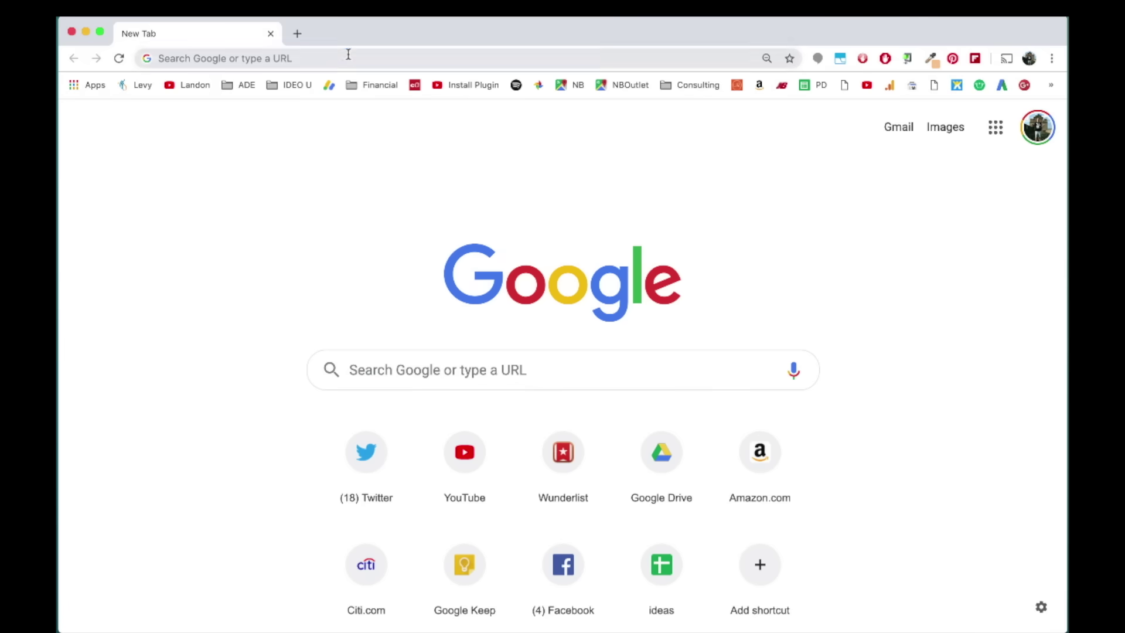
Enter drive.google.com in Chrome's address bar
{"action": "left_click", "coordinate": [348, 53]}
{"action": "type", "text": "drive."}
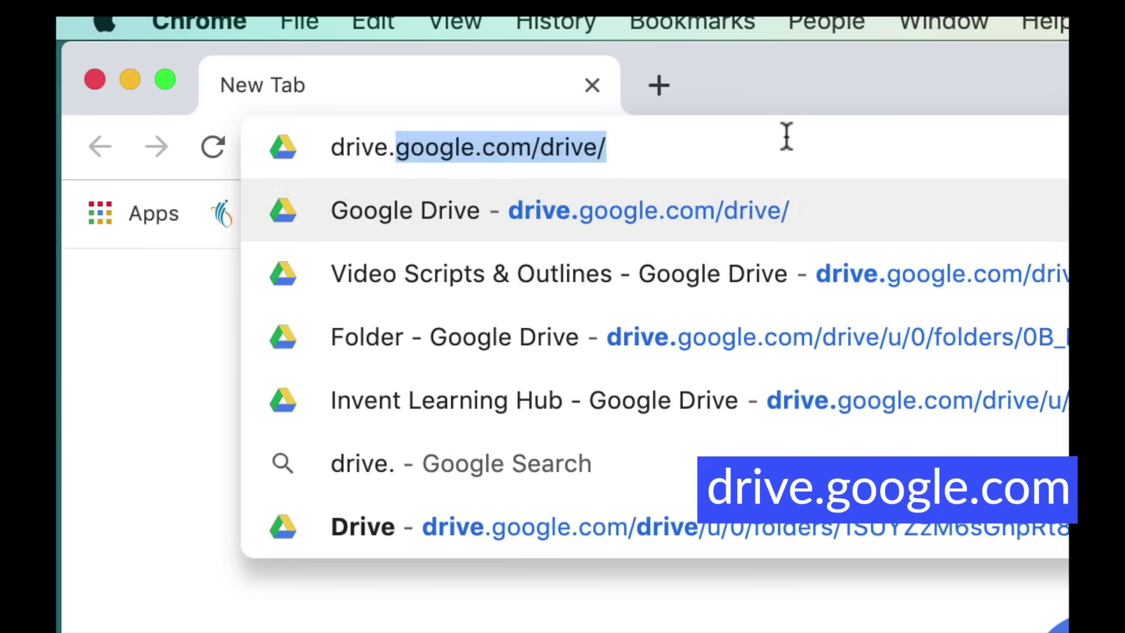
{"action": "type", "text": "google.com"}
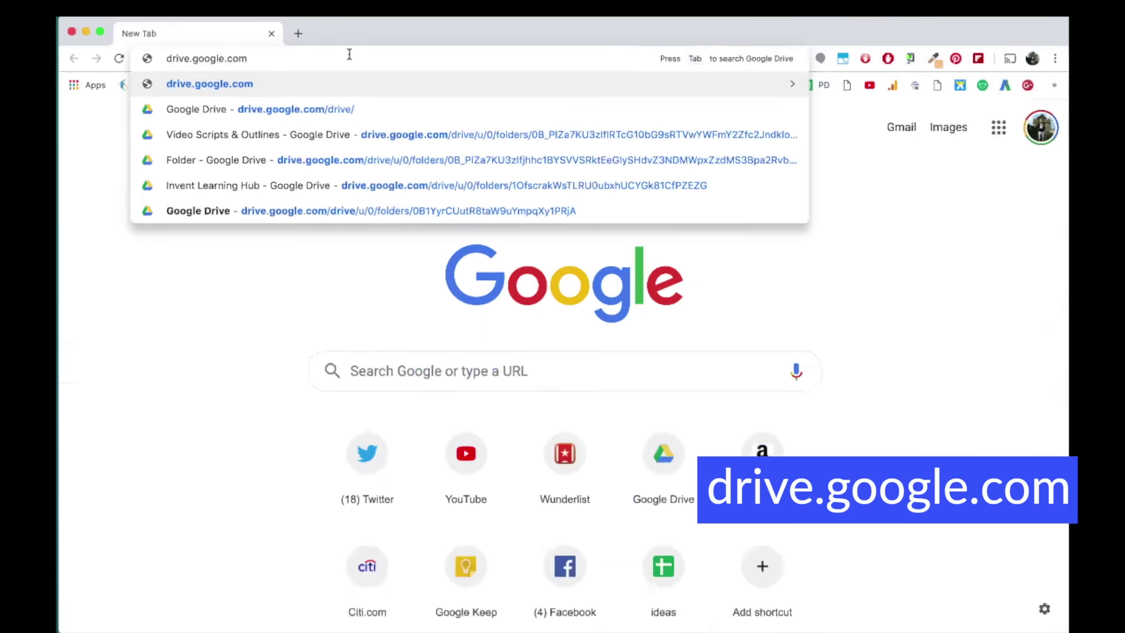
Load Google Drive and create a new blank Google Docs document
{"action": "key", "text": "Return"}
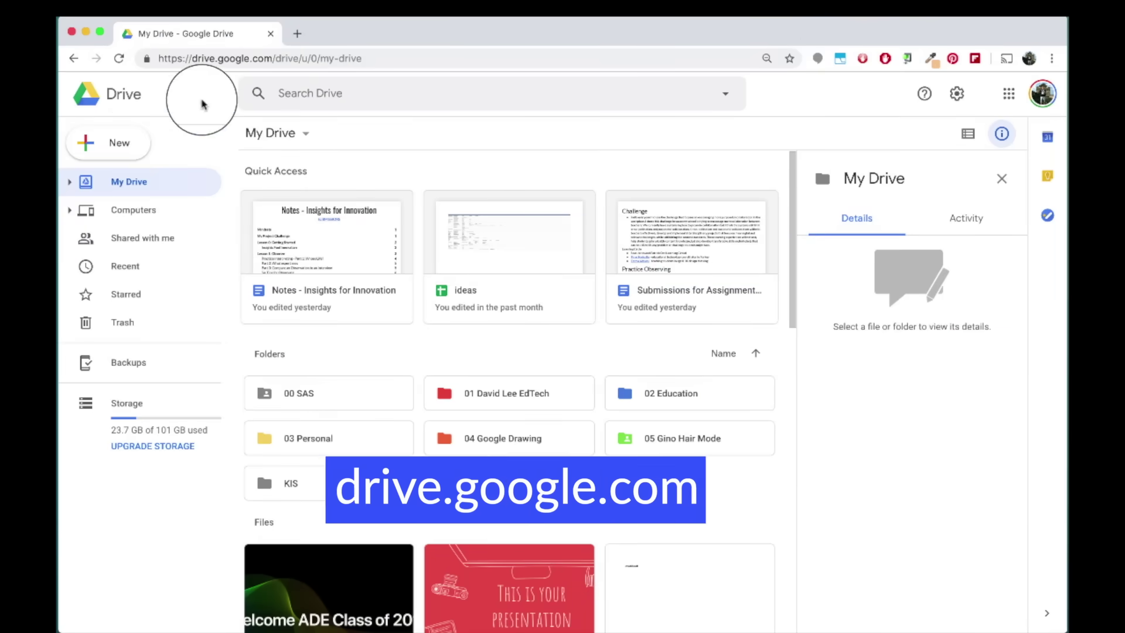
{"action": "left_click", "coordinate": [138, 143]}
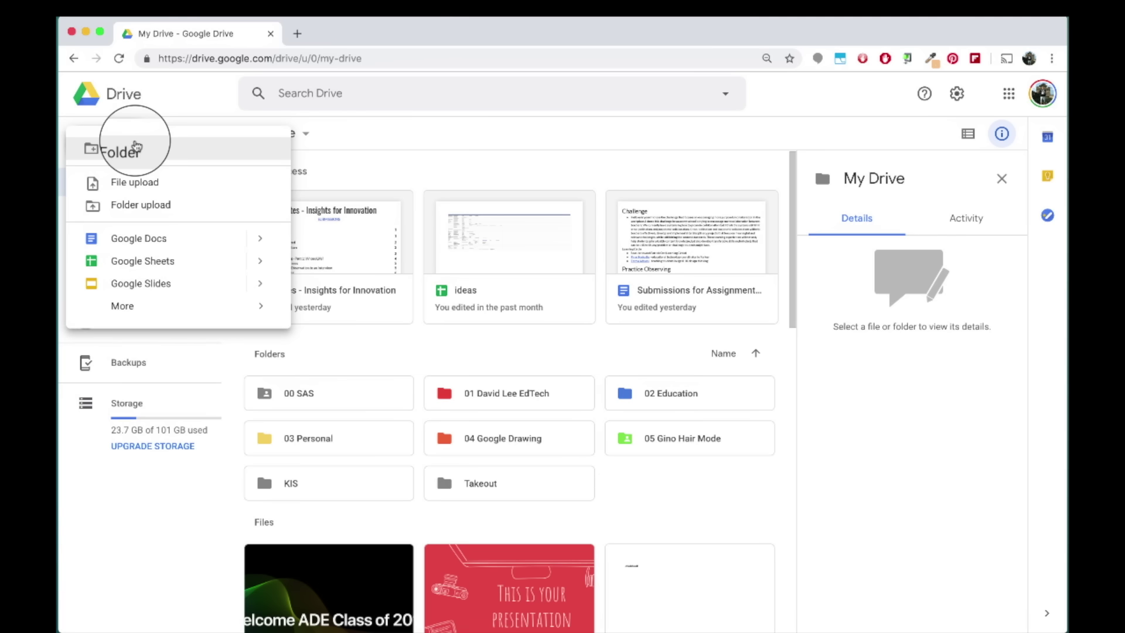
{"action": "left_click", "coordinate": [183, 232]}
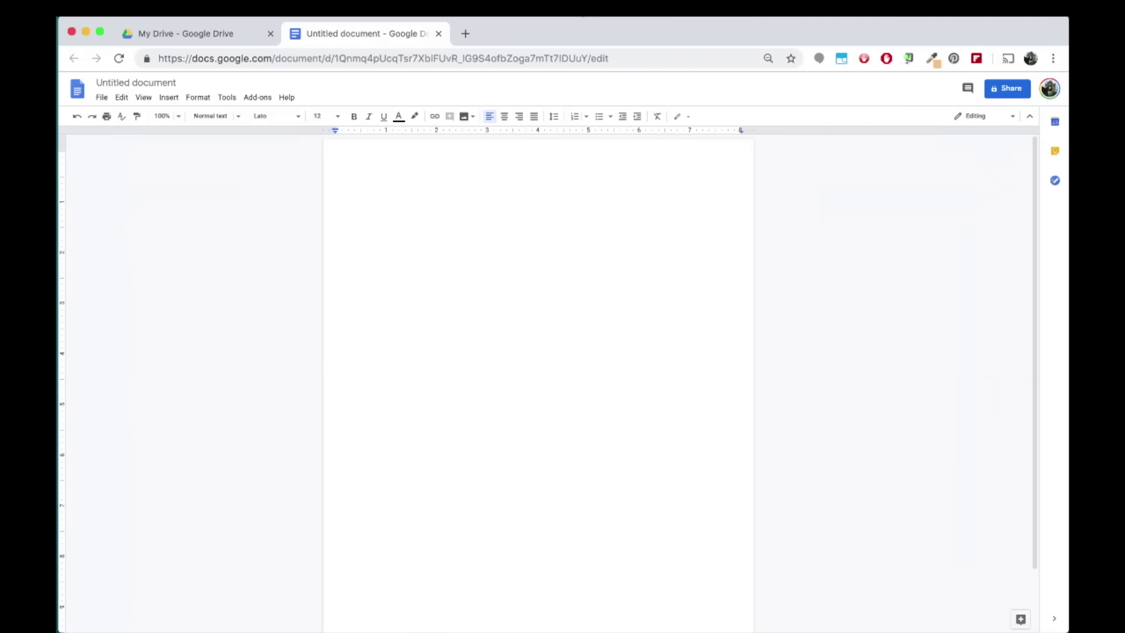
Keep Convert uploads enabled in Drive settings and upload newslist.doc from the desktop
{"action": "left_click", "coordinate": [237, 36]}
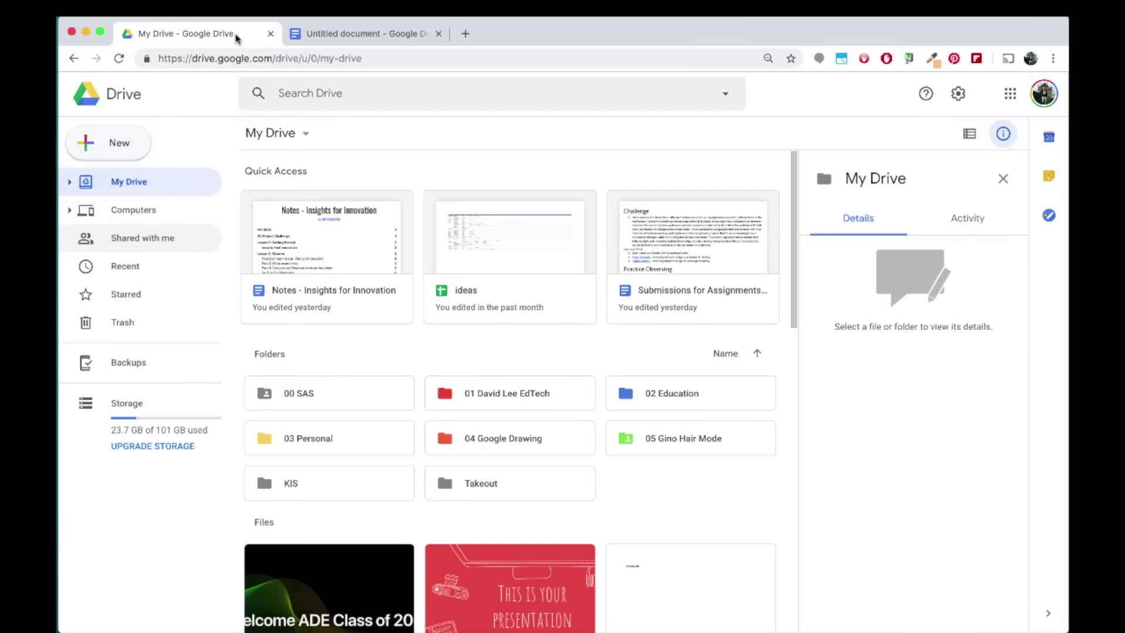
{"action": "left_click", "coordinate": [958, 94]}
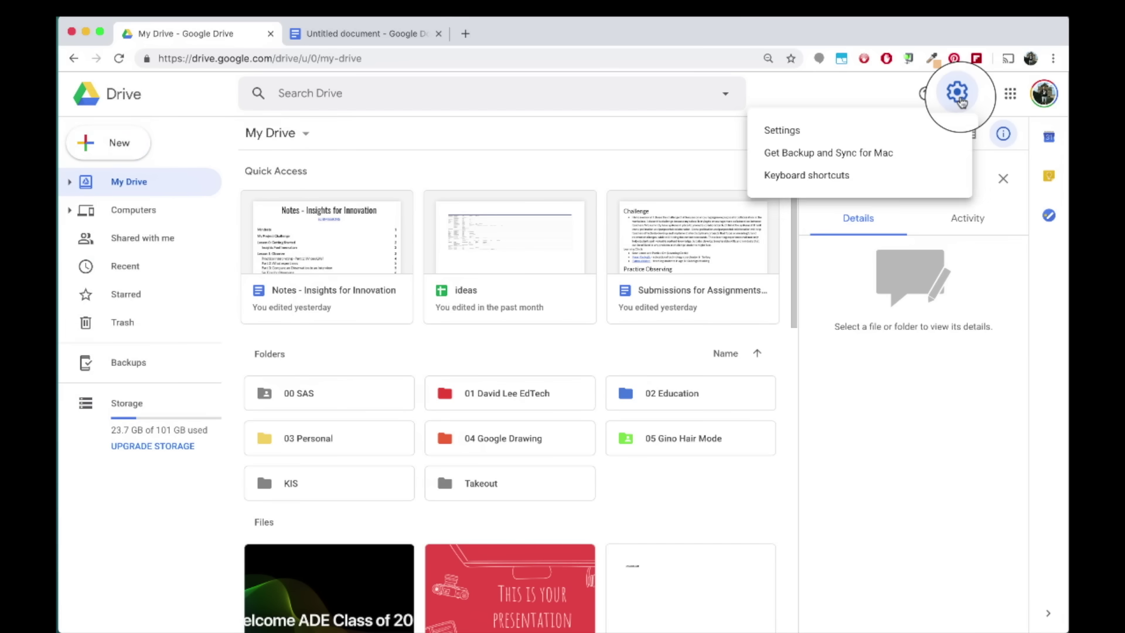
{"action": "left_click", "coordinate": [942, 135]}
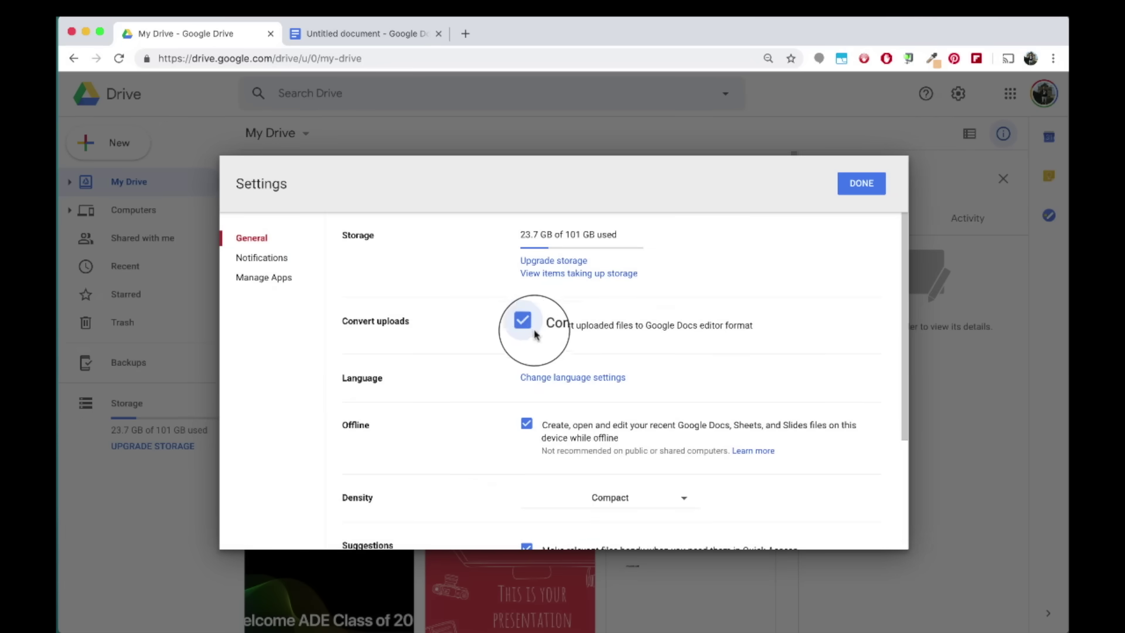
{"action": "left_click", "coordinate": [527, 329]}
{"action": "left_click", "coordinate": [528, 329]}
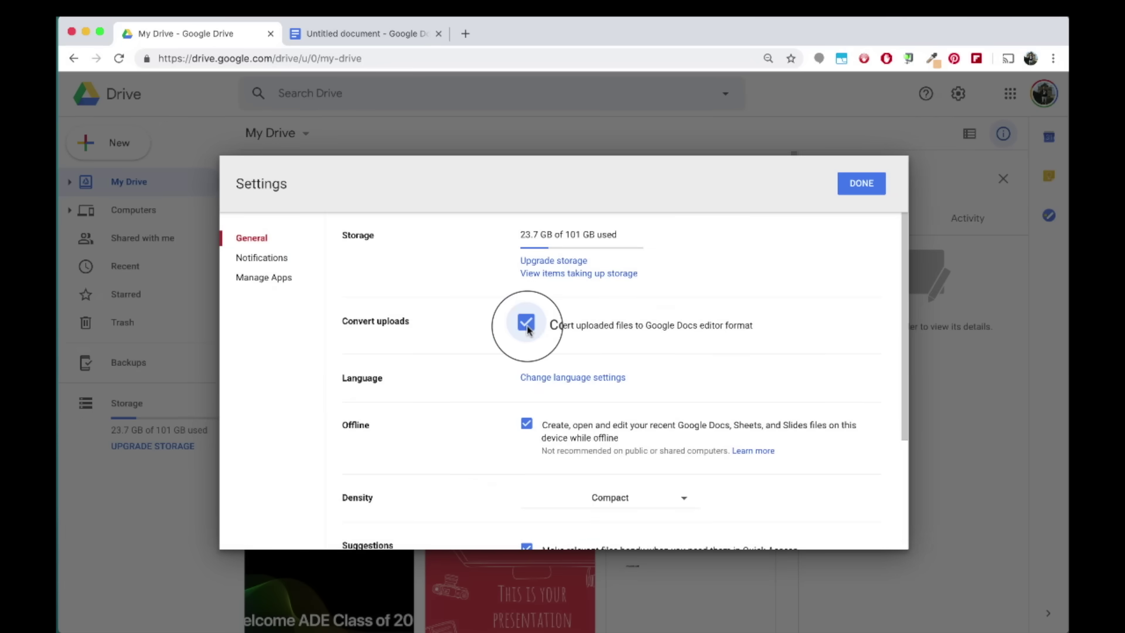
{"action": "left_click", "coordinate": [873, 196]}
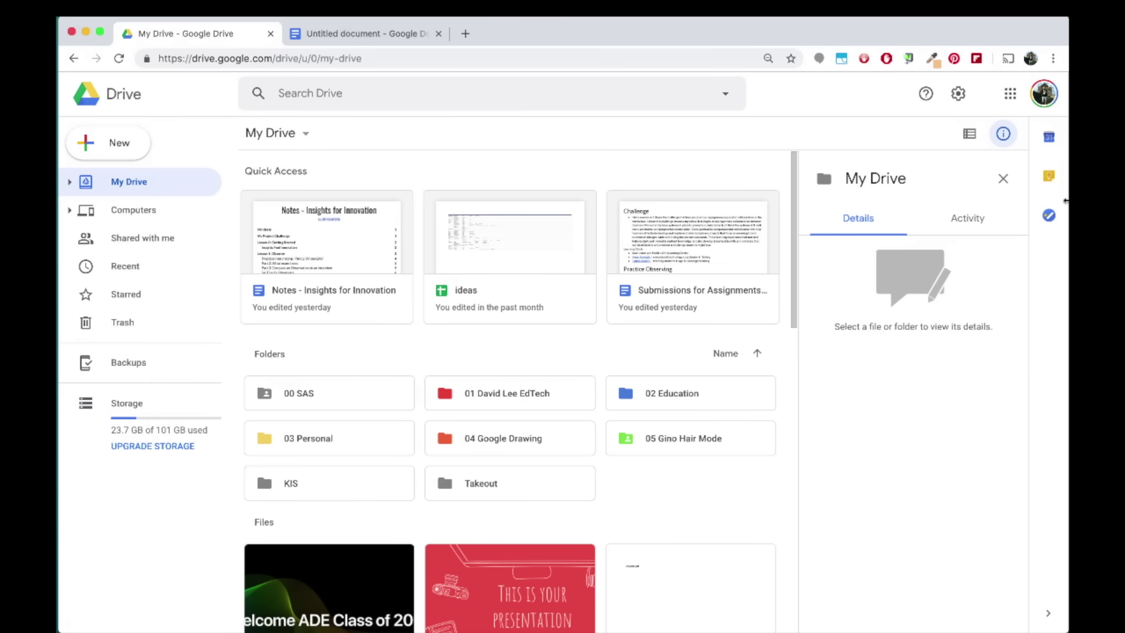
{"action": "left_click_drag", "start_coordinate": [1065, 201], "coordinate": [967, 201]}
{"action": "left_click_drag", "start_coordinate": [1021, 59], "coordinate": [463, 574]}
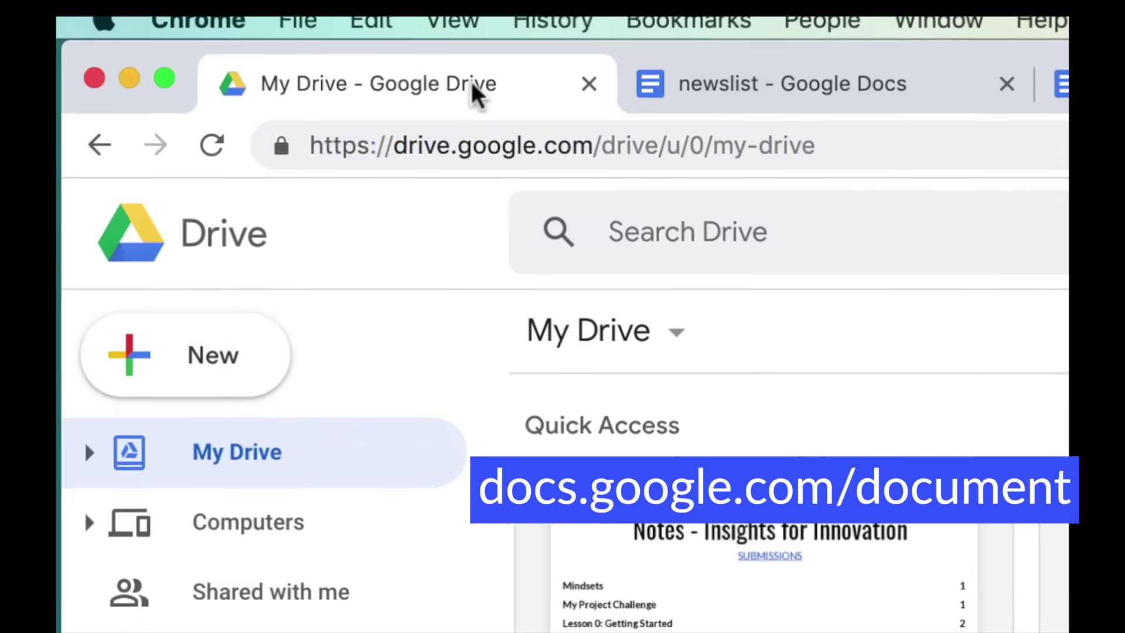
Go to docs.google.com/document and start a Blank document from the template gallery
{"action": "left_click", "coordinate": [233, 55]}
{"action": "type", "text": "docs"}
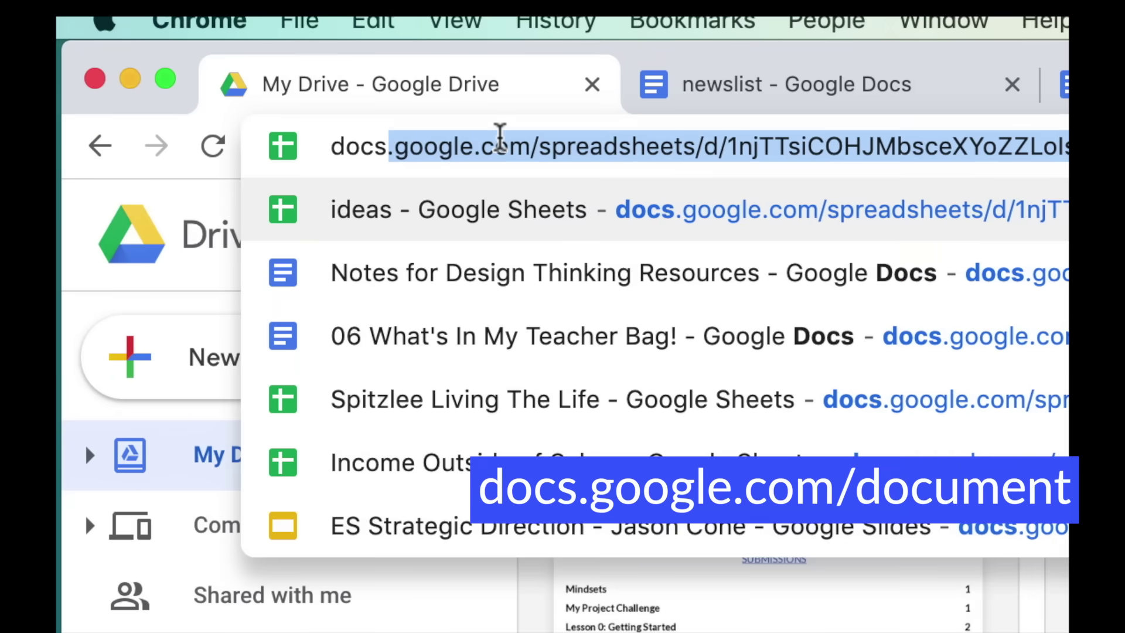
{"action": "type", "text": ".google.com/document"}
{"action": "key", "text": "Delete"}
{"action": "key", "text": "Return"}
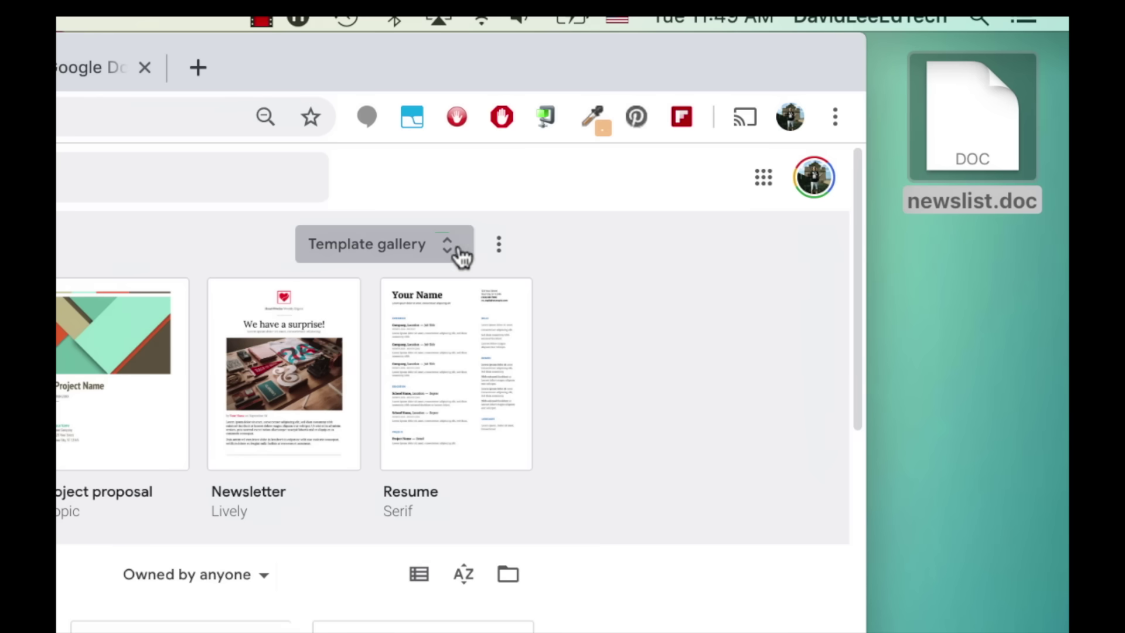
{"action": "left_click", "coordinate": [462, 255]}
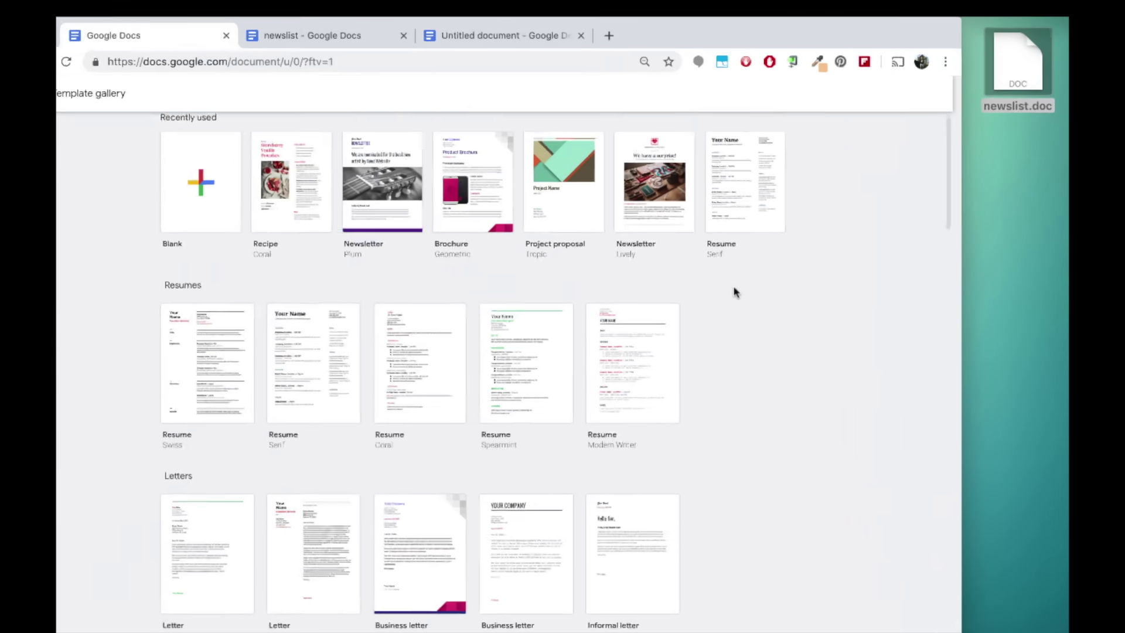
{"action": "scroll", "coordinate": [744, 284], "scroll_direction": "down", "scroll_amount": 3}
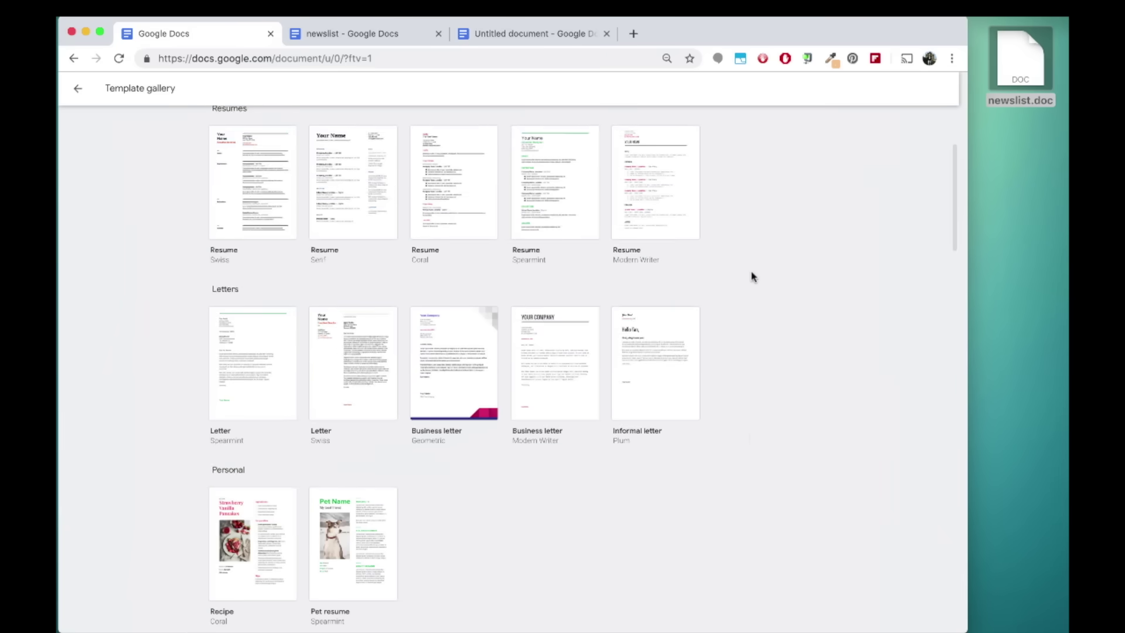
{"action": "scroll", "coordinate": [751, 276], "scroll_direction": "down", "scroll_amount": 9}
{"action": "scroll", "coordinate": [751, 276], "scroll_direction": "up", "scroll_amount": 15}
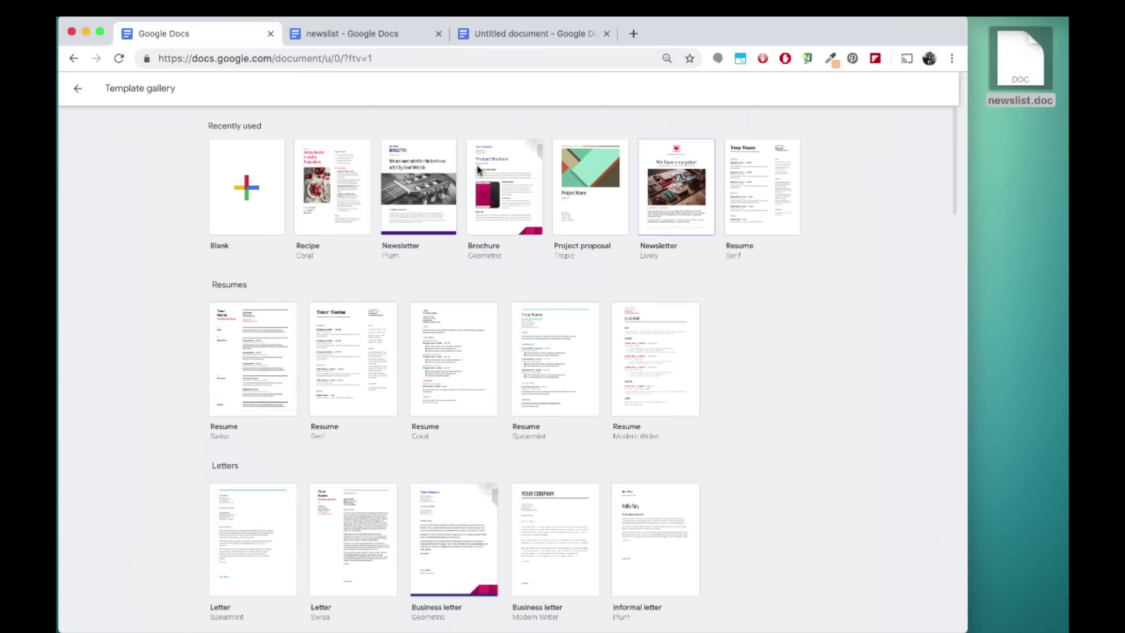
{"action": "left_click", "coordinate": [271, 175]}
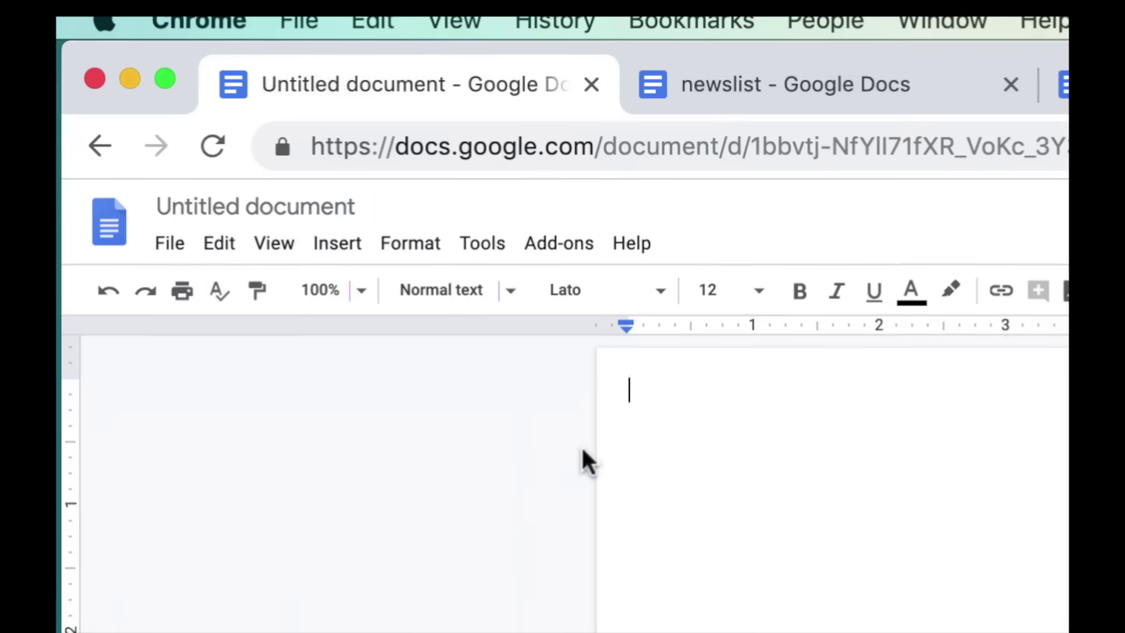
Name the document 'Design Thinking' and paste in the quoted definition of design thinking
{"action": "left_click", "coordinate": [323, 205]}
{"action": "type", "text": "Design Thinking"}
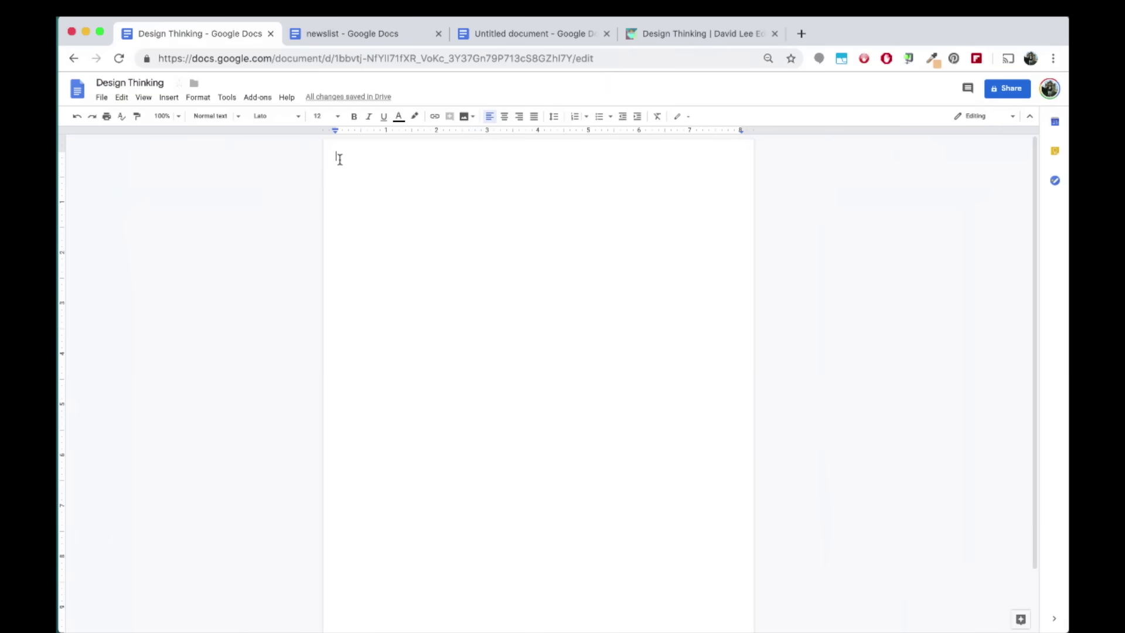
{"action": "type", "text": "\"Design thinking is a combination of human-centered, inquiry-based scaffolding and innovation-friendly mindsets where students apply transdisciplinary knowledge/skills with creative practices to collaboratively discover empathetic insights, generate and explore radical ideas, and create, test and improve tangible outcomes; having the courage and attempting to bring meaningful change to people's (or their own) lives, improve real world experiences, or develop solutions to complex problems.\""}
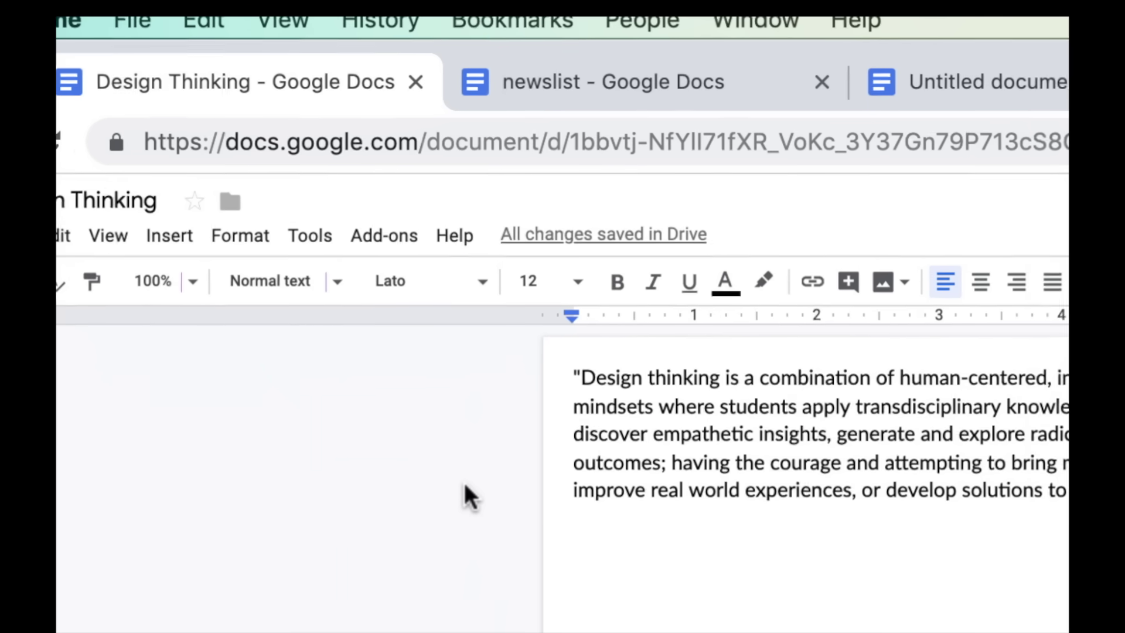
Set the quoted paragraph's font to Glass Antiqua, keeping Normal text style
{"action": "triple_click", "coordinate": [697, 472]}
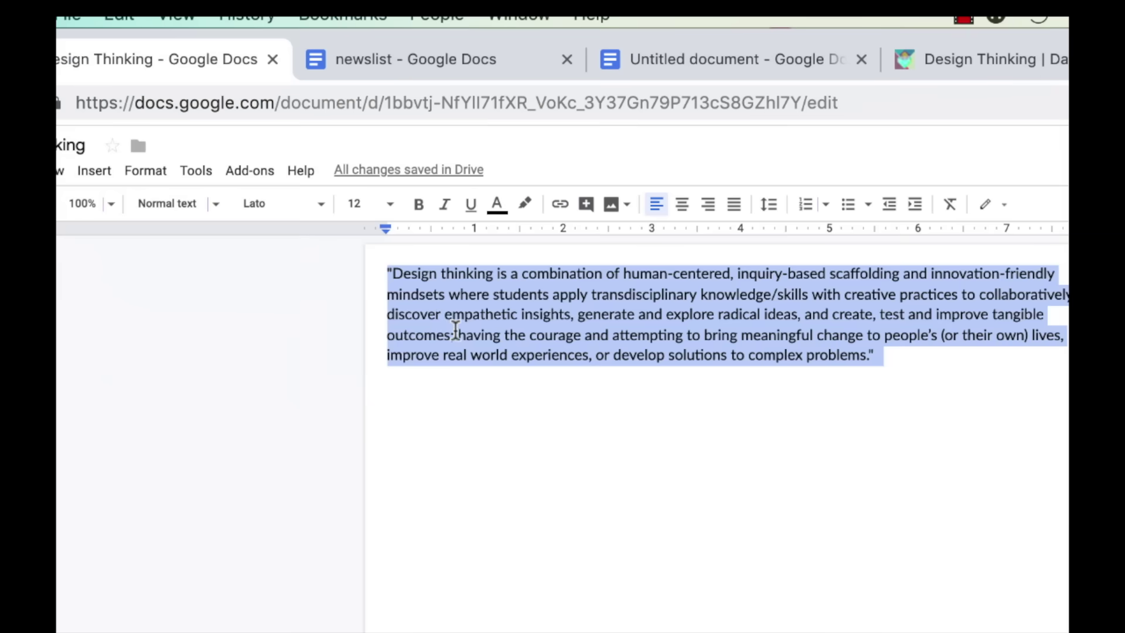
{"action": "left_click", "coordinate": [214, 215]}
{"action": "left_click", "coordinate": [205, 240]}
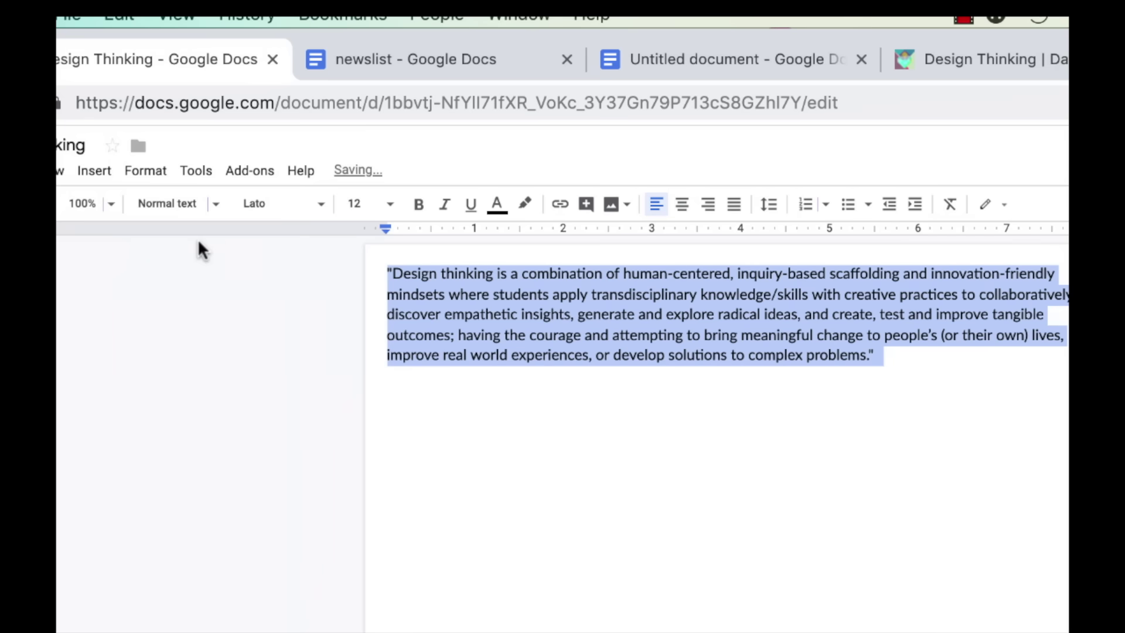
{"action": "left_click", "coordinate": [322, 205]}
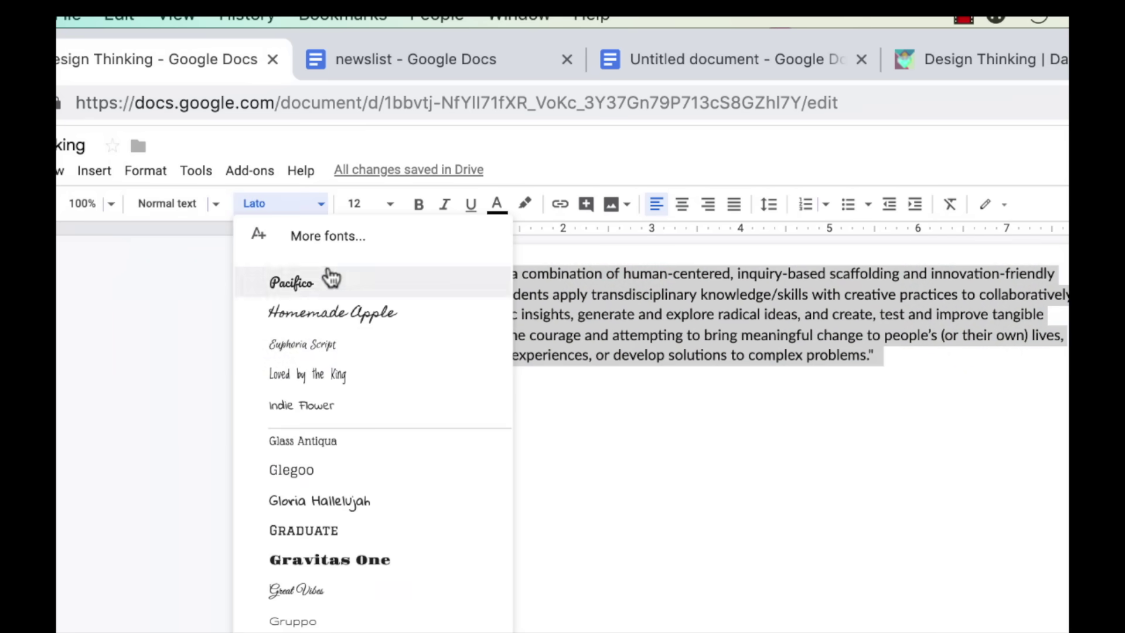
{"action": "left_click", "coordinate": [359, 449]}
Add Oswald, Merriweather, Poppins and Playfair Display to the font list
{"action": "left_click", "coordinate": [323, 208]}
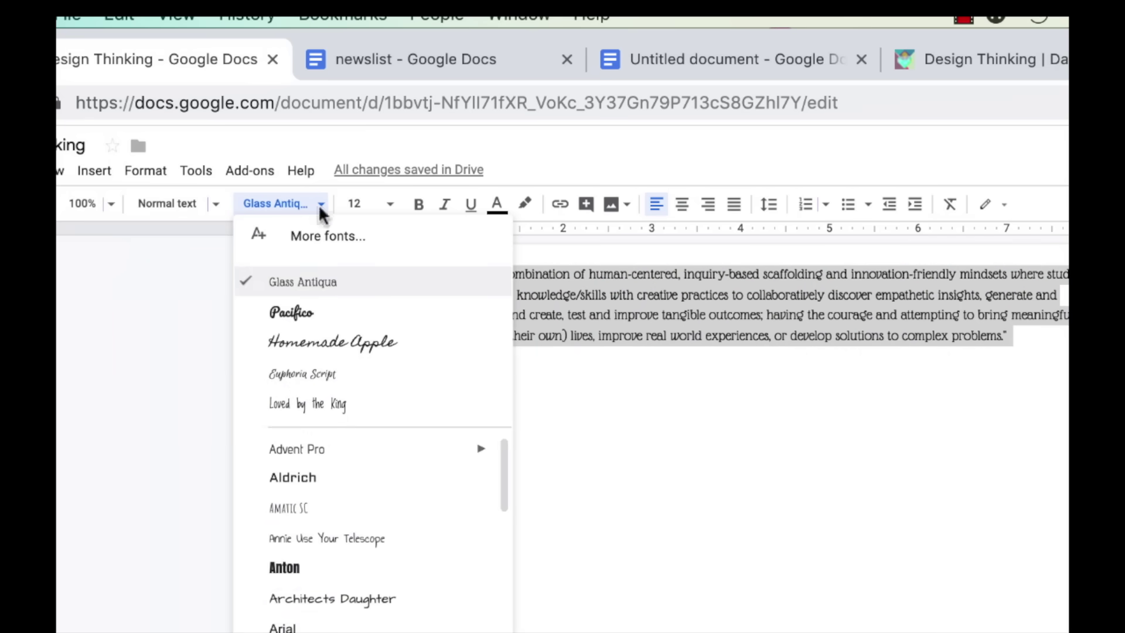
{"action": "left_click", "coordinate": [376, 237]}
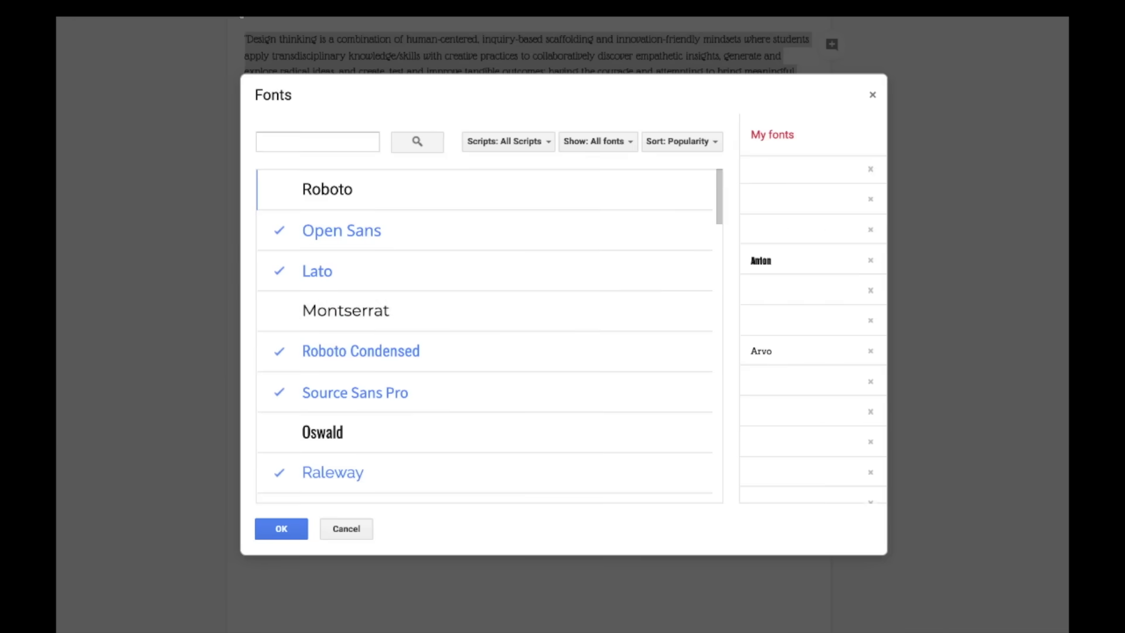
{"action": "scroll", "coordinate": [360, 318], "scroll_direction": "down", "scroll_amount": 3}
{"action": "left_click", "coordinate": [349, 246]}
{"action": "scroll", "coordinate": [349, 226], "scroll_direction": "down", "scroll_amount": 1}
{"action": "left_click", "coordinate": [345, 279]}
{"action": "scroll", "coordinate": [345, 279], "scroll_direction": "down", "scroll_amount": 1}
{"action": "left_click", "coordinate": [342, 343]}
{"action": "left_click", "coordinate": [343, 469]}
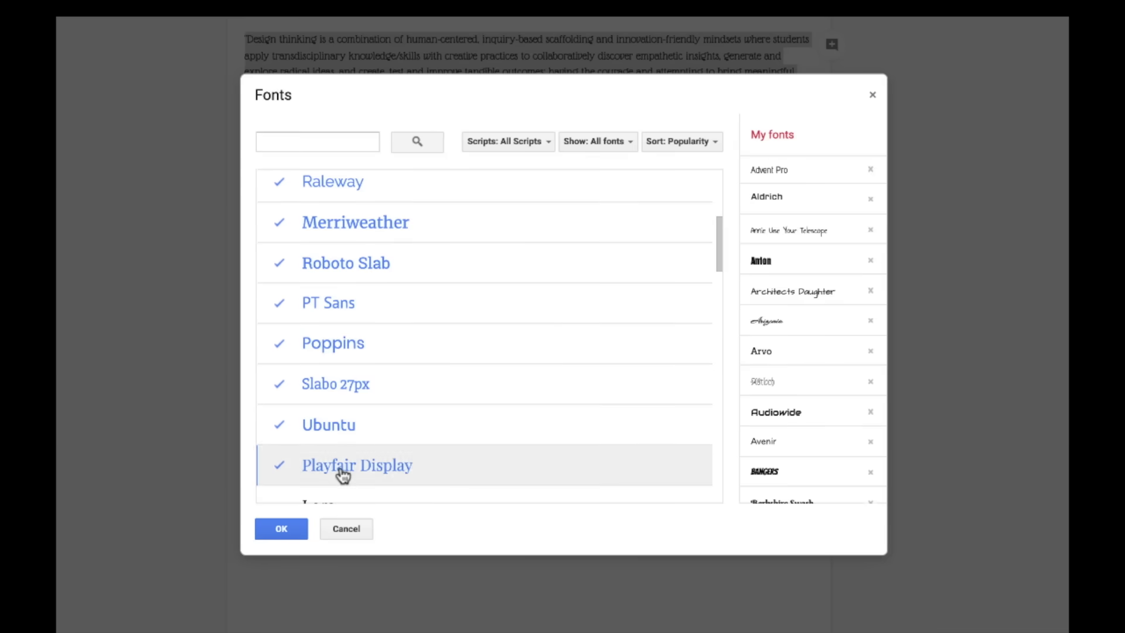
{"action": "left_click", "coordinate": [304, 529]}
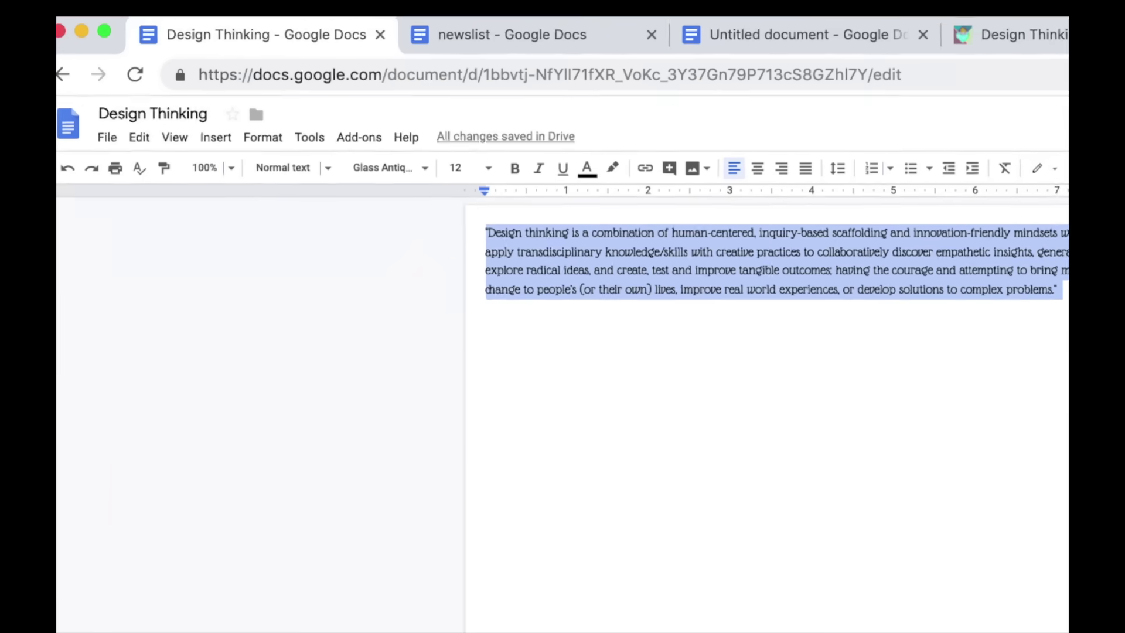
Make the paragraph 18 pt and update Normal text to match it
{"action": "left_click", "coordinate": [518, 199]}
{"action": "left_click", "coordinate": [486, 385]}
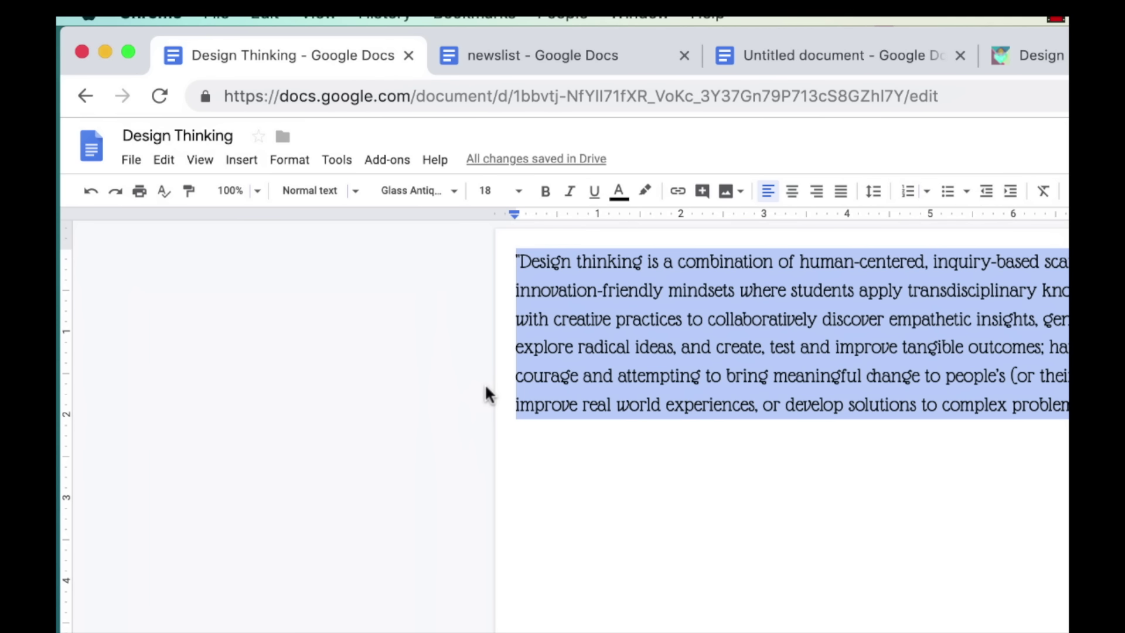
{"action": "left_click", "coordinate": [335, 196]}
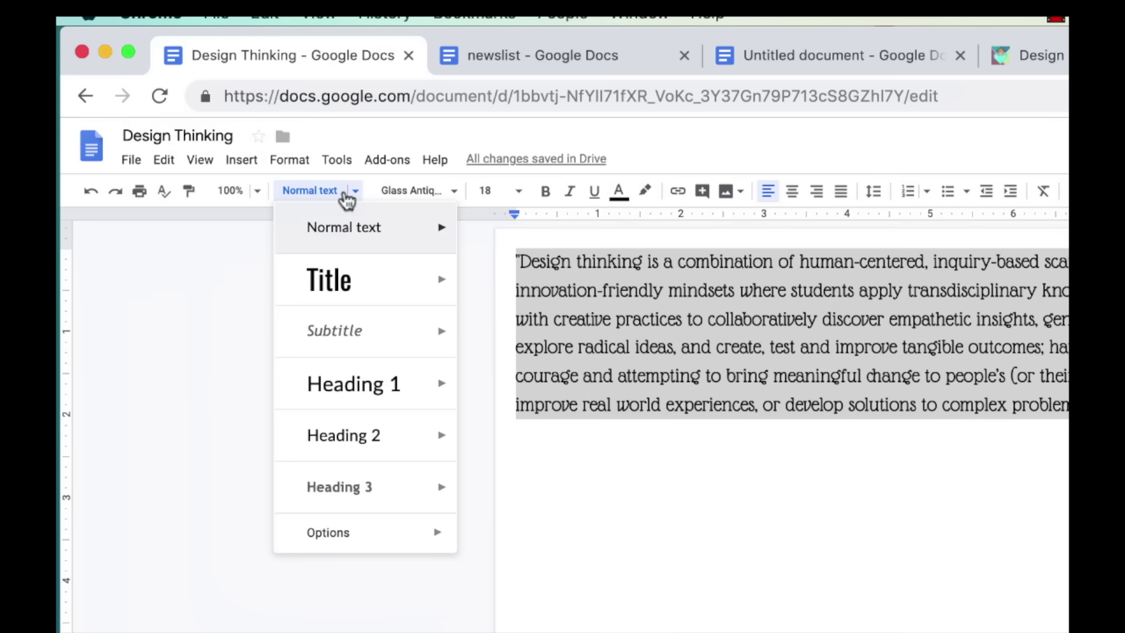
{"action": "mouse_move", "coordinate": [444, 236]}
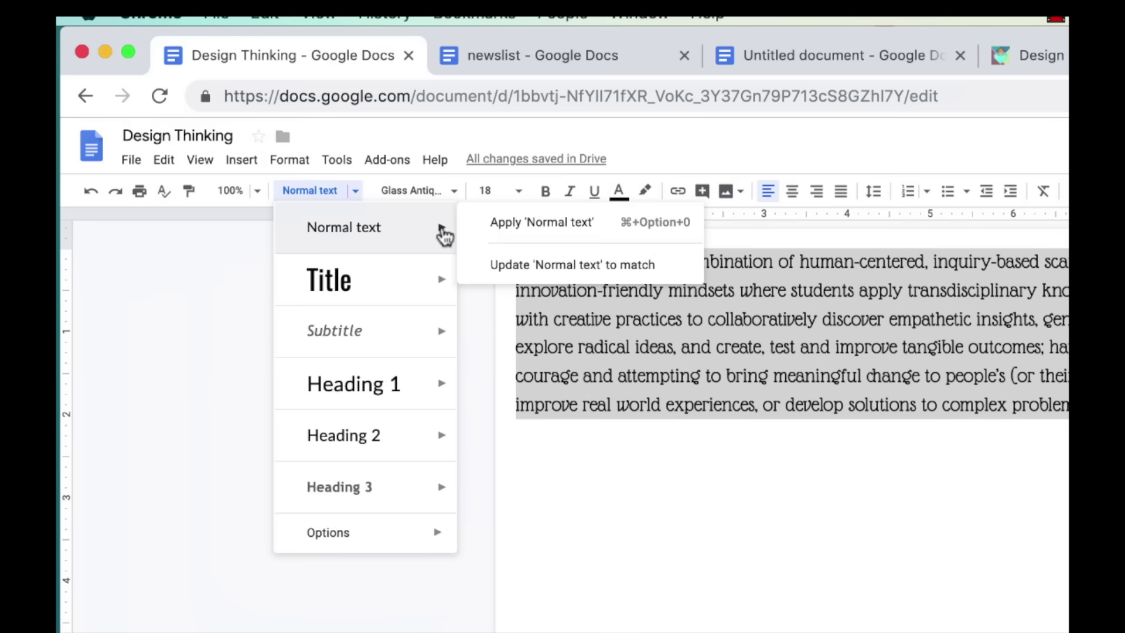
{"action": "left_click", "coordinate": [568, 267]}
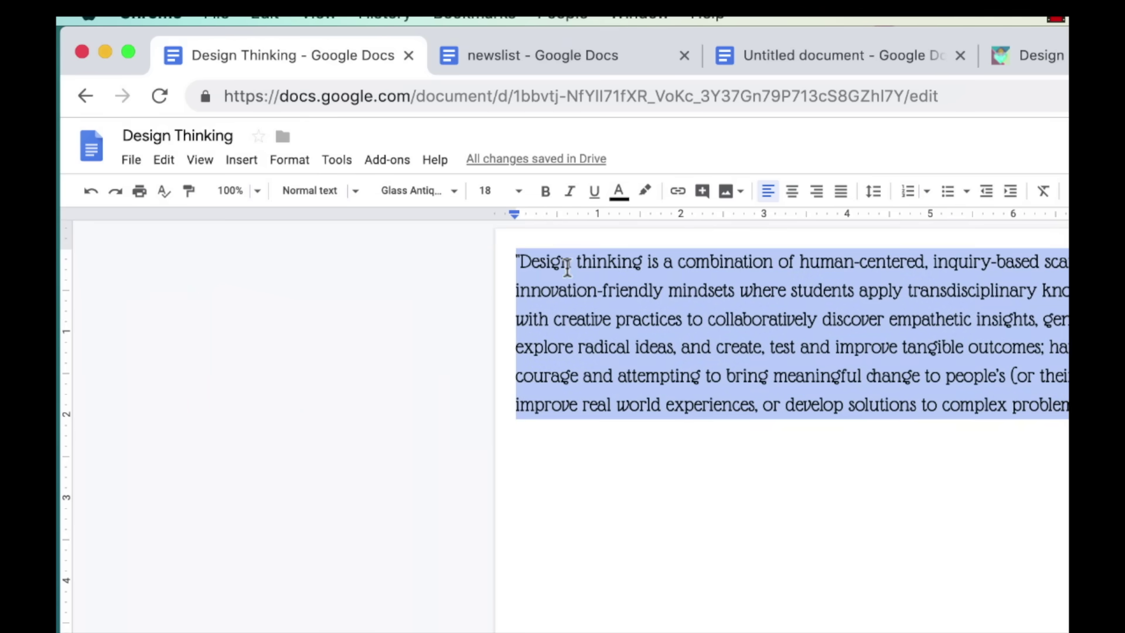
Paint the title's Pacifico 30 formatting onto the quote's opening 'Design thinking', keeping 100% zoom
{"action": "left_click", "coordinate": [370, 304]}
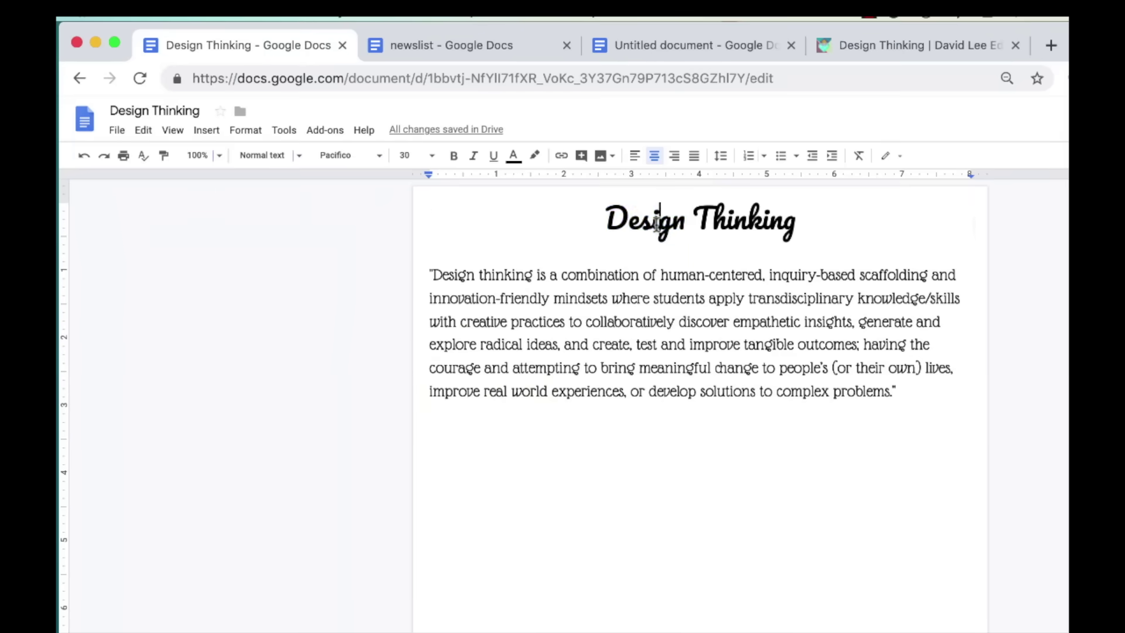
{"action": "double_click", "coordinate": [655, 225]}
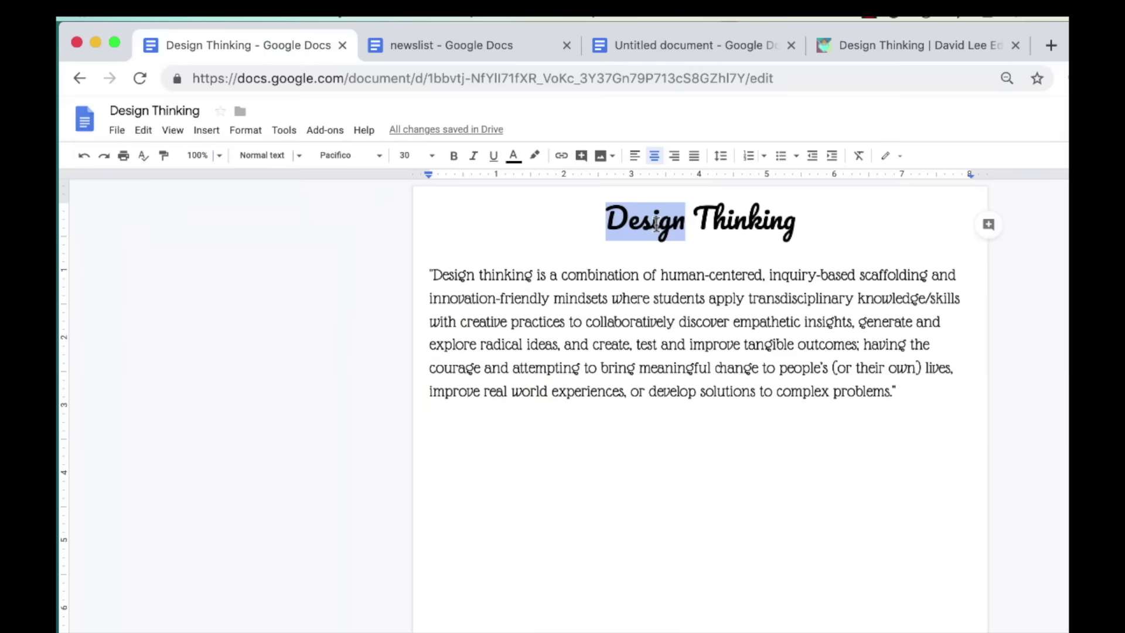
{"action": "left_click", "coordinate": [163, 155]}
{"action": "left_click_drag", "start_coordinate": [432, 276], "coordinate": [540, 272]}
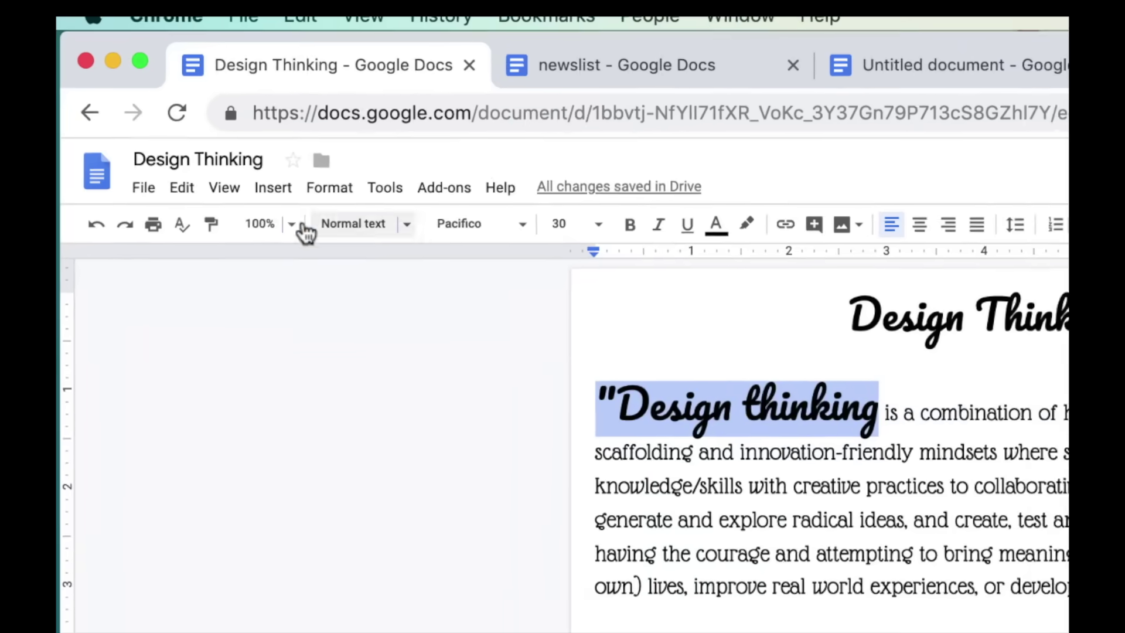
{"action": "left_click", "coordinate": [219, 155]}
{"action": "left_click", "coordinate": [300, 233]}
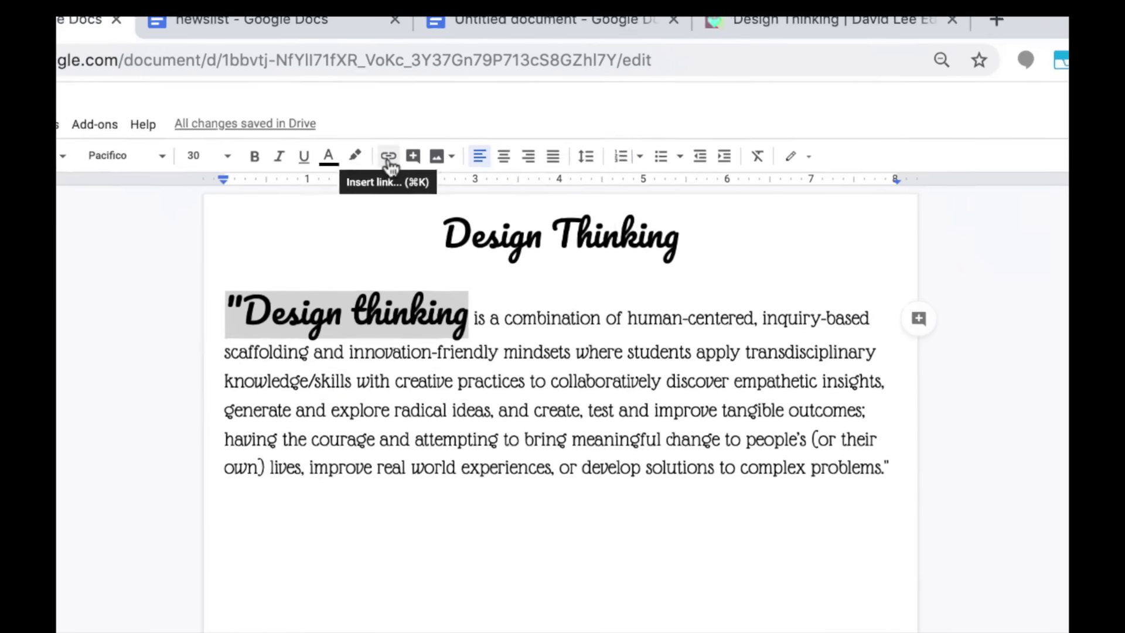
Link 'Design thinking' to the Design Thinking document instead of a typed web address
{"action": "left_click", "coordinate": [403, 234]}
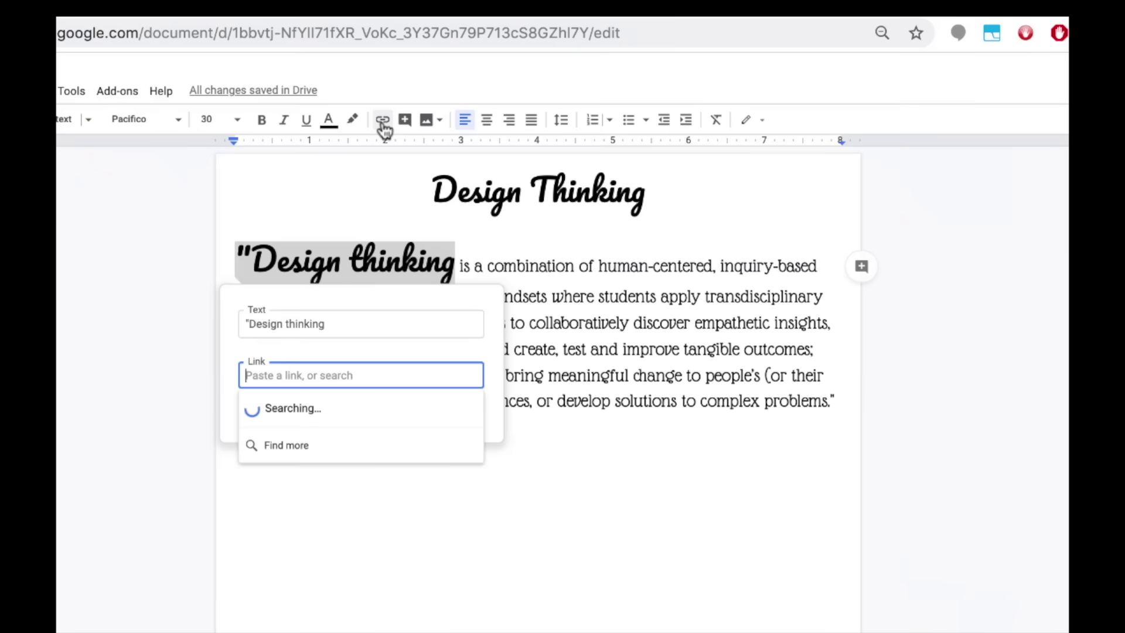
{"action": "type", "text": "davidleeedtech.org"}
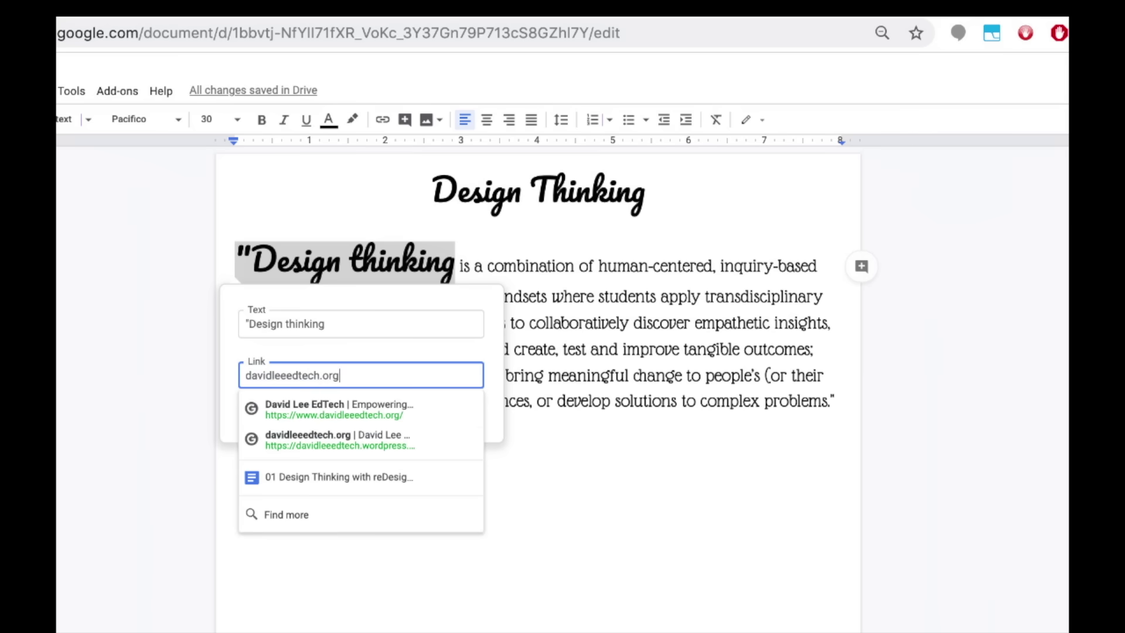
{"action": "key", "text": "super+a"}
{"action": "key", "text": "BackSpace"}
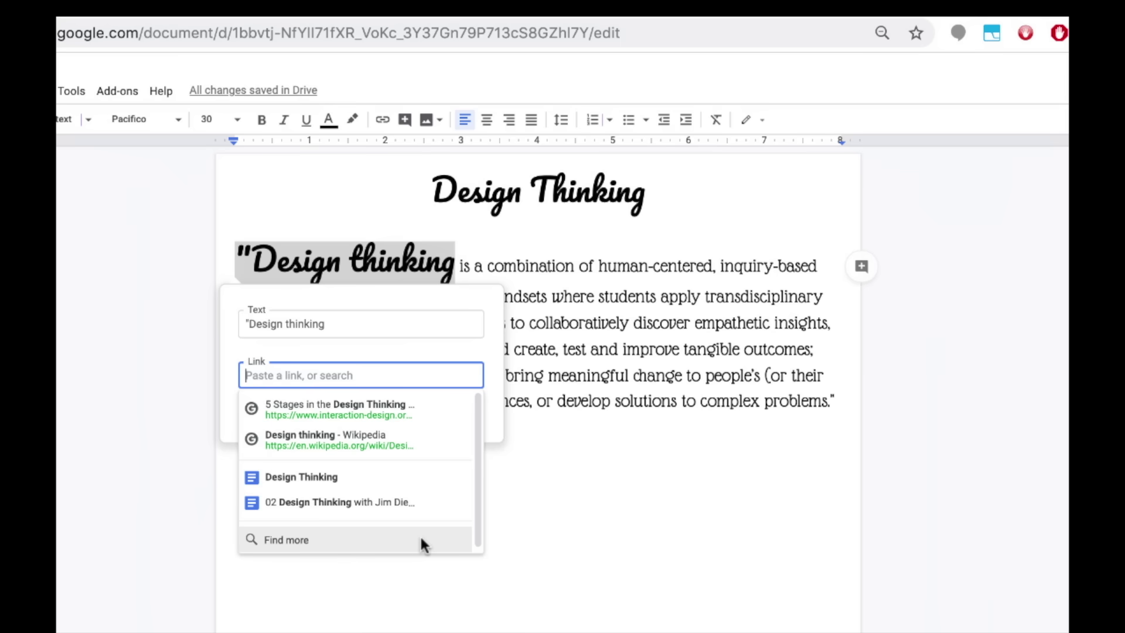
{"action": "left_click", "coordinate": [397, 476]}
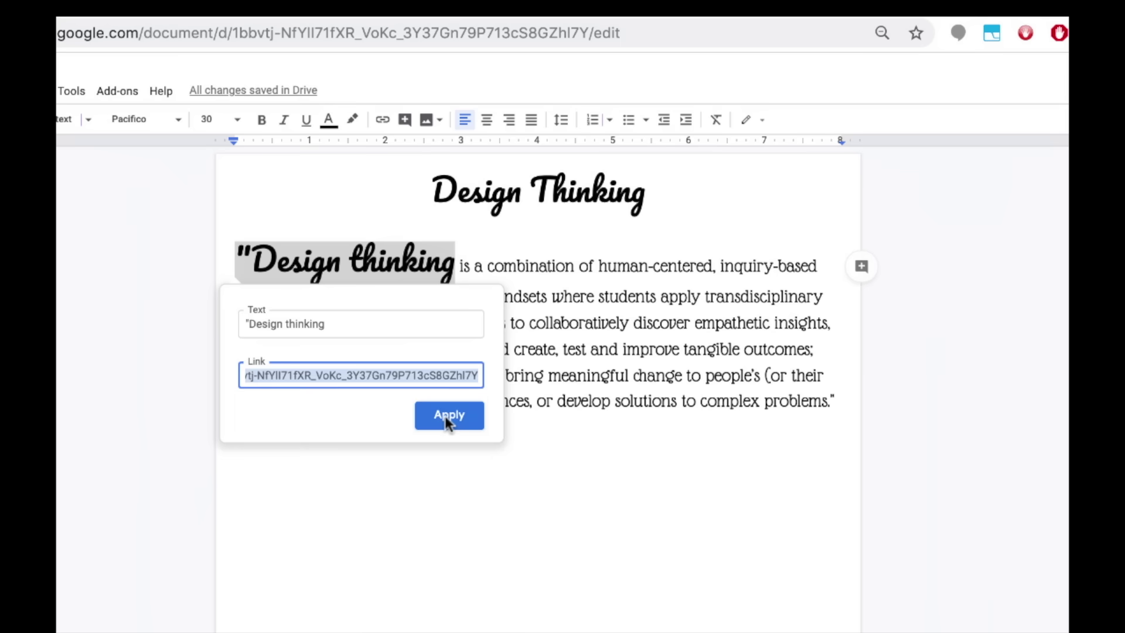
{"action": "left_click", "coordinate": [448, 416]}
Comment on 'transdisciplinary': 'Real world performance task that involves knowledge/skills from multiple subject areas'
{"action": "double_click", "coordinate": [774, 299]}
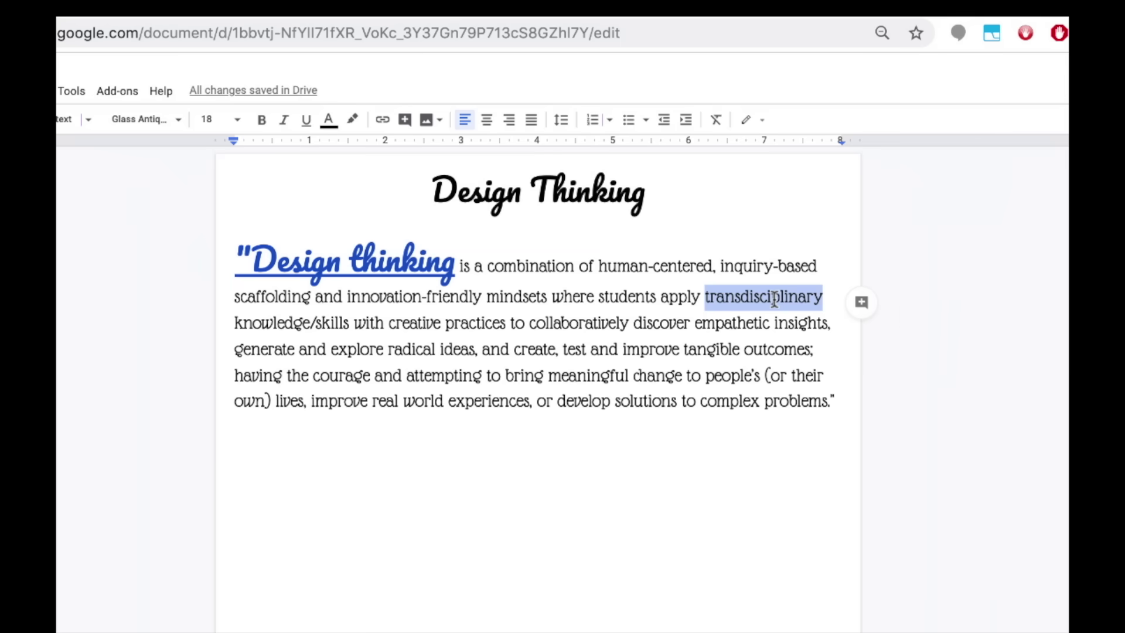
{"action": "left_click", "coordinate": [861, 303]}
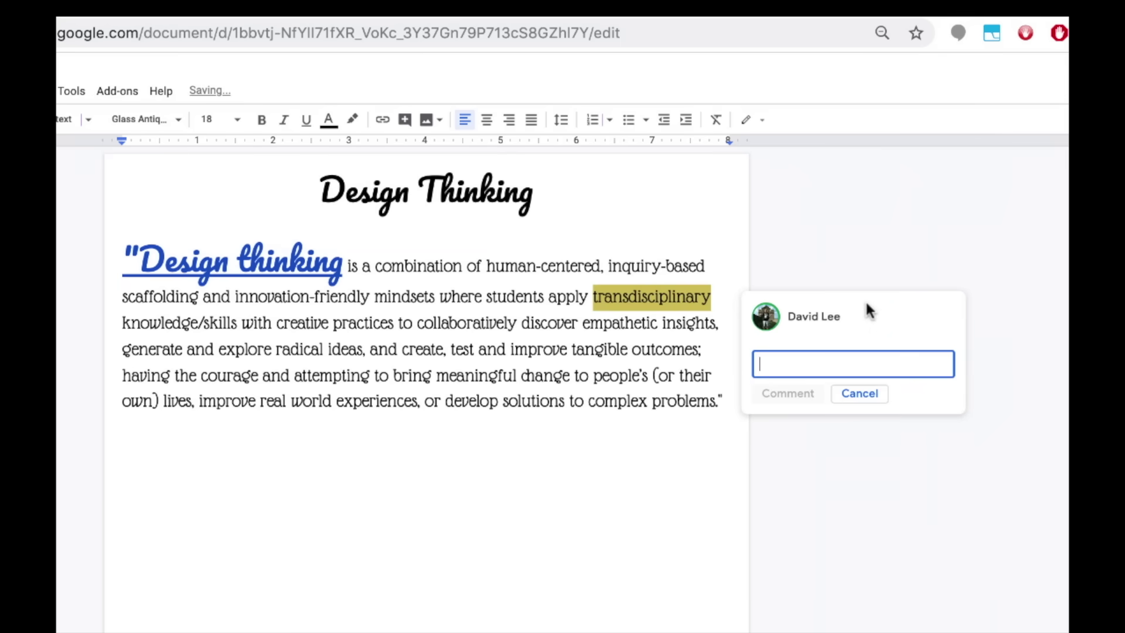
{"action": "type", "text": "Real world performance task that involves knowledge/skills from multiple subject areas"}
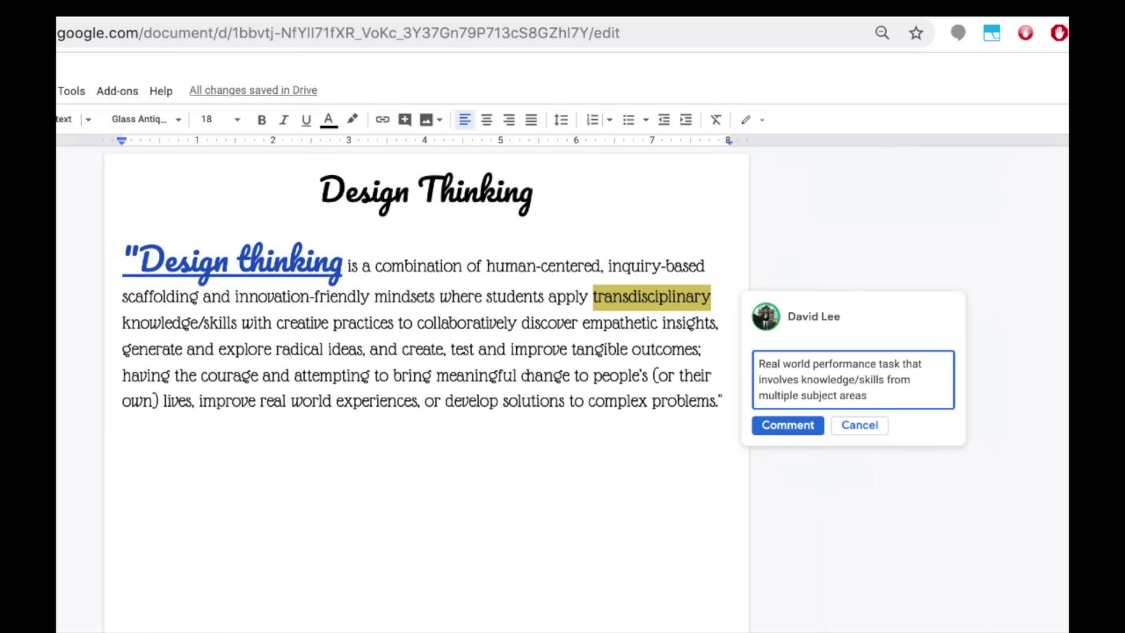
{"action": "key", "text": "Return"}
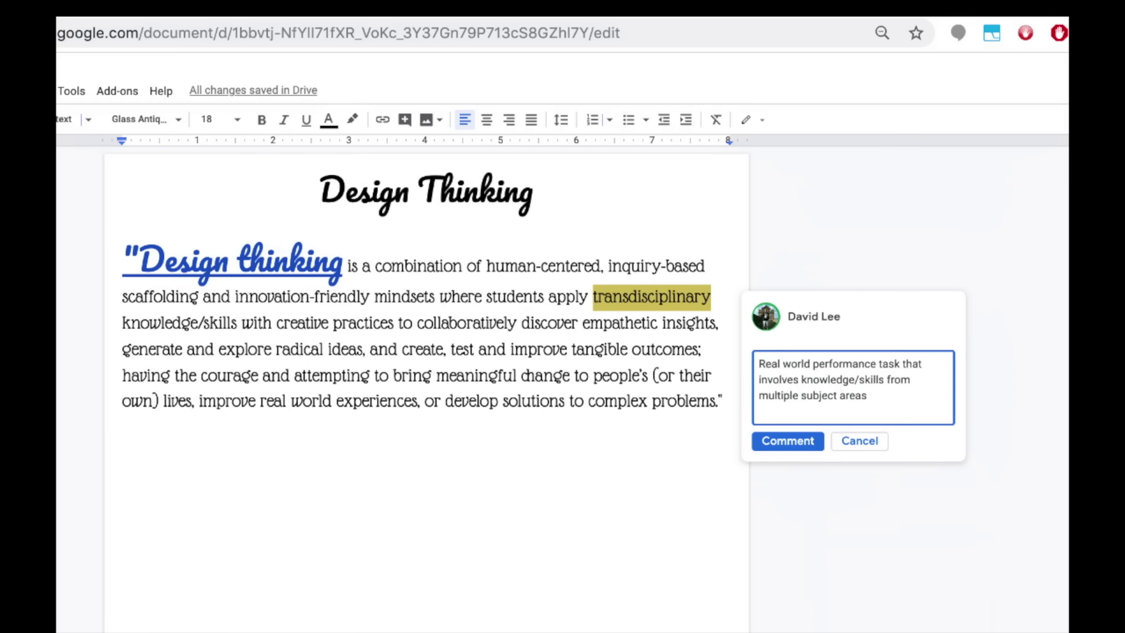
Assign the comment to a mentioned collaborator with comment access, then review comment history
{"action": "type", "text": "+davidleeedtech"}
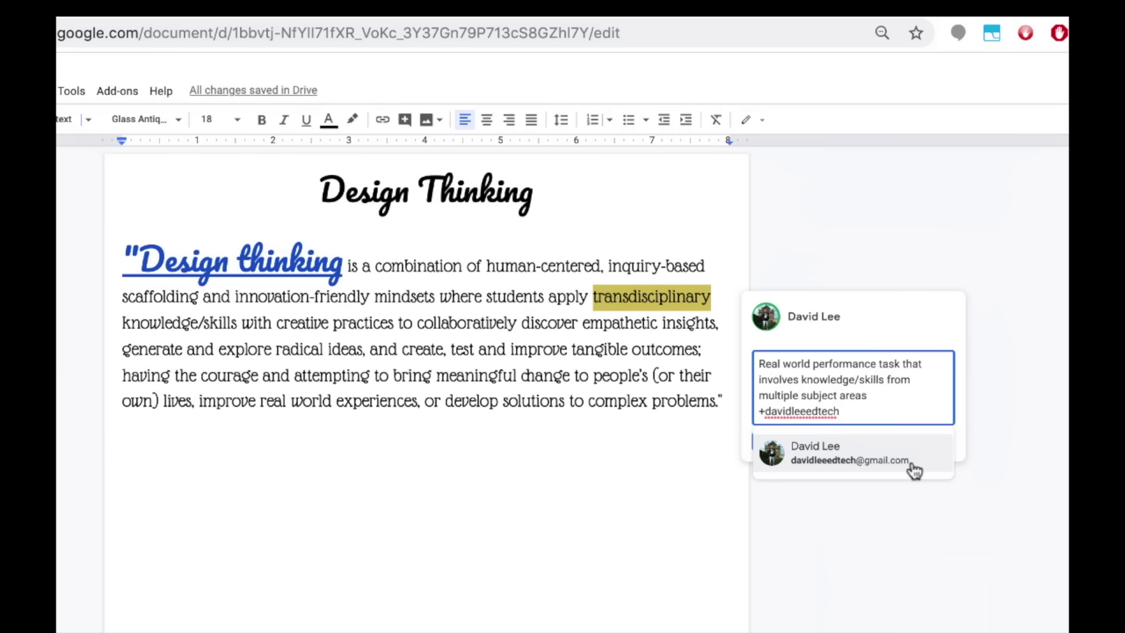
{"action": "left_click", "coordinate": [914, 469]}
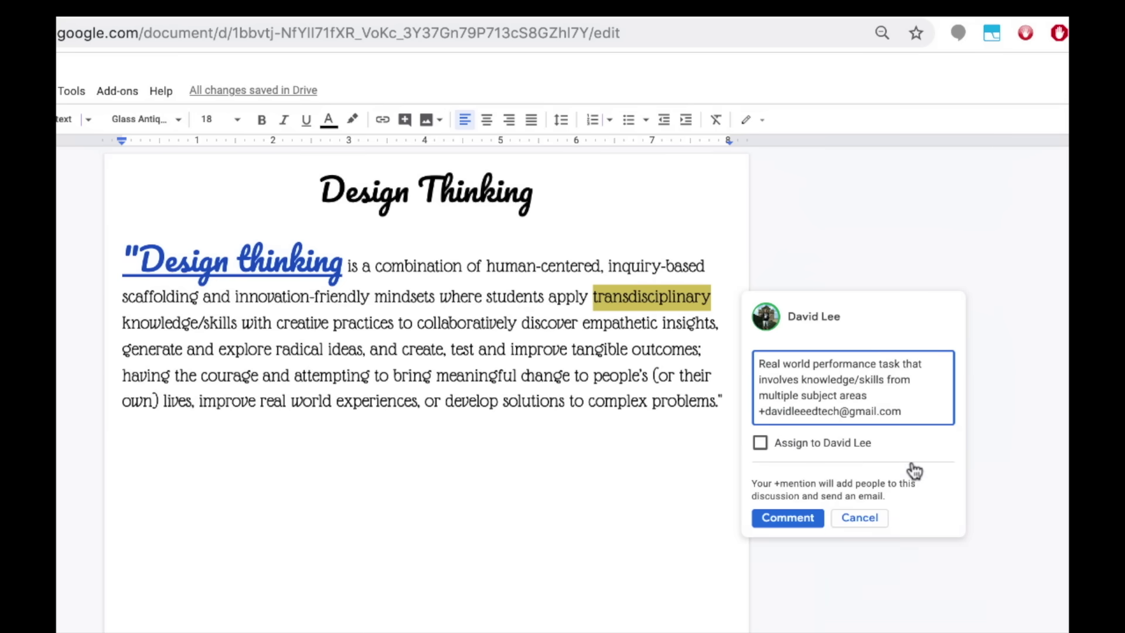
{"action": "left_click", "coordinate": [760, 442]}
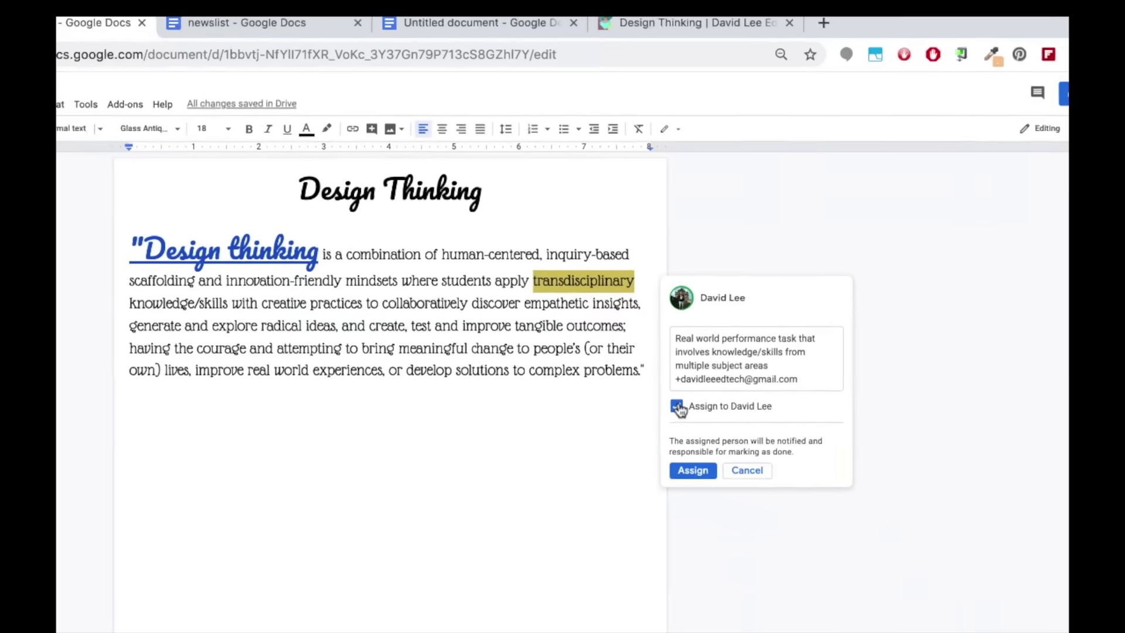
{"action": "left_click", "coordinate": [693, 470]}
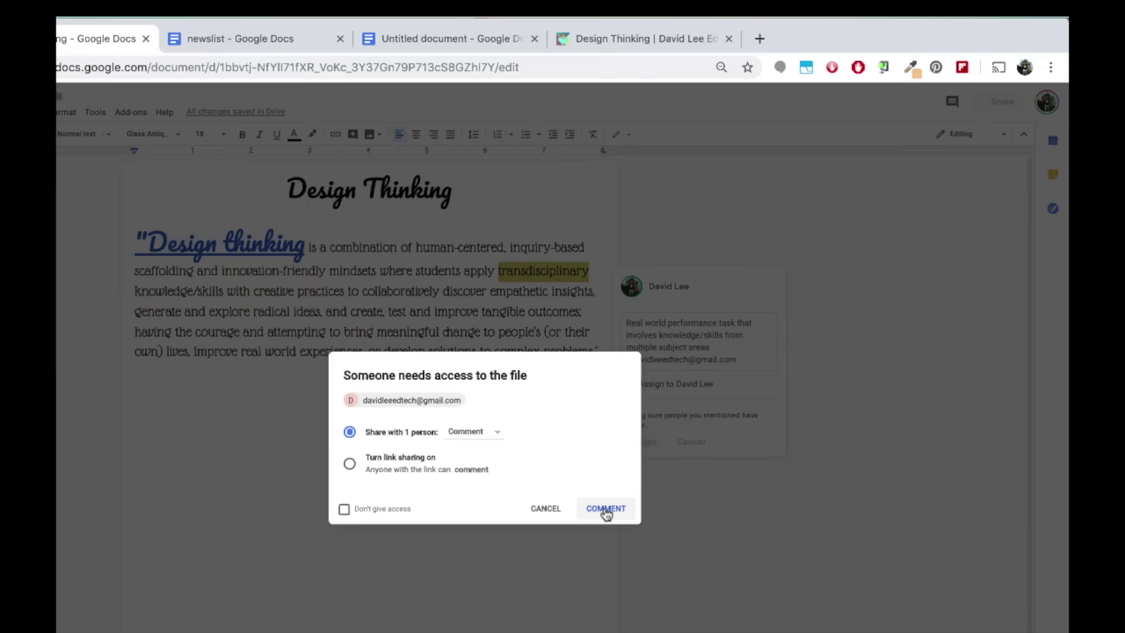
{"action": "left_click", "coordinate": [606, 508]}
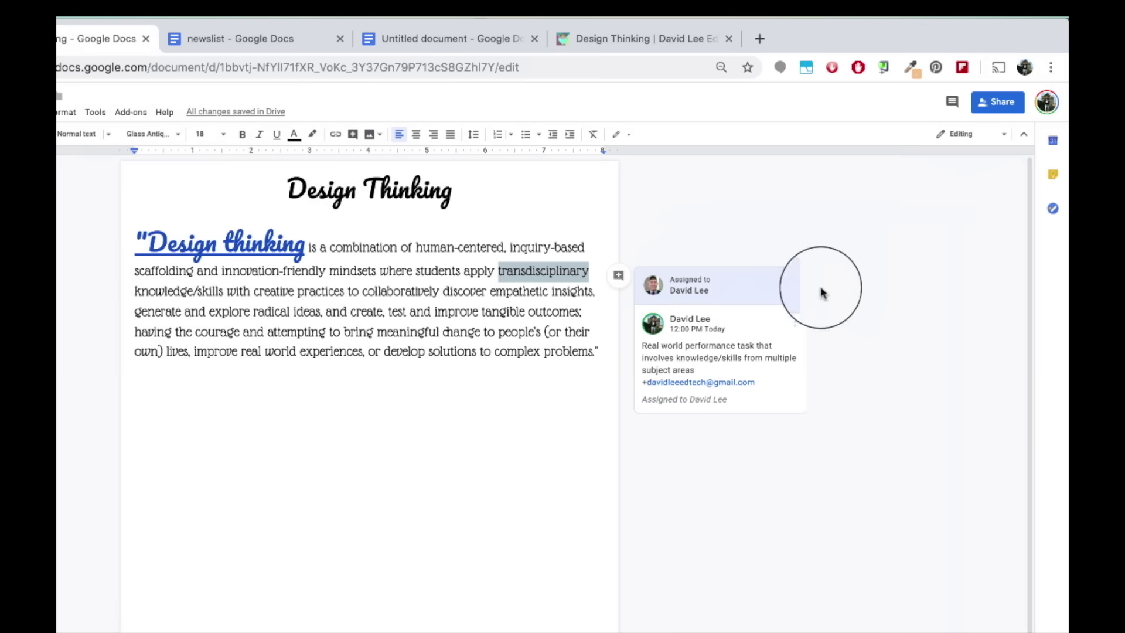
{"action": "left_click", "coordinate": [953, 105]}
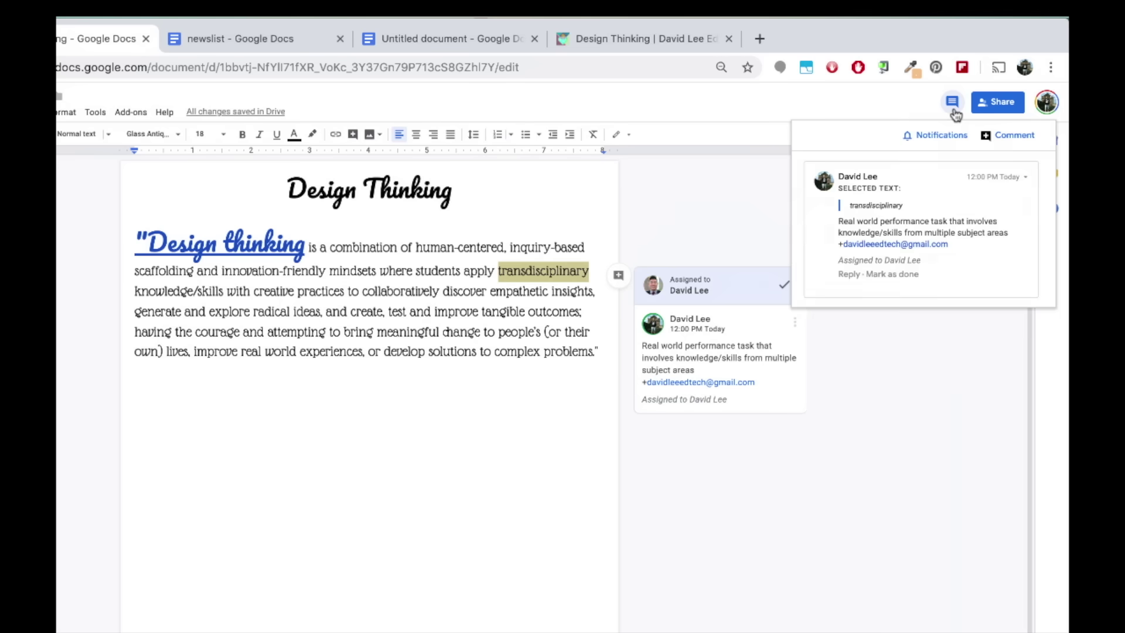
{"action": "left_click", "coordinate": [952, 103]}
Insert a classroom photo from a Google Photos 'teaching' search directly below the quote
{"action": "left_click", "coordinate": [378, 135]}
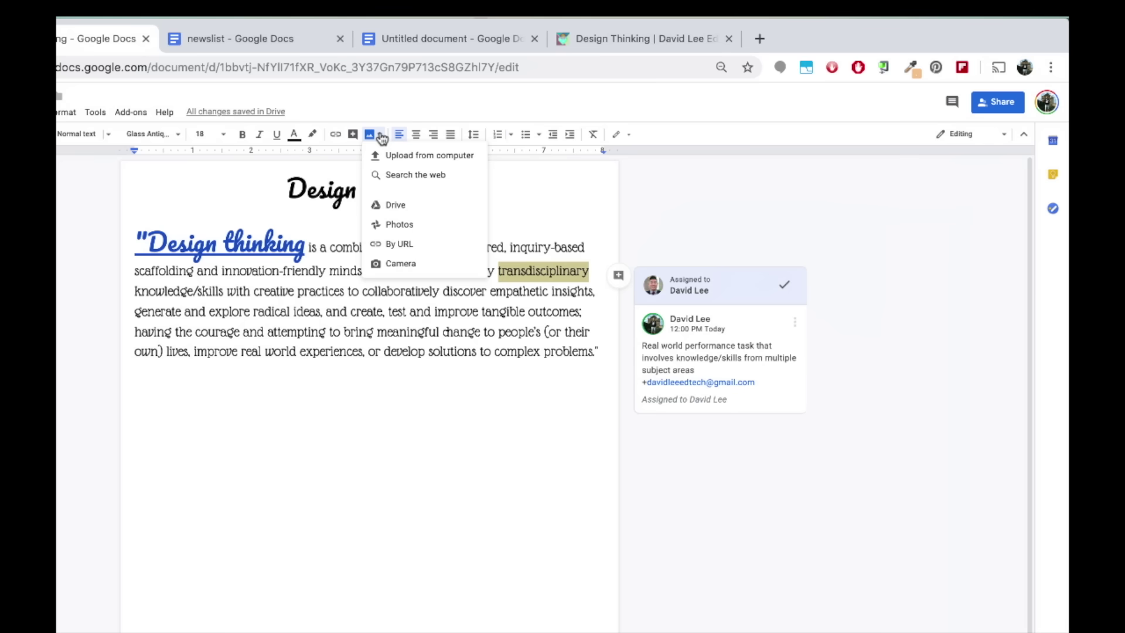
{"action": "left_click", "coordinate": [461, 228]}
{"action": "left_click", "coordinate": [992, 141]}
{"action": "type", "text": "teaching"}
{"action": "key", "text": "Return"}
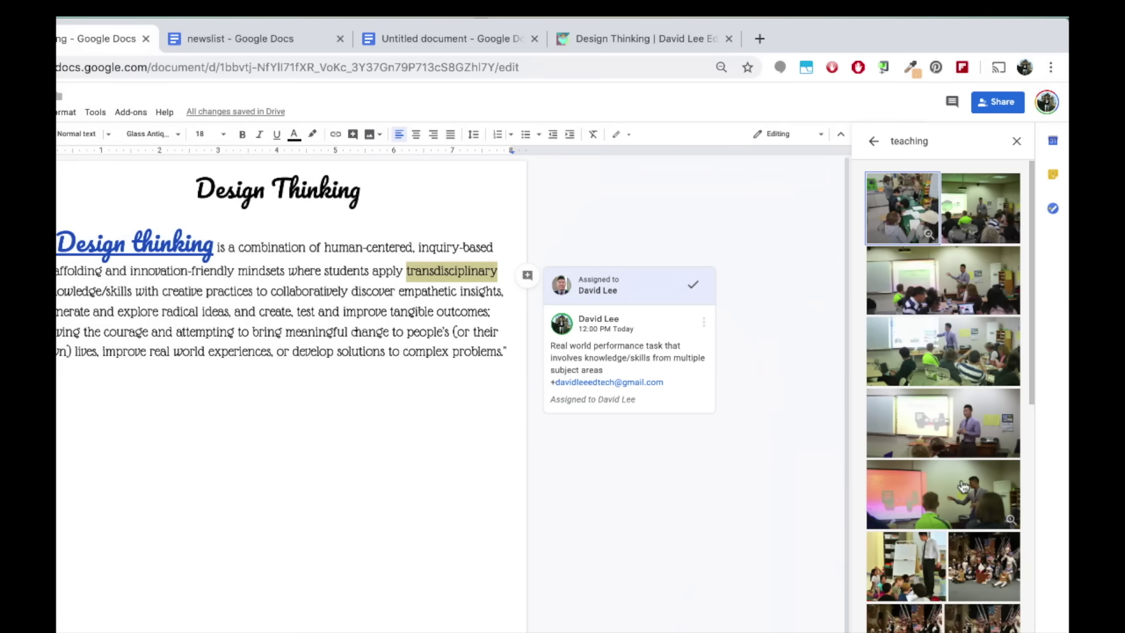
{"action": "left_click_drag", "start_coordinate": [961, 486], "coordinate": [236, 408]}
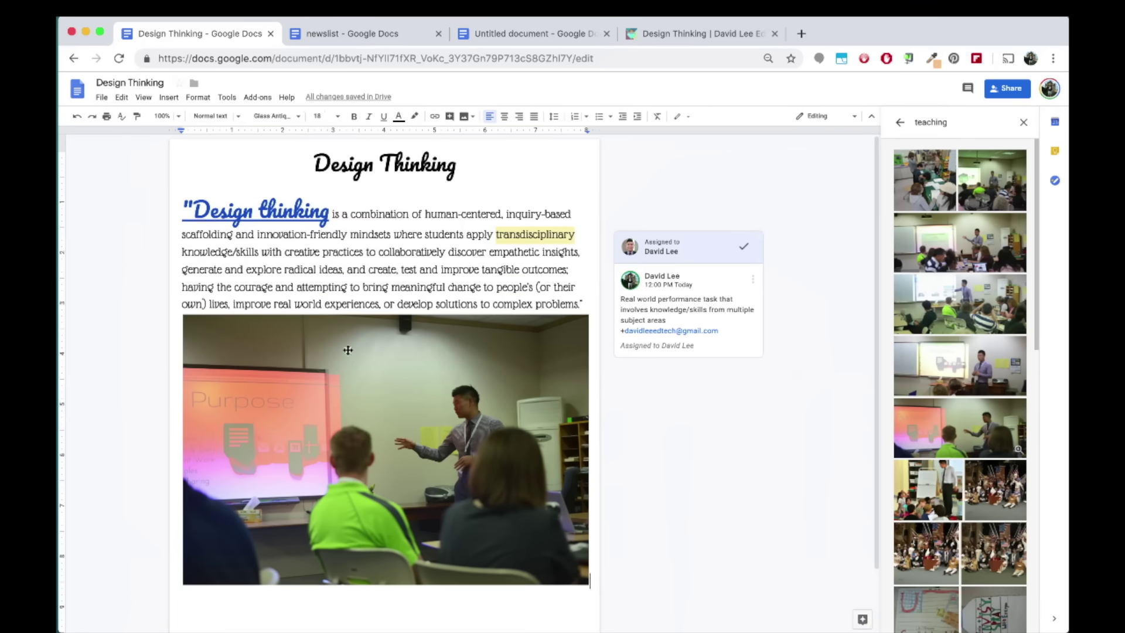
{"action": "left_click", "coordinate": [450, 417]}
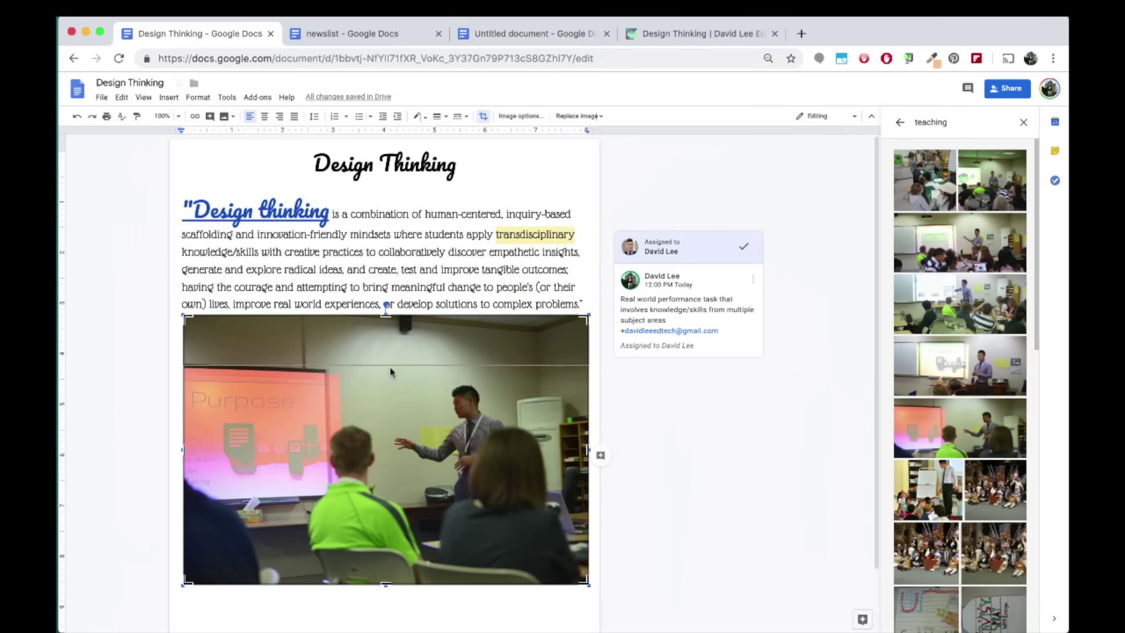
{"action": "left_click_drag", "start_coordinate": [391, 428], "coordinate": [390, 372]}
{"action": "left_click", "coordinate": [642, 433]}
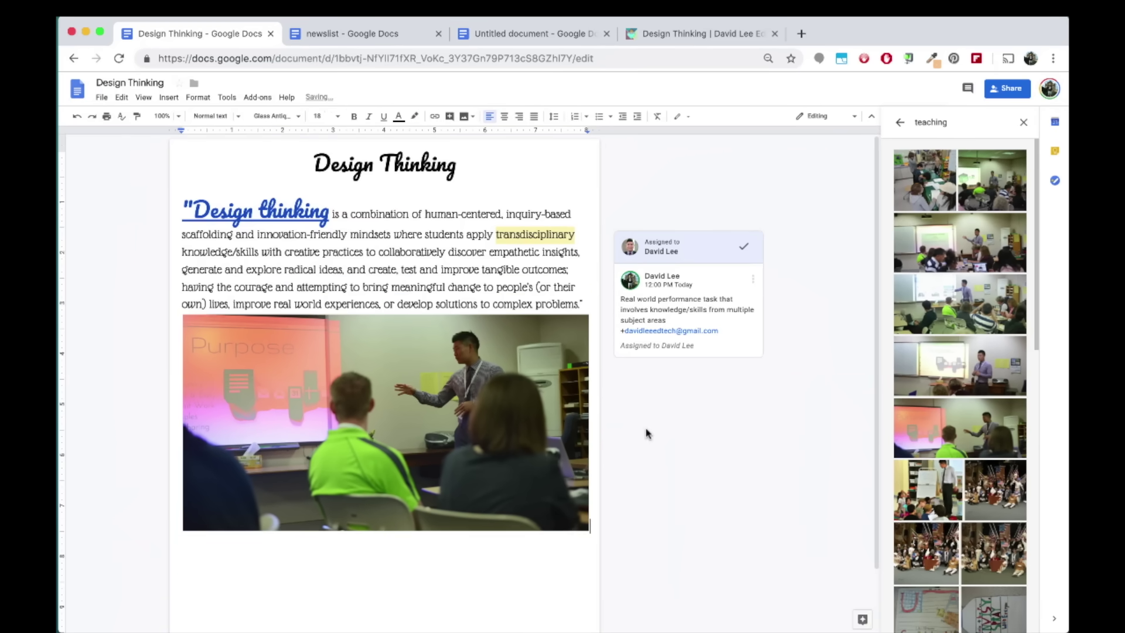
In the photo's Image options, try Light 3 and red recolors, then remove the recolor
{"action": "left_click", "coordinate": [469, 422]}
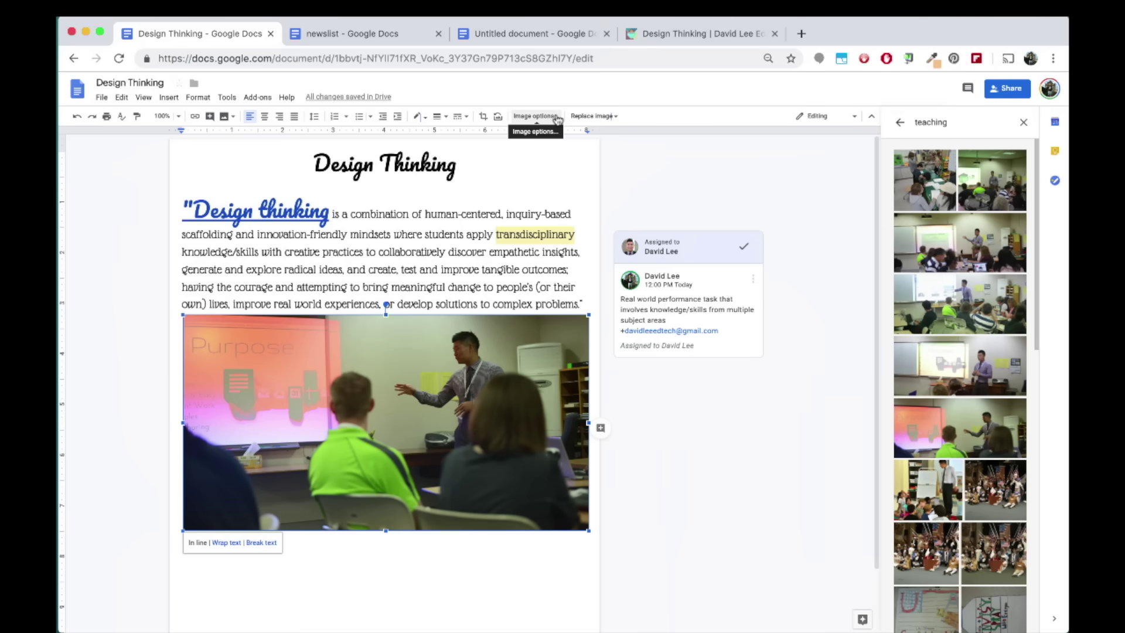
{"action": "left_click", "coordinate": [535, 116]}
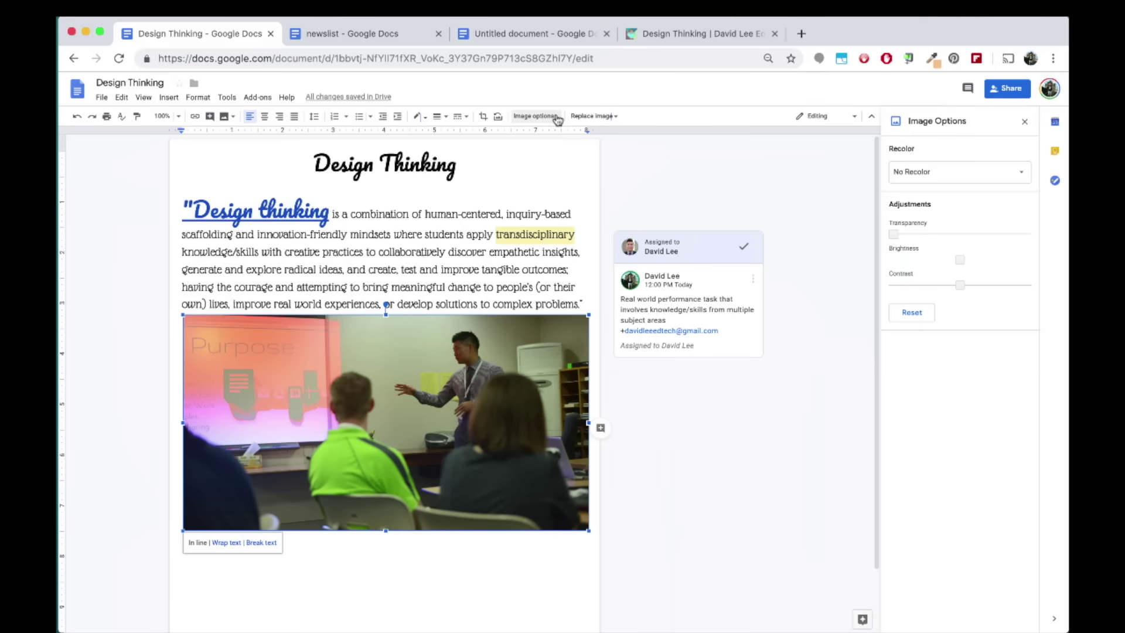
{"action": "left_click", "coordinate": [938, 172]}
{"action": "left_click", "coordinate": [991, 229]}
{"action": "left_click", "coordinate": [940, 175]}
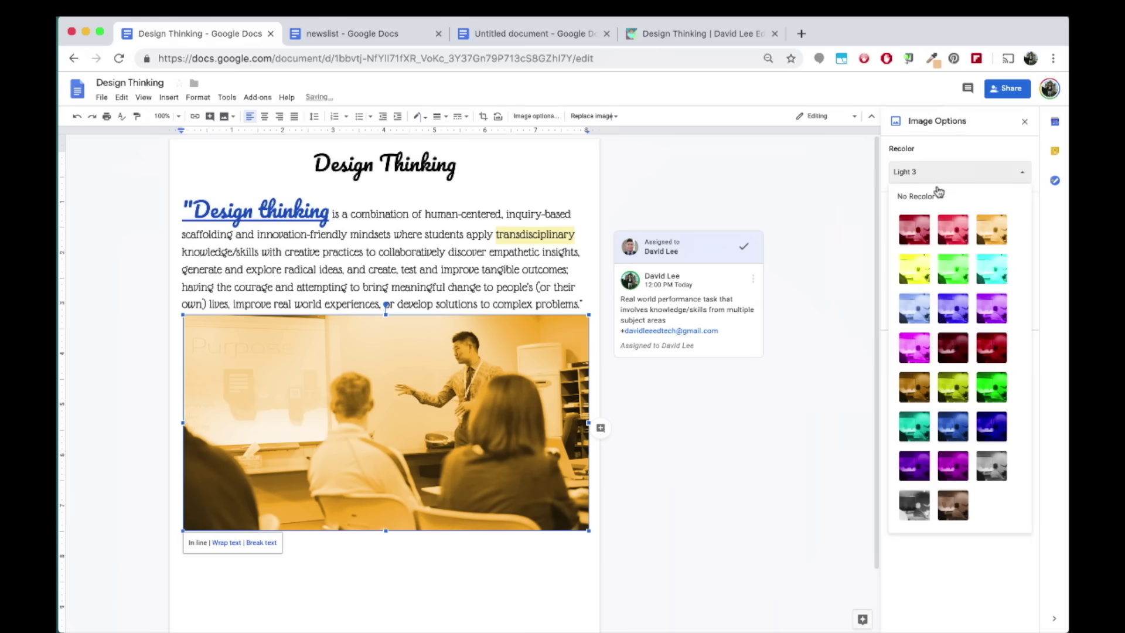
{"action": "left_click", "coordinate": [915, 235]}
{"action": "left_click", "coordinate": [904, 176]}
{"action": "left_click", "coordinate": [903, 198]}
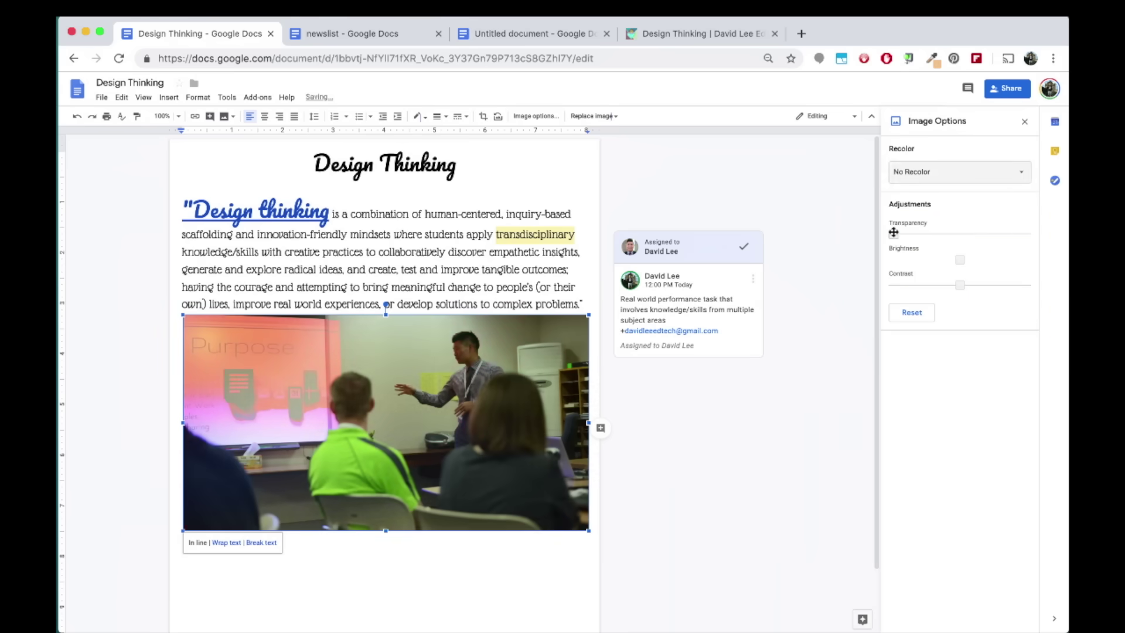
Adjust the photo's transparency, then reset all image adjustments
{"action": "left_click_drag", "start_coordinate": [893, 232], "coordinate": [962, 283]}
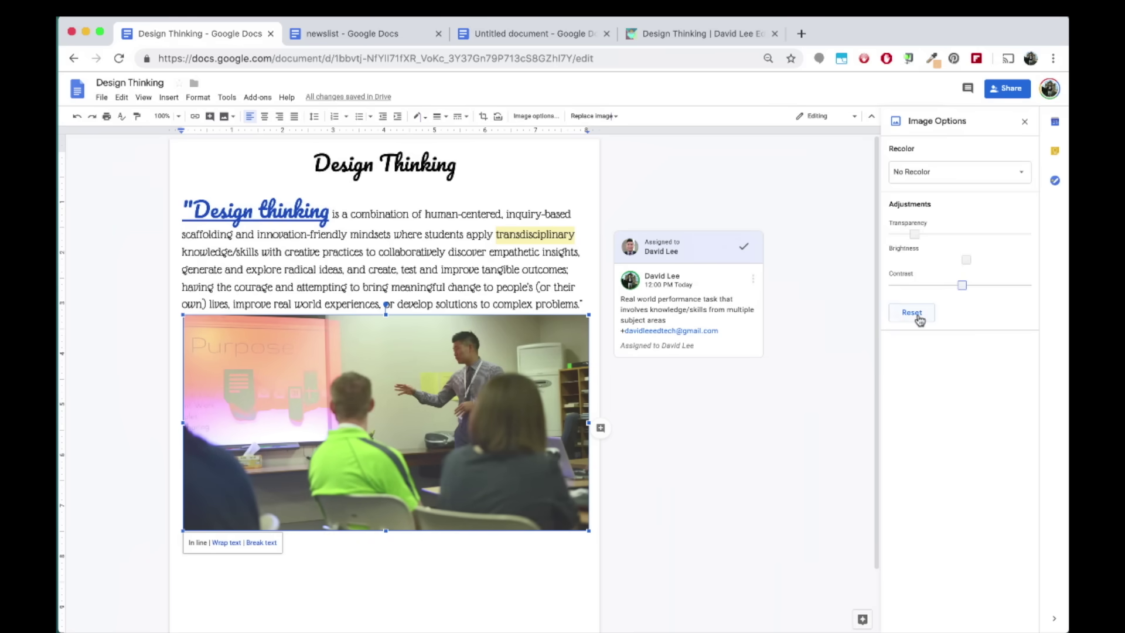
{"action": "left_click", "coordinate": [912, 312]}
{"action": "left_click", "coordinate": [489, 164]}
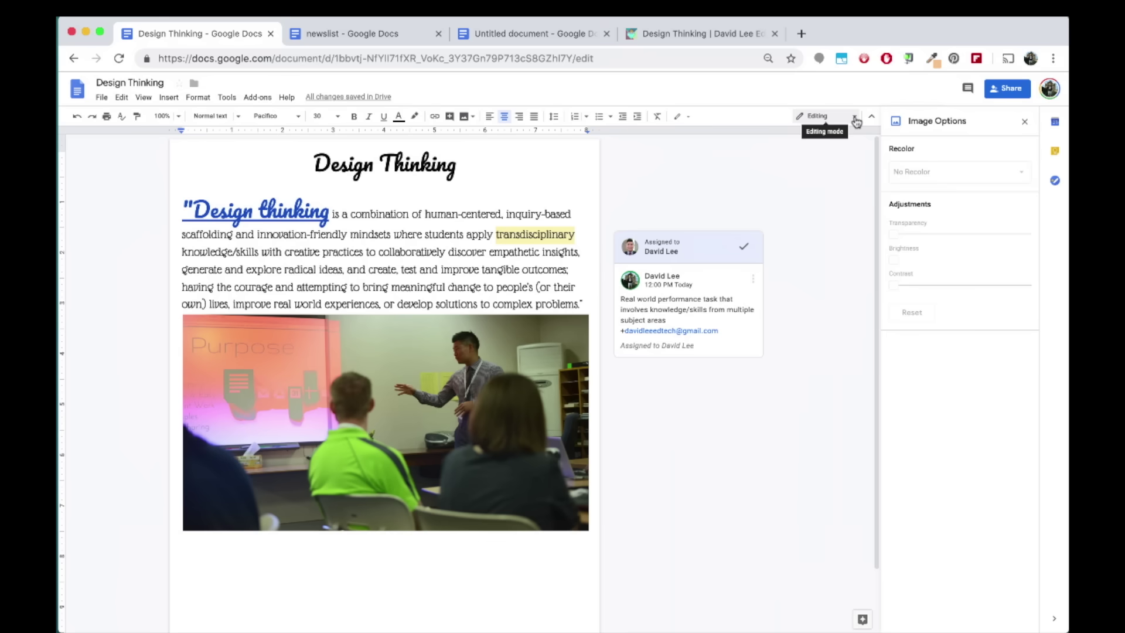
In Suggesting mode, add ' and challenges' to the end of the definition, then return to Editing
{"action": "left_click", "coordinate": [855, 120]}
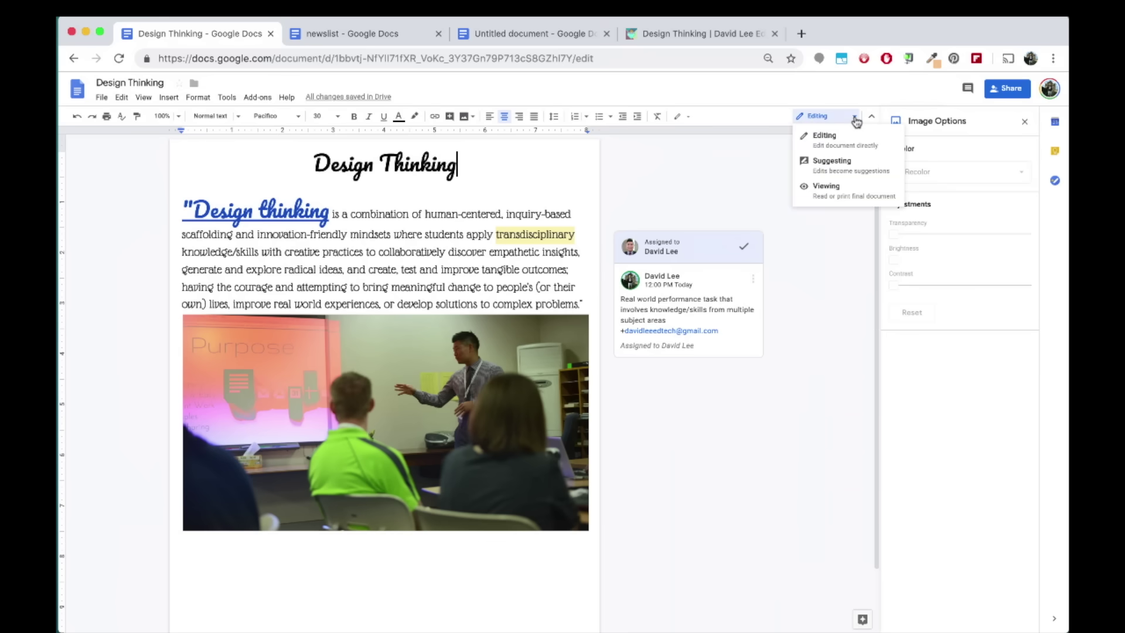
{"action": "left_click", "coordinate": [872, 164]}
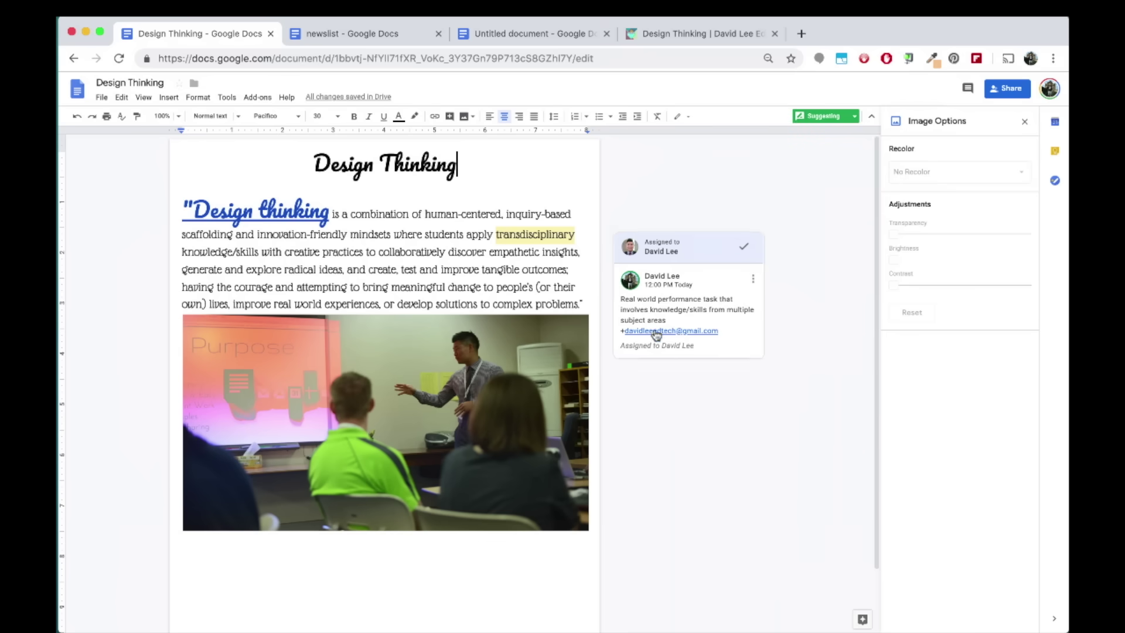
{"action": "left_click", "coordinate": [580, 304]}
{"action": "type", "text": "and challenges"}
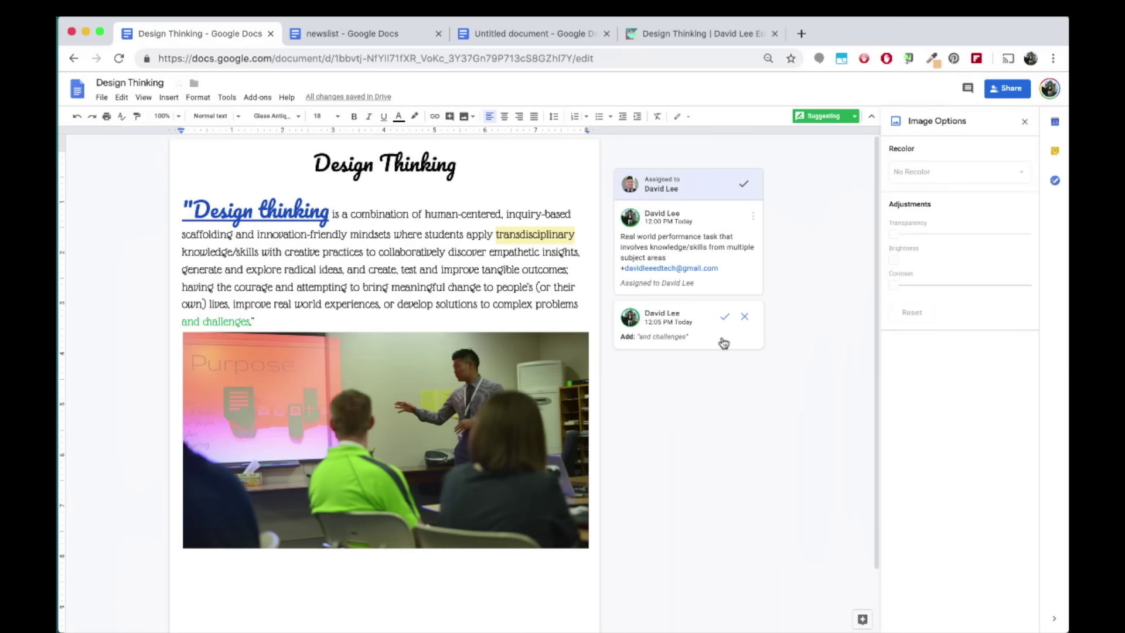
{"action": "left_click", "coordinate": [838, 116]}
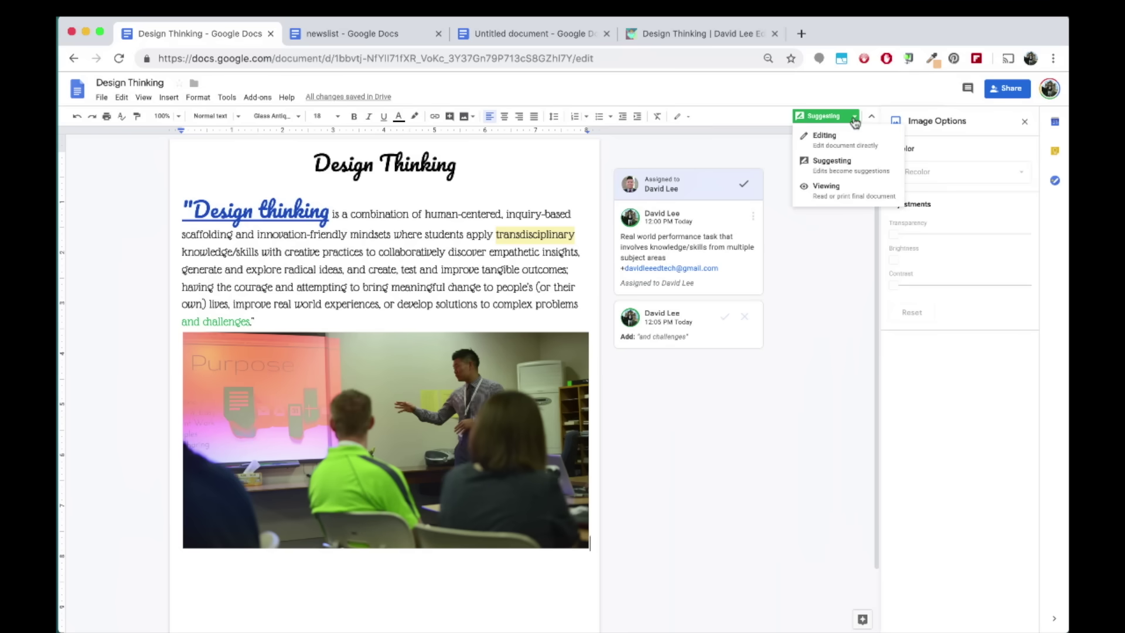
{"action": "left_click", "coordinate": [844, 138]}
{"action": "left_click", "coordinate": [1025, 122]}
Close the image panel, then draft and discard a calendar event in the Calendar side panel
{"action": "left_click", "coordinate": [1024, 123]}
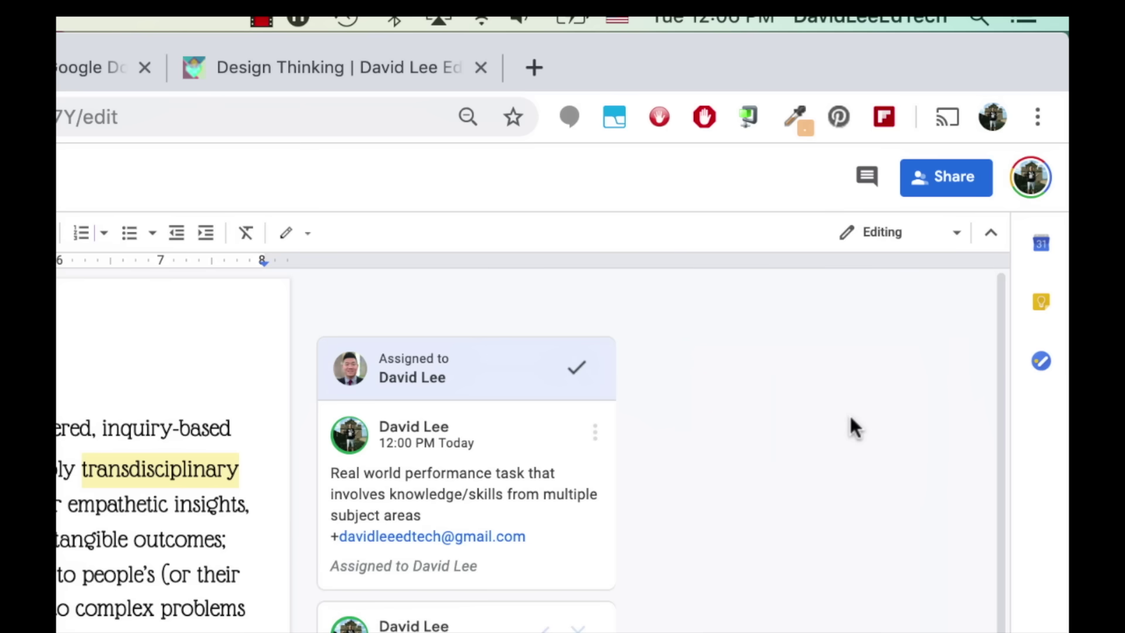
{"action": "left_click", "coordinate": [1044, 246]}
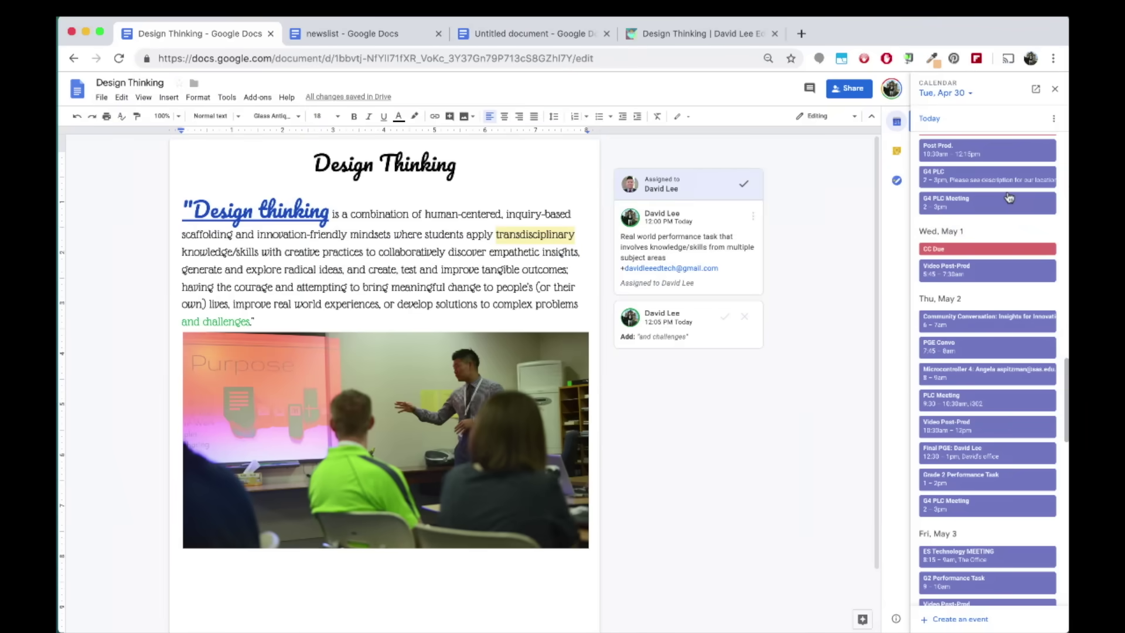
{"action": "left_click", "coordinate": [941, 619]}
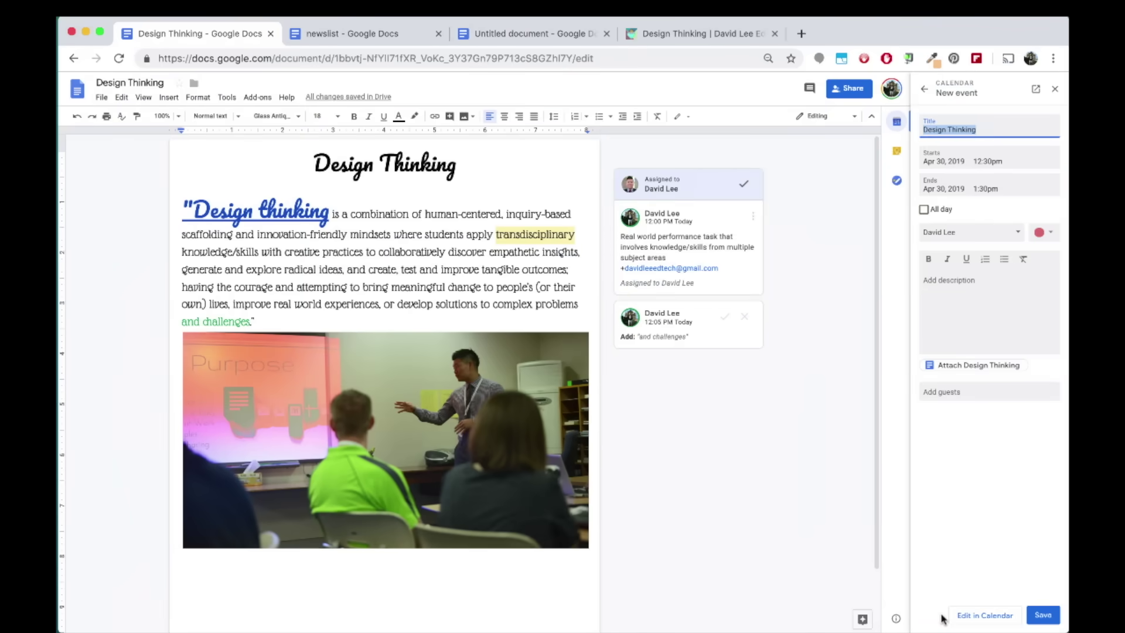
{"action": "left_click", "coordinate": [924, 88]}
{"action": "left_click", "coordinate": [1038, 367]}
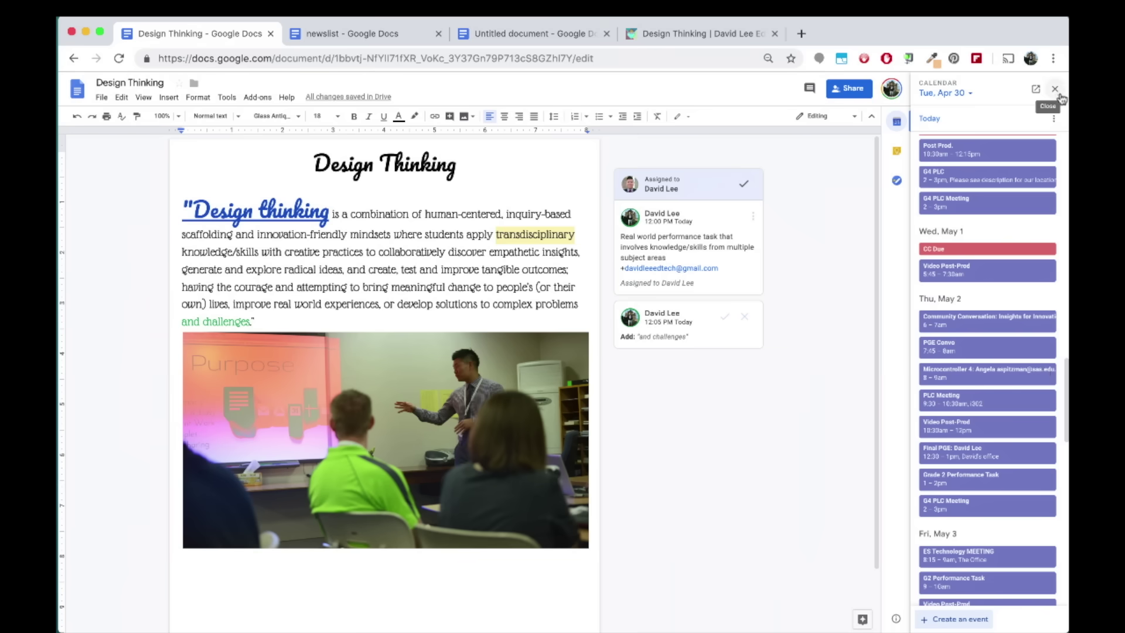
{"action": "left_click", "coordinate": [1055, 89]}
Save a Keep note titled 'Design Thinking' beside the document
{"action": "left_click", "coordinate": [1058, 152]}
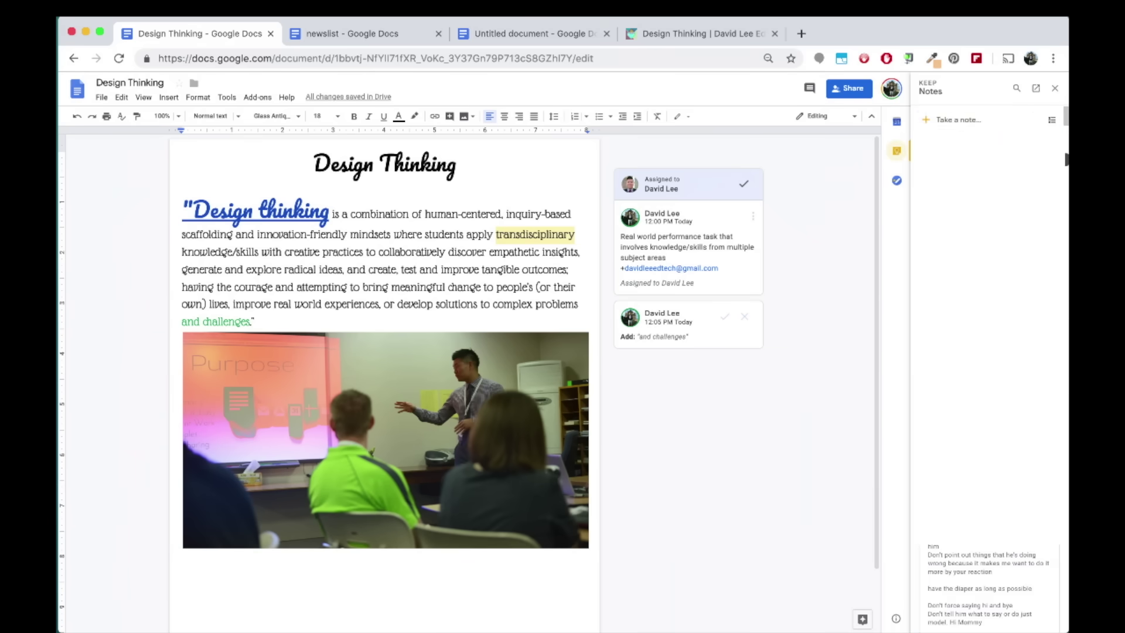
{"action": "left_click", "coordinate": [958, 119]}
{"action": "type", "text": "Design Thinkin"}
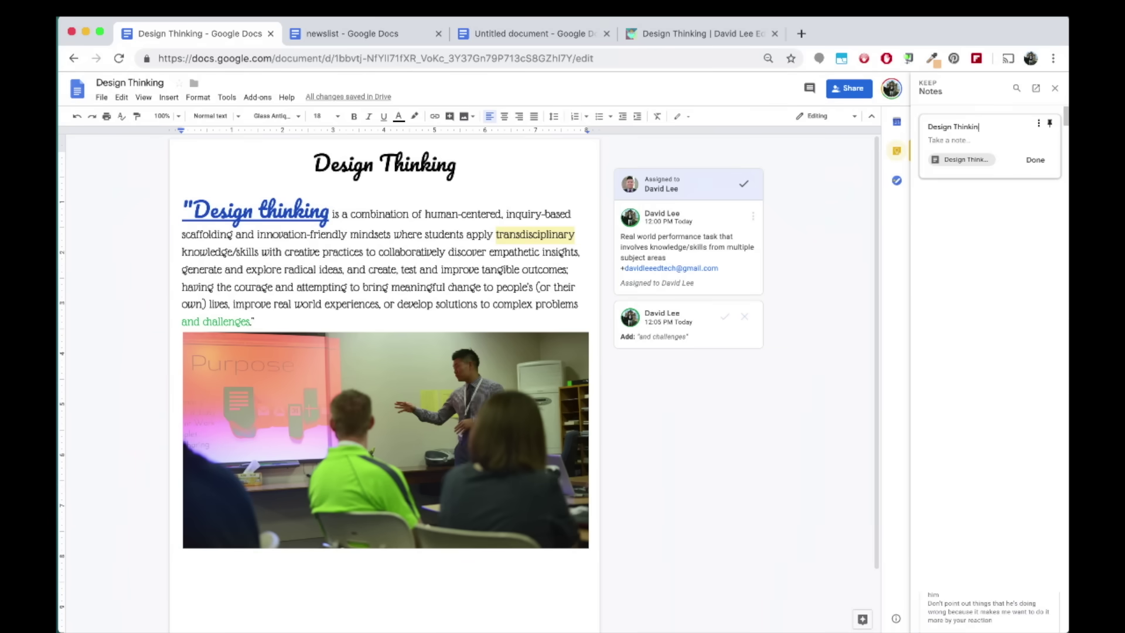
{"action": "type", "text": "g"}
{"action": "left_click", "coordinate": [970, 140]}
{"action": "left_click", "coordinate": [1035, 159]}
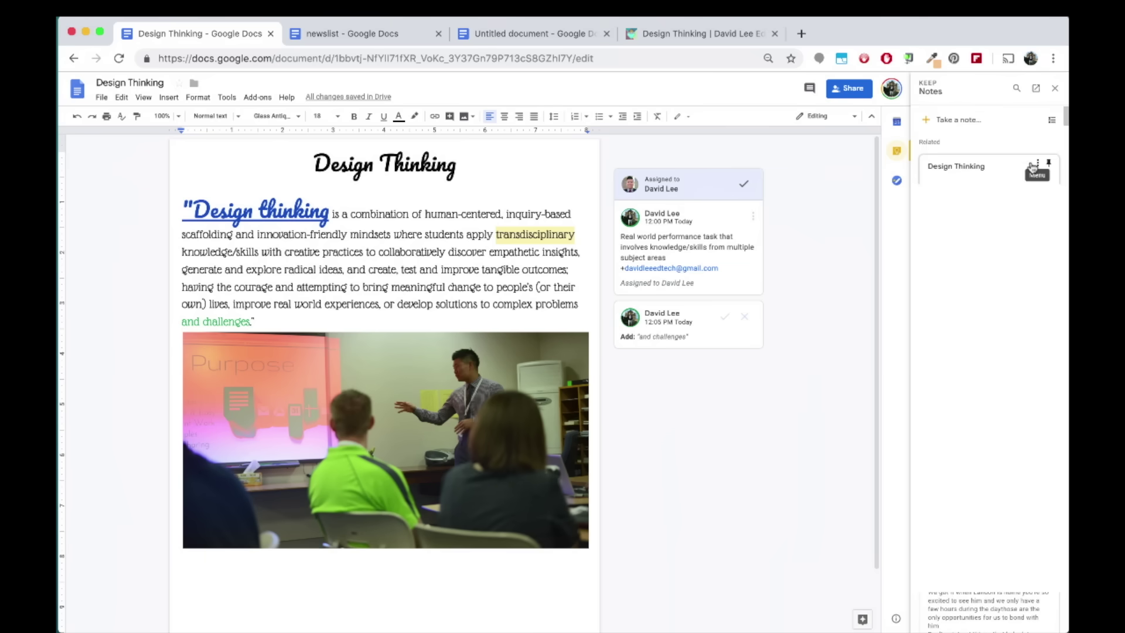
{"action": "left_click", "coordinate": [1054, 88]}
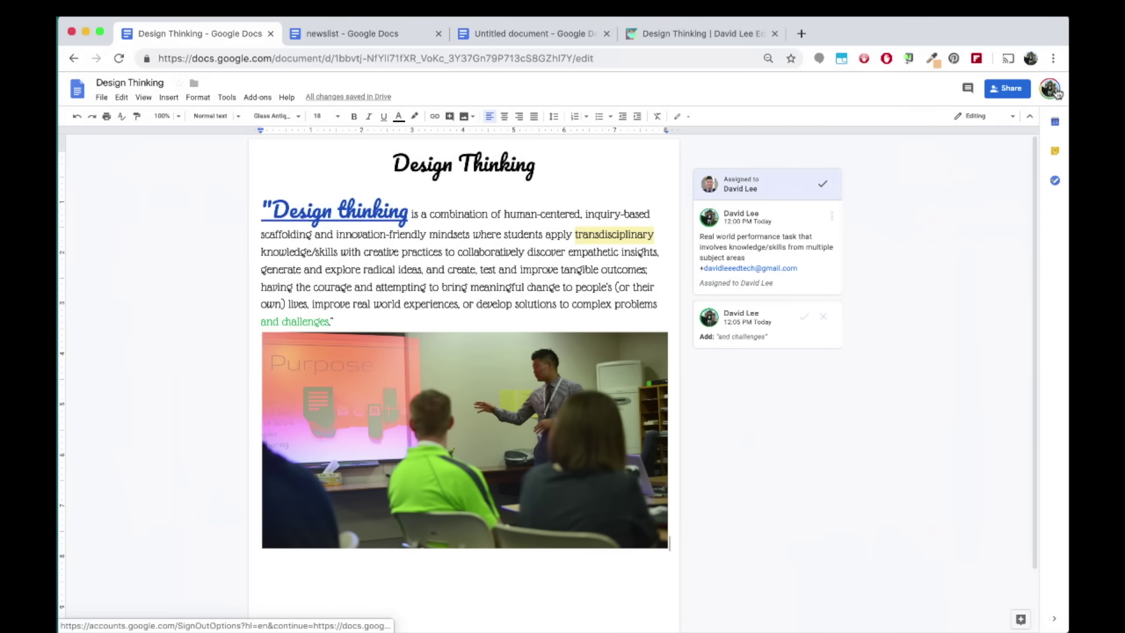
Add a 'Finish DT doc' task in the Tasks panel
{"action": "left_click", "coordinate": [1054, 181]}
{"action": "left_click", "coordinate": [979, 121]}
{"action": "type", "text": "Finish"}
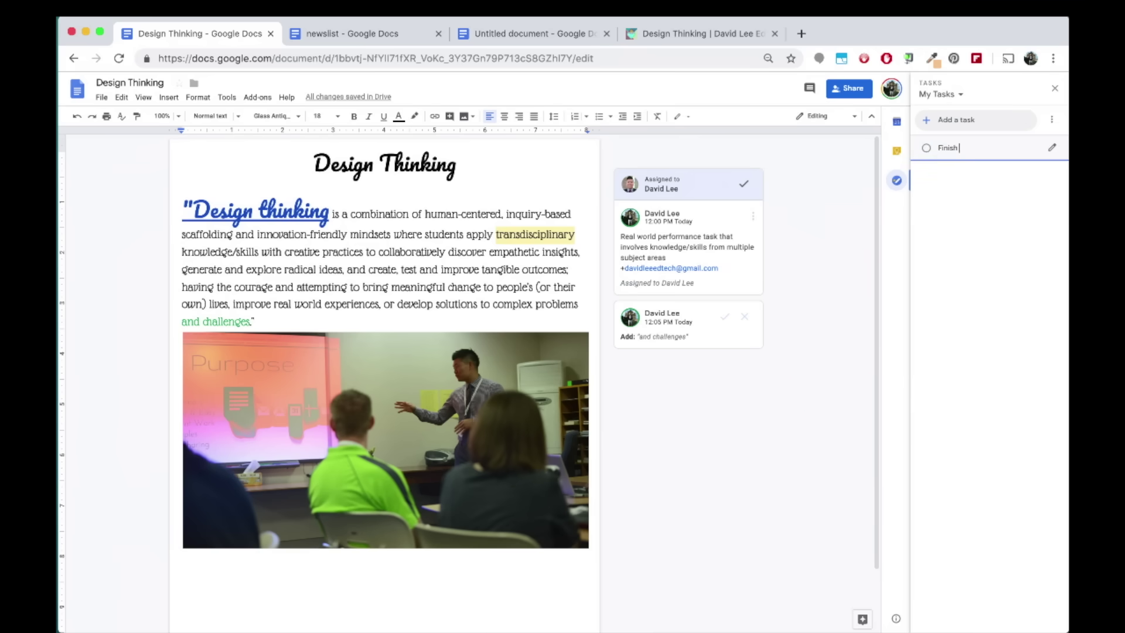
{"action": "type", "text": " DT doc"}
{"action": "key", "text": "Return"}
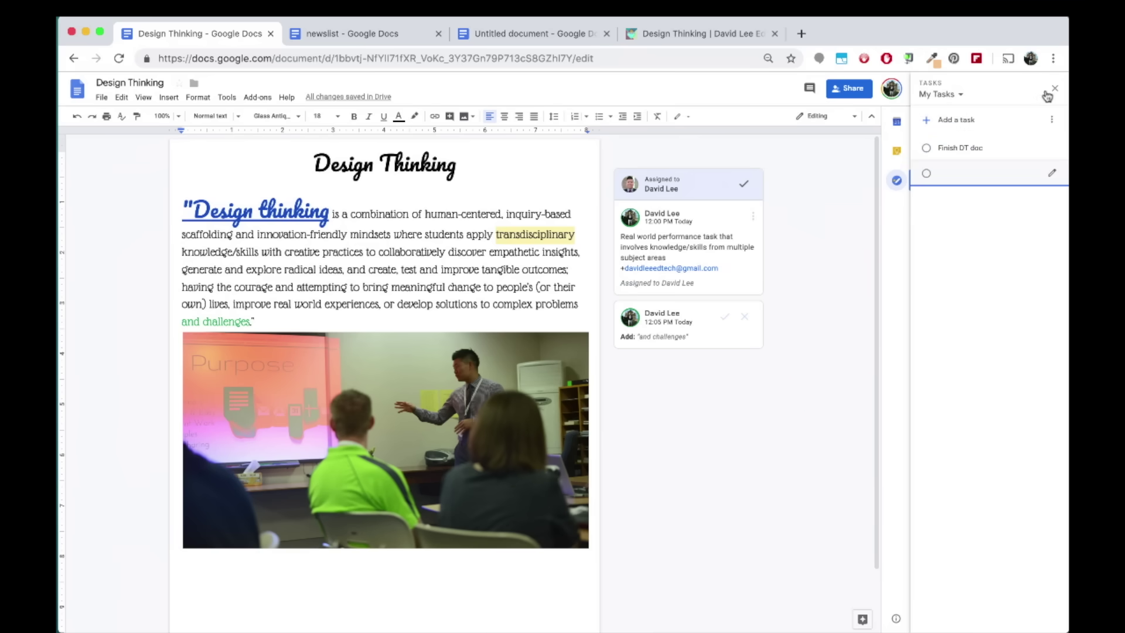
{"action": "left_click", "coordinate": [1057, 90]}
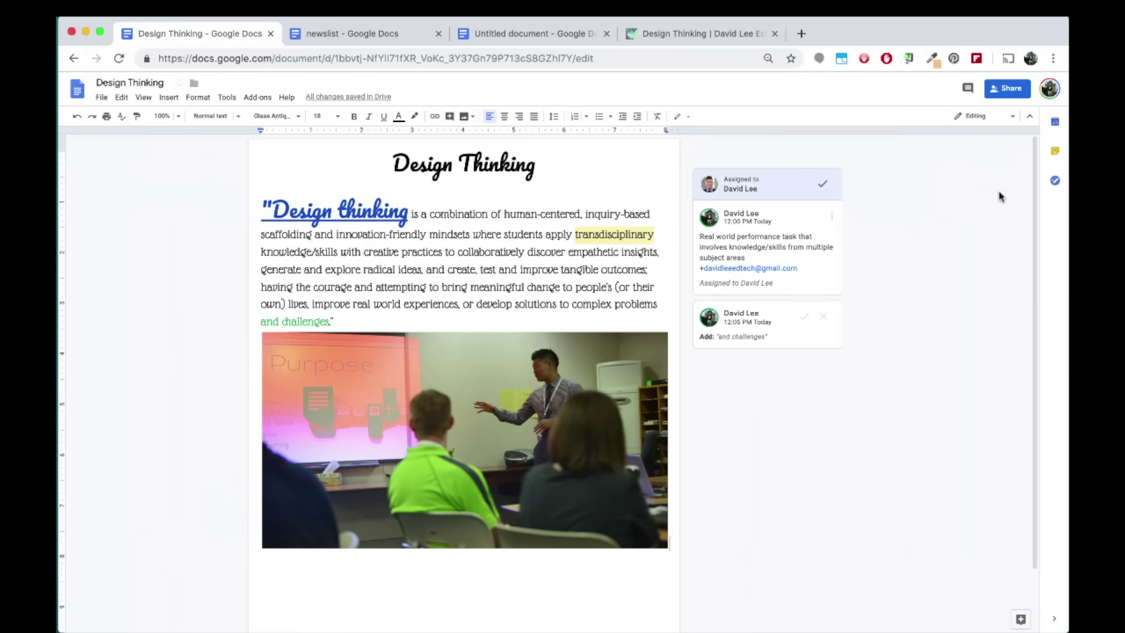
Share the document with the collaborator's e-mail as editor, with no email notification
{"action": "left_click", "coordinate": [1027, 91]}
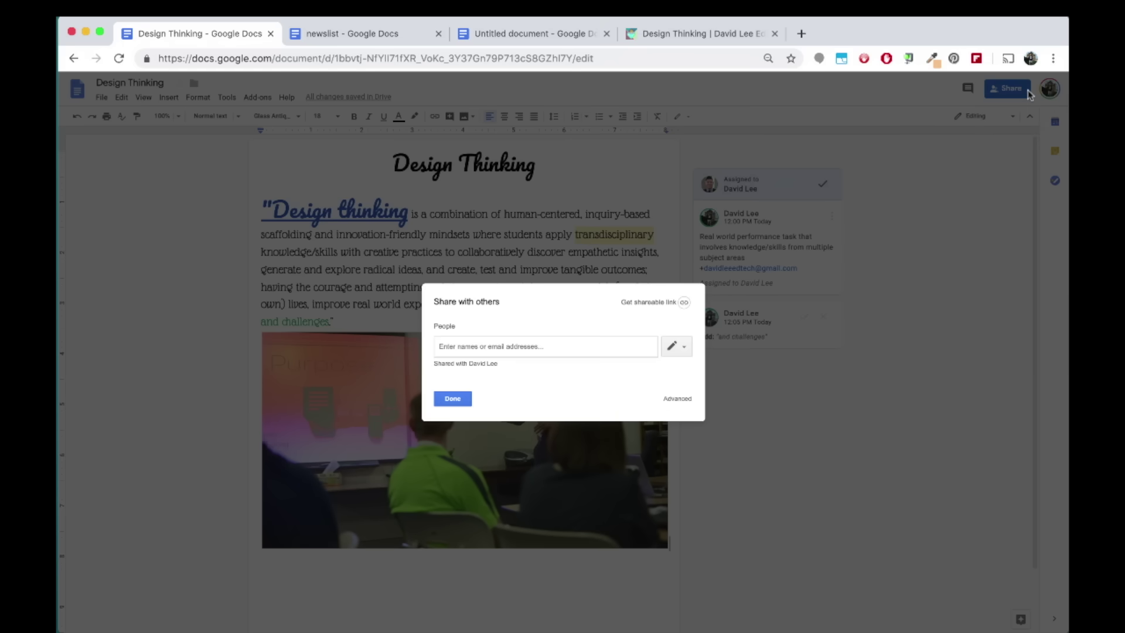
{"action": "type", "text": "davidleeedtech"}
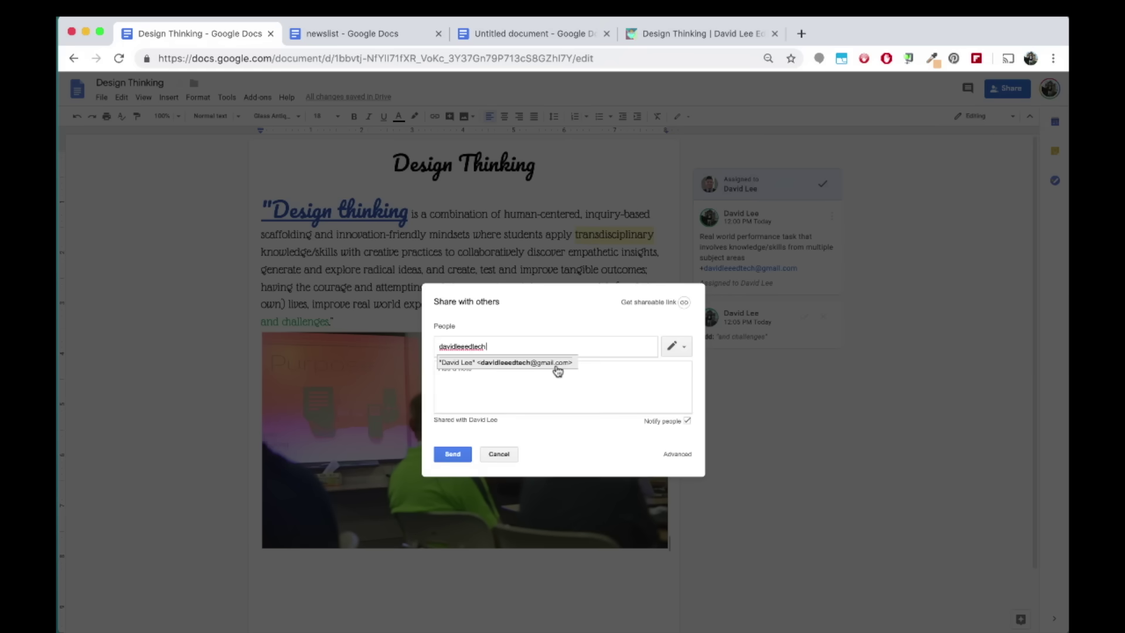
{"action": "left_click", "coordinate": [556, 366]}
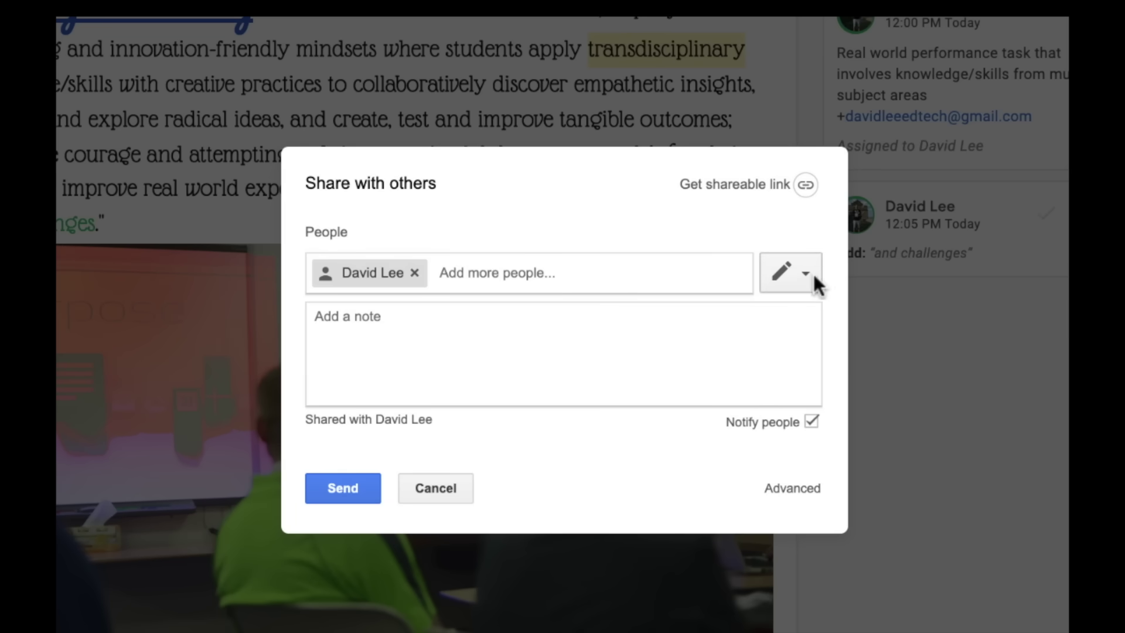
{"action": "left_click", "coordinate": [817, 272]}
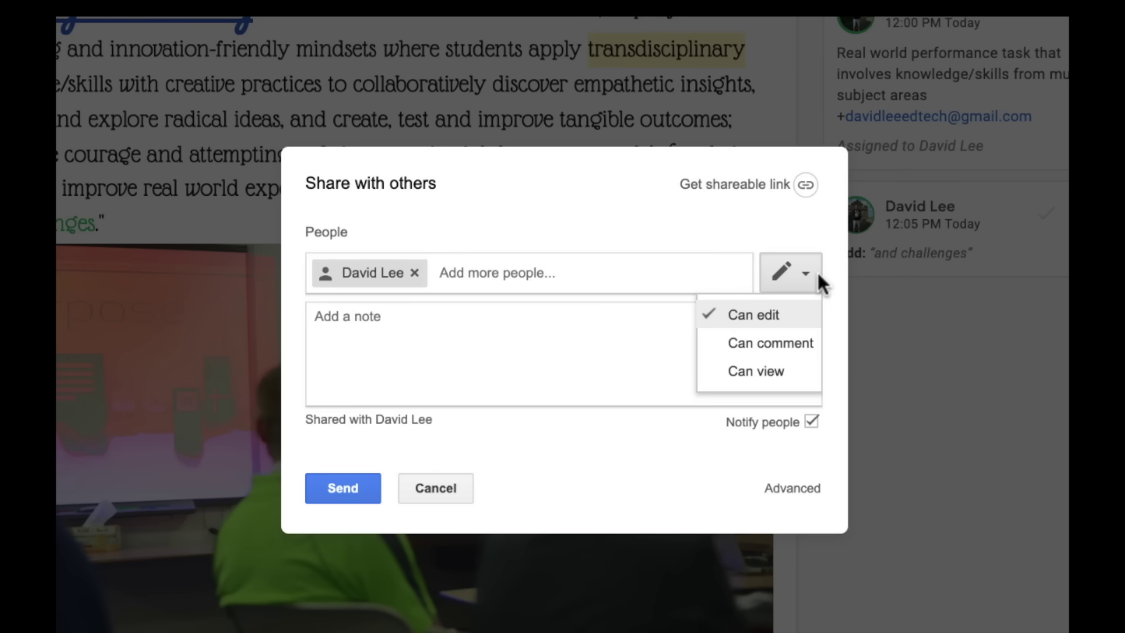
{"action": "left_click", "coordinate": [817, 270]}
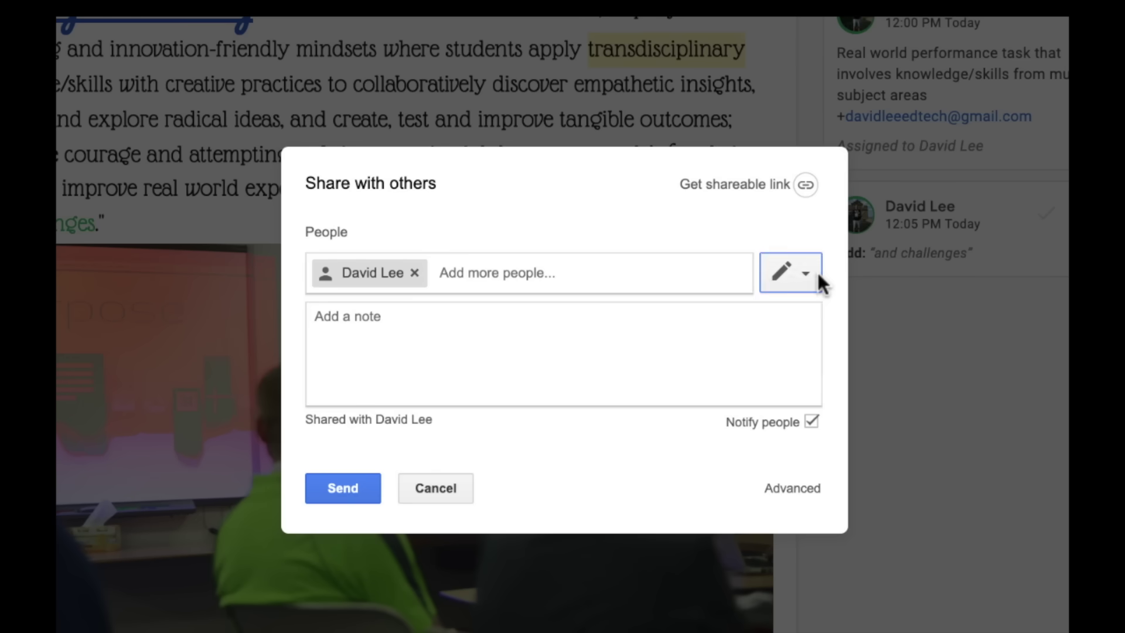
{"action": "left_click", "coordinate": [812, 421]}
{"action": "left_click", "coordinate": [353, 378]}
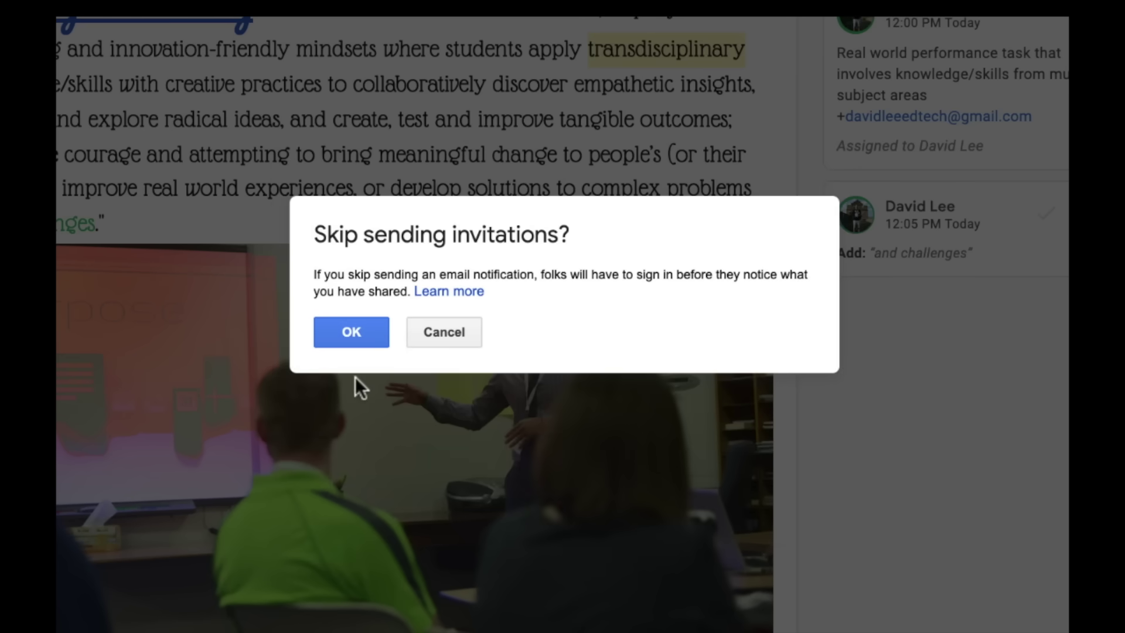
{"action": "left_click", "coordinate": [355, 329]}
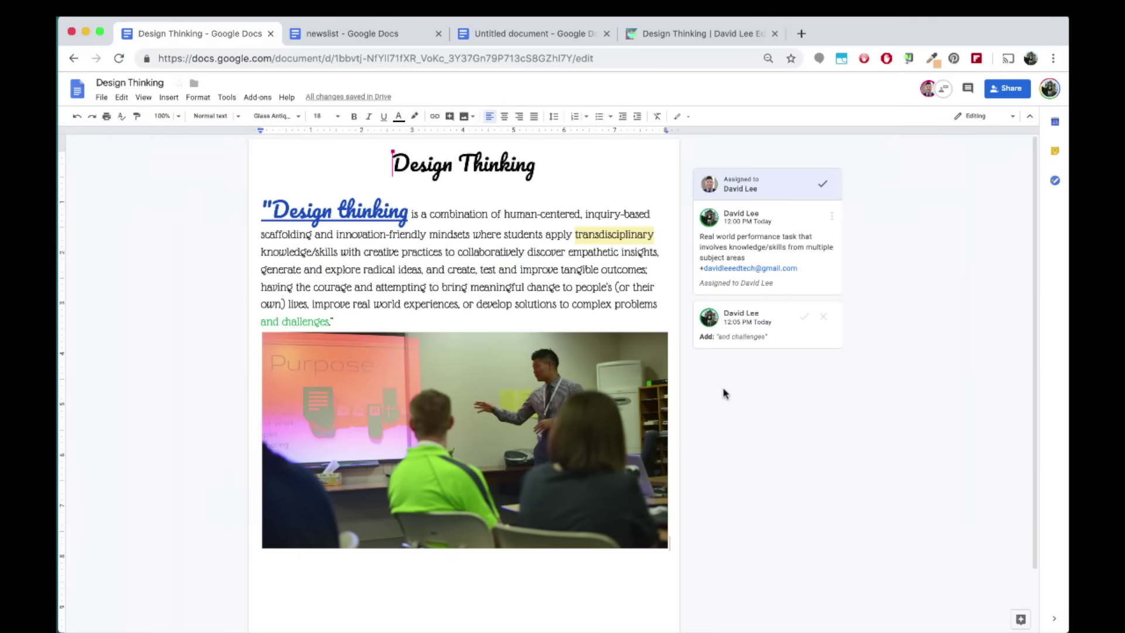
Send the collaborator a hello greeting in the document chat, then close the chat
{"action": "left_click", "coordinate": [944, 89]}
{"action": "type", "text": "H"}
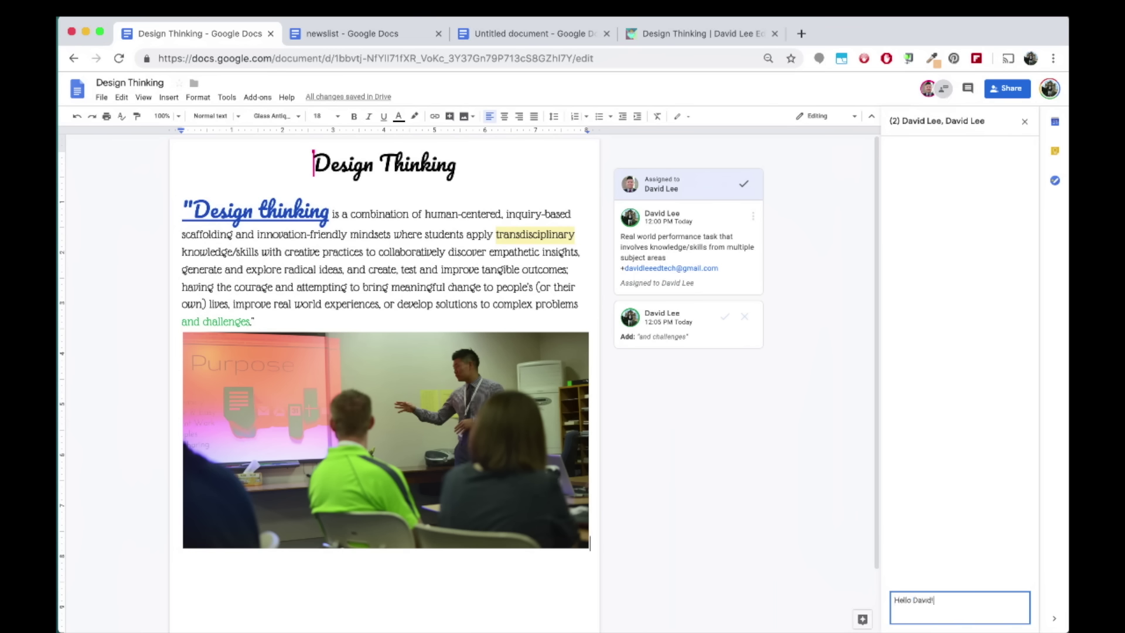
{"action": "type", "text": "ello David!"}
{"action": "key", "text": "Return"}
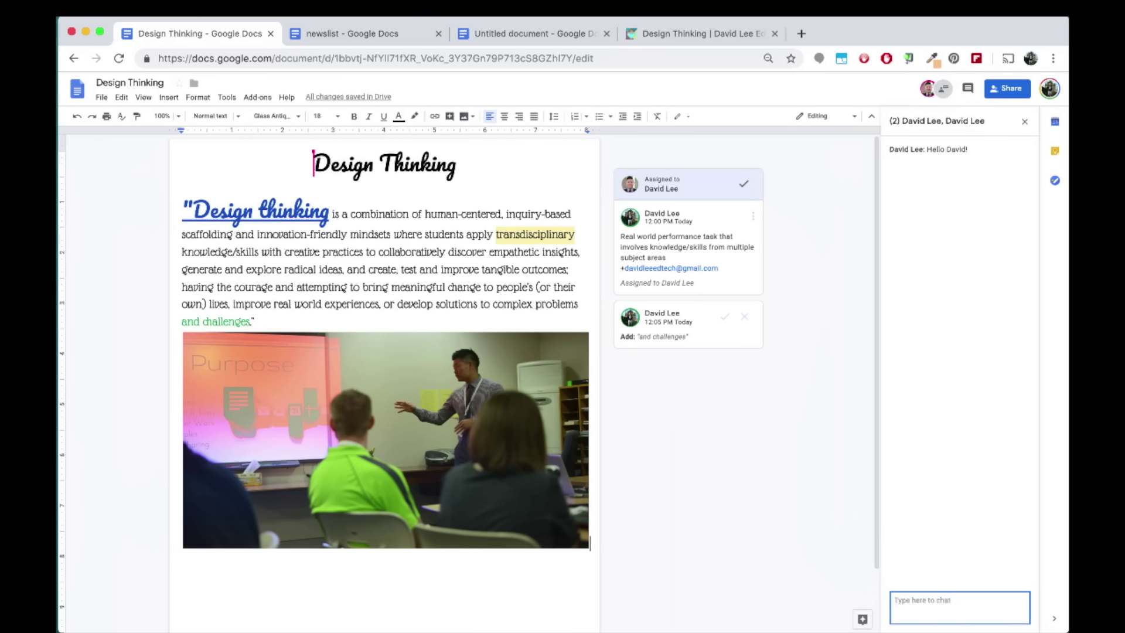
{"action": "left_click", "coordinate": [1024, 121]}
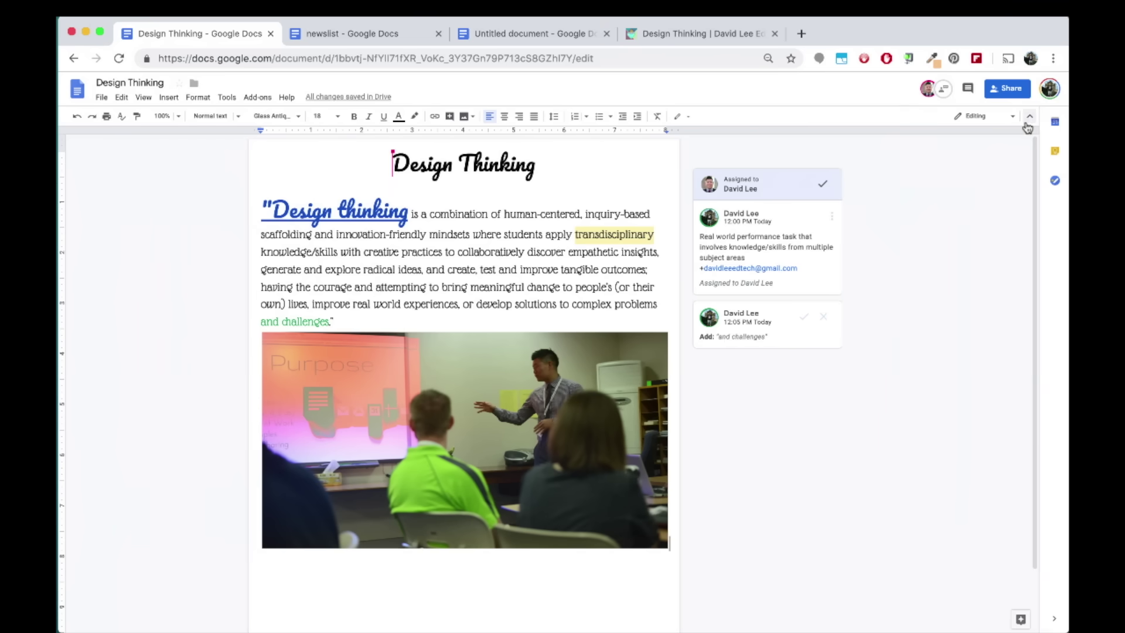
Insert a 5 x 1 table below the photo
{"action": "left_click", "coordinate": [177, 101]}
{"action": "mouse_move", "coordinate": [238, 135]}
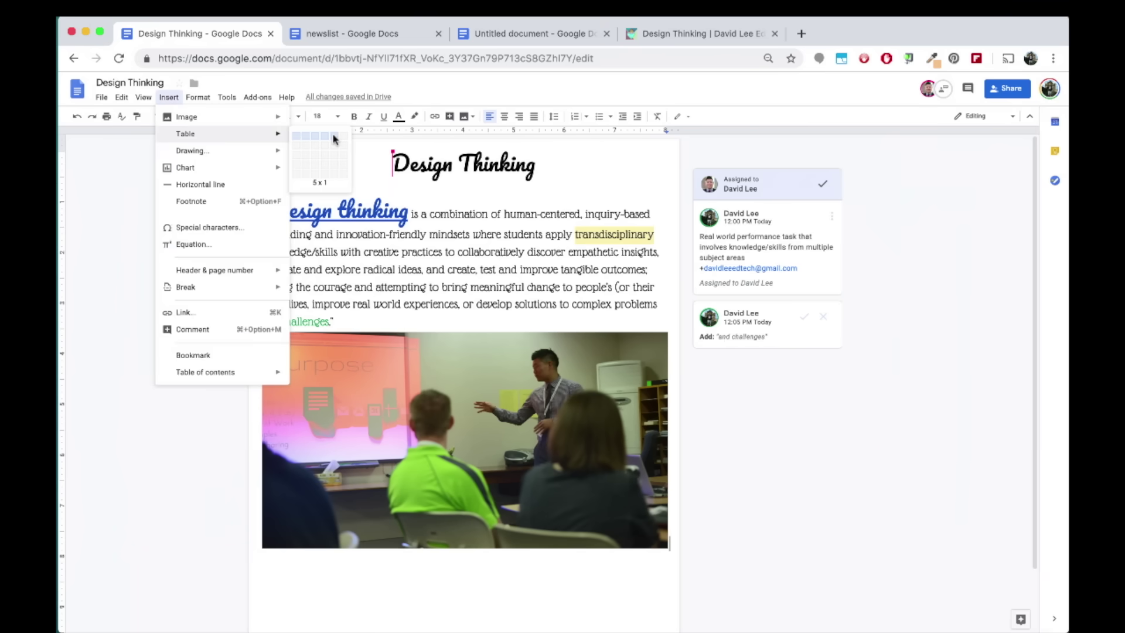
{"action": "left_click", "coordinate": [335, 138]}
{"action": "scroll", "coordinate": [317, 480], "scroll_direction": "down", "scroll_amount": 2}
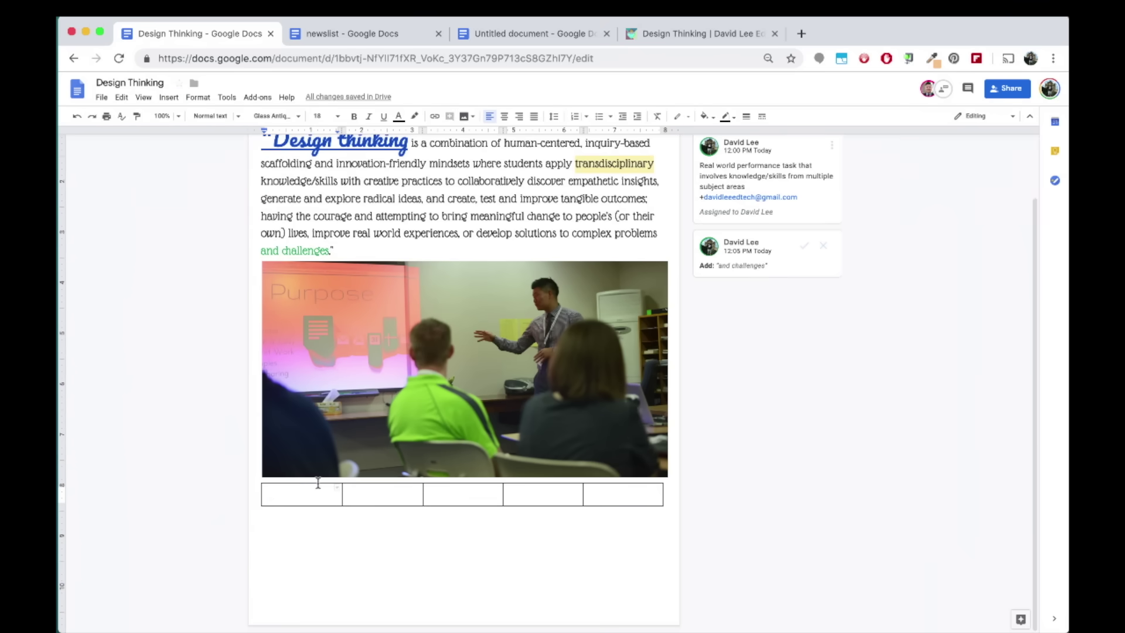
Fill the cells with Empathize, Define, Ideate, Prototype and Test
{"action": "type", "text": "Empathize\tDefine"}
{"action": "key", "text": "Tab"}
{"action": "type", "text": "Ideate"}
{"action": "key", "text": "Tab"}
{"action": "type", "text": "Prototype"}
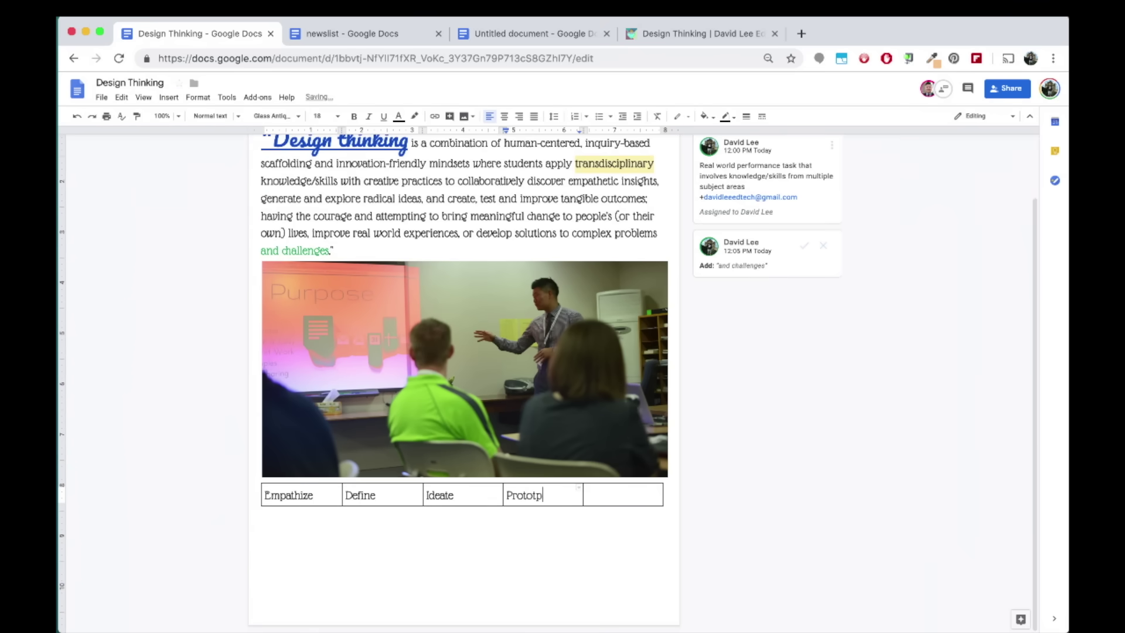
{"action": "key", "text": "Tab"}
{"action": "type", "text": "Test"}
{"action": "left_click_drag", "start_coordinate": [281, 495], "coordinate": [361, 498]}
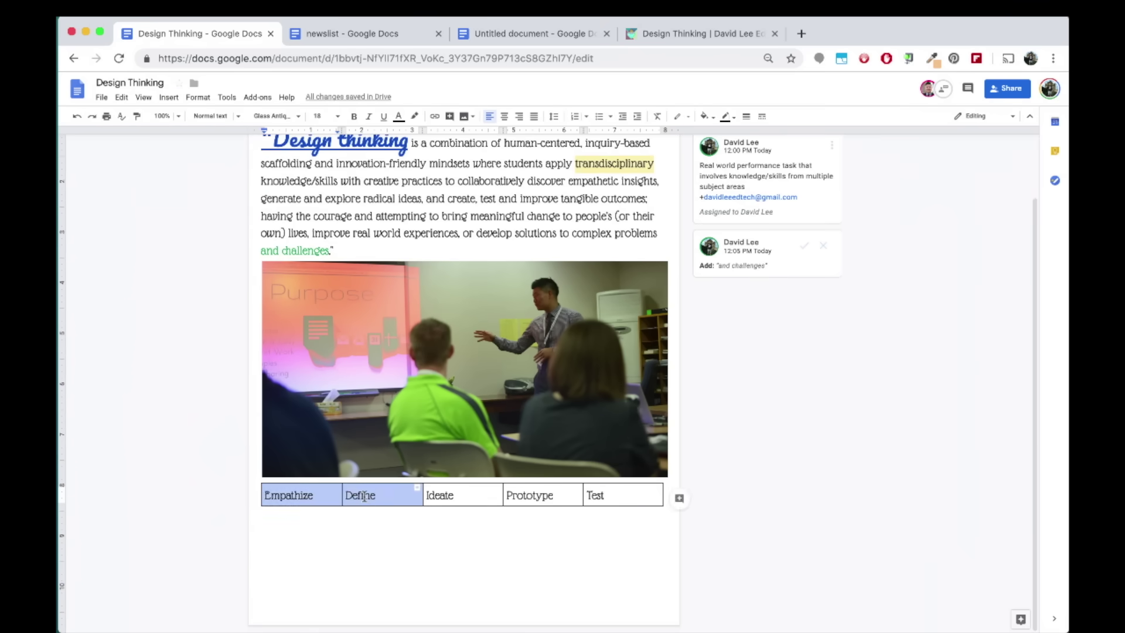
Merge the Empathize and Define cells, then give the table grey borders and a yellow cell background
{"action": "right_click", "coordinate": [364, 499]}
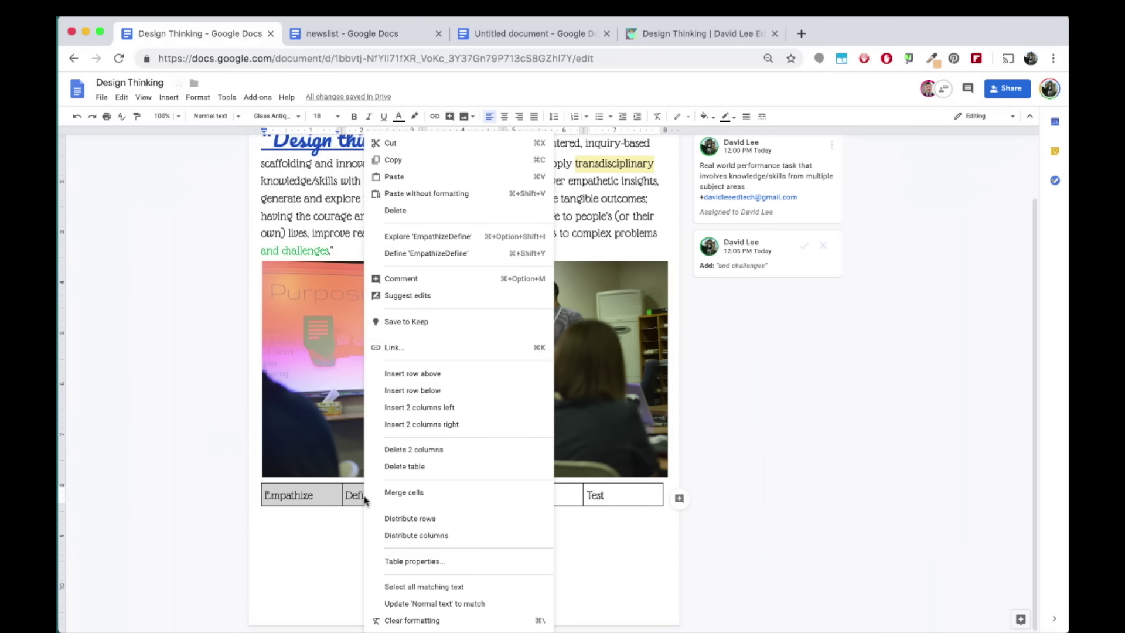
{"action": "left_click", "coordinate": [413, 493]}
{"action": "right_click", "coordinate": [413, 496]}
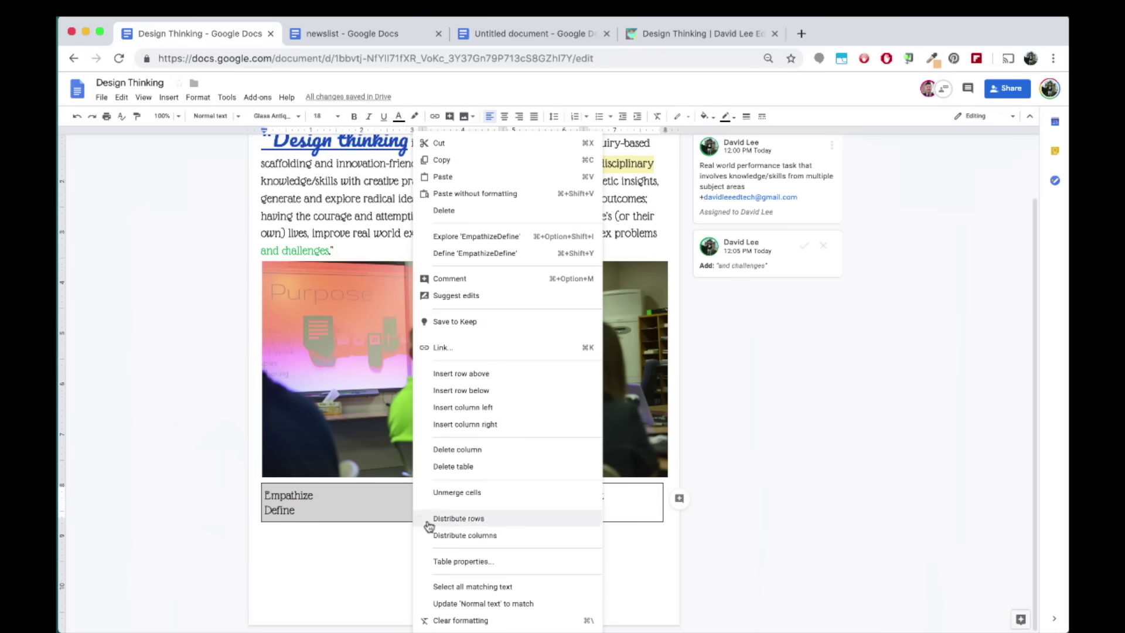
{"action": "left_click", "coordinate": [510, 562]}
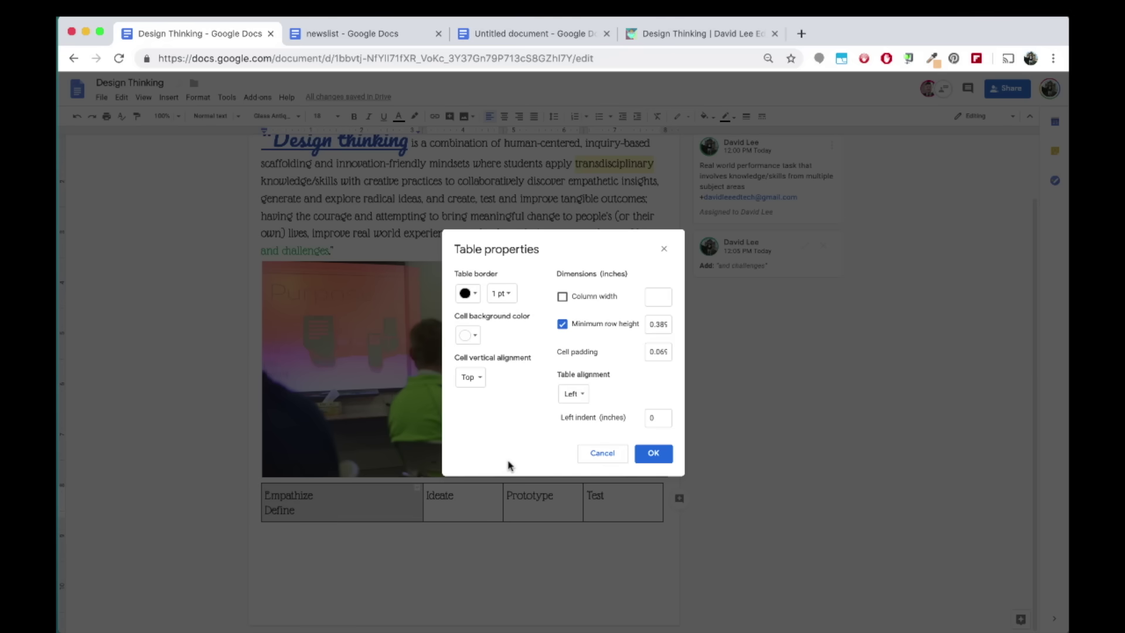
{"action": "left_click", "coordinate": [480, 293]}
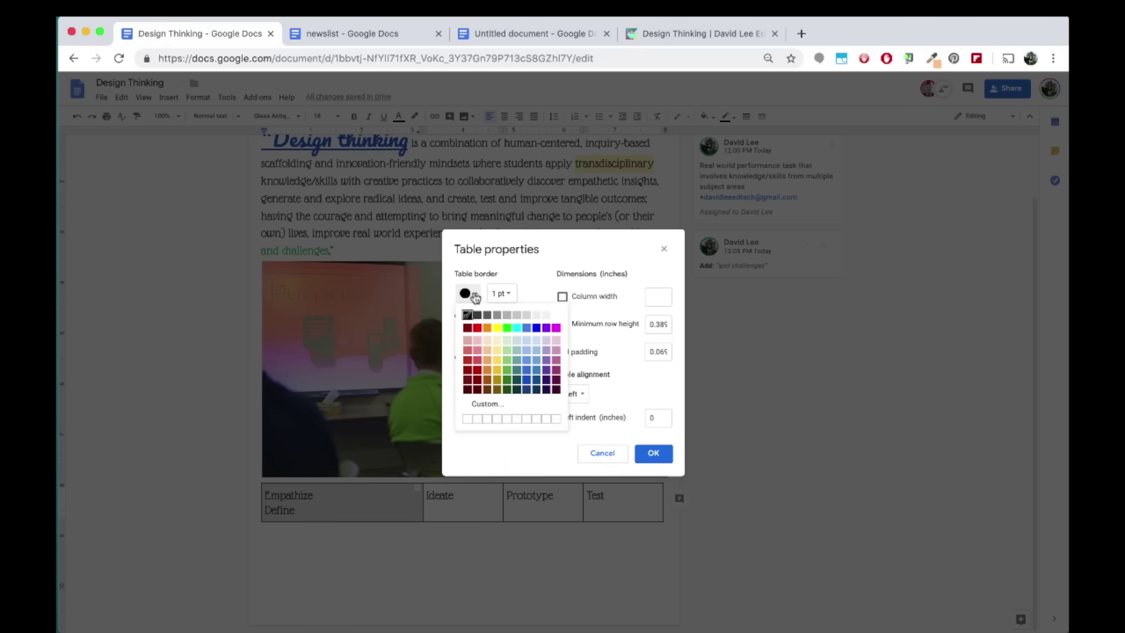
{"action": "left_click", "coordinate": [496, 315]}
{"action": "left_click", "coordinate": [472, 335]}
{"action": "left_click", "coordinate": [496, 387]}
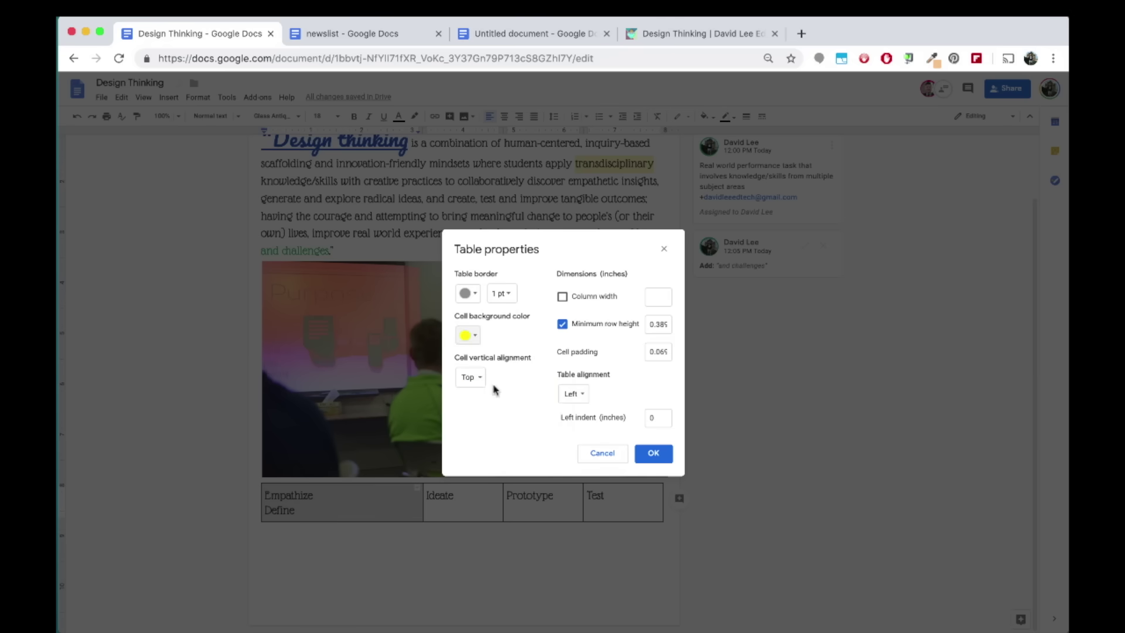
{"action": "left_click", "coordinate": [503, 540]}
{"action": "key", "text": "Return"}
{"action": "key", "text": "Return"}
{"action": "key", "text": "Return"}
{"action": "key", "text": "Return"}
{"action": "key", "text": "Return"}
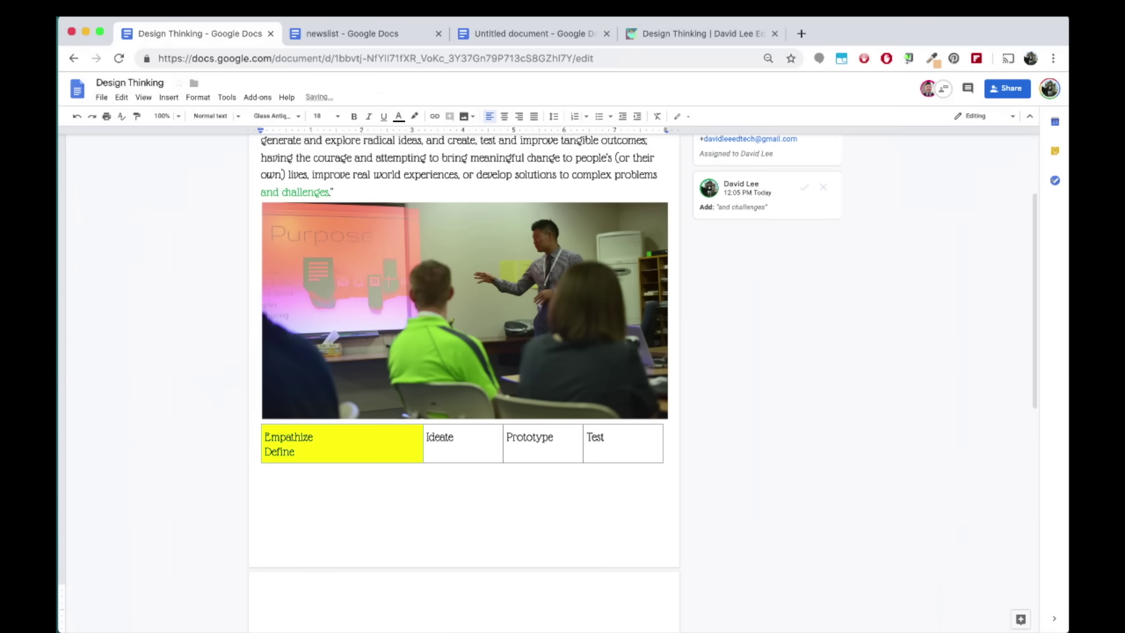
Insert a new drawing with the pasted five-stage Design Thinking diagram on the second page
{"action": "scroll", "coordinate": [503, 540], "scroll_direction": "down", "scroll_amount": 6}
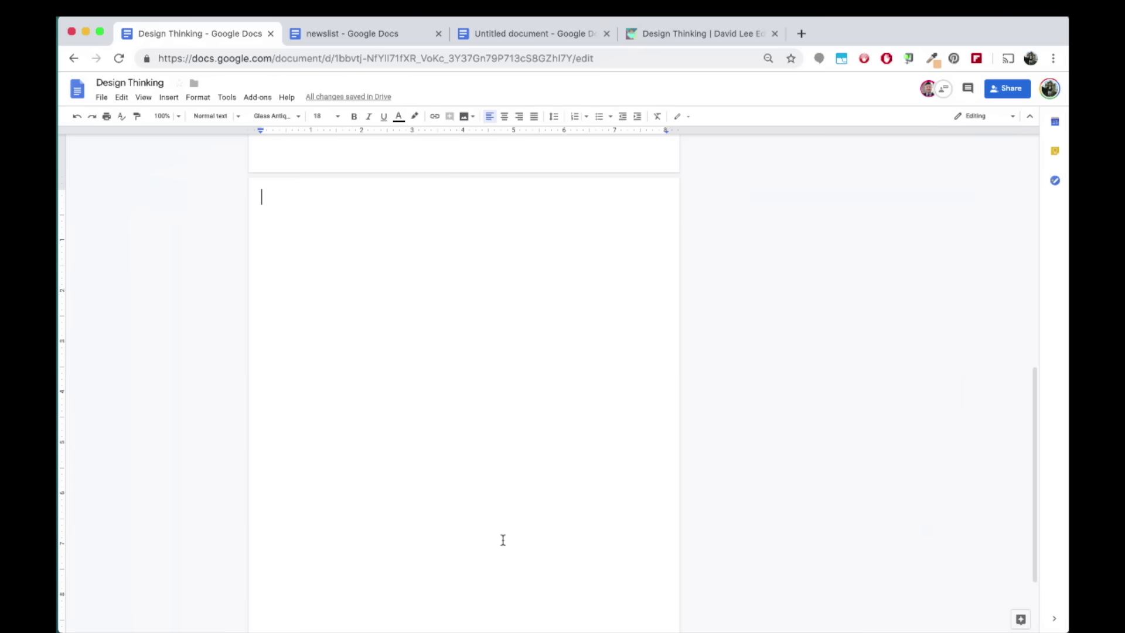
{"action": "left_click", "coordinate": [168, 98]}
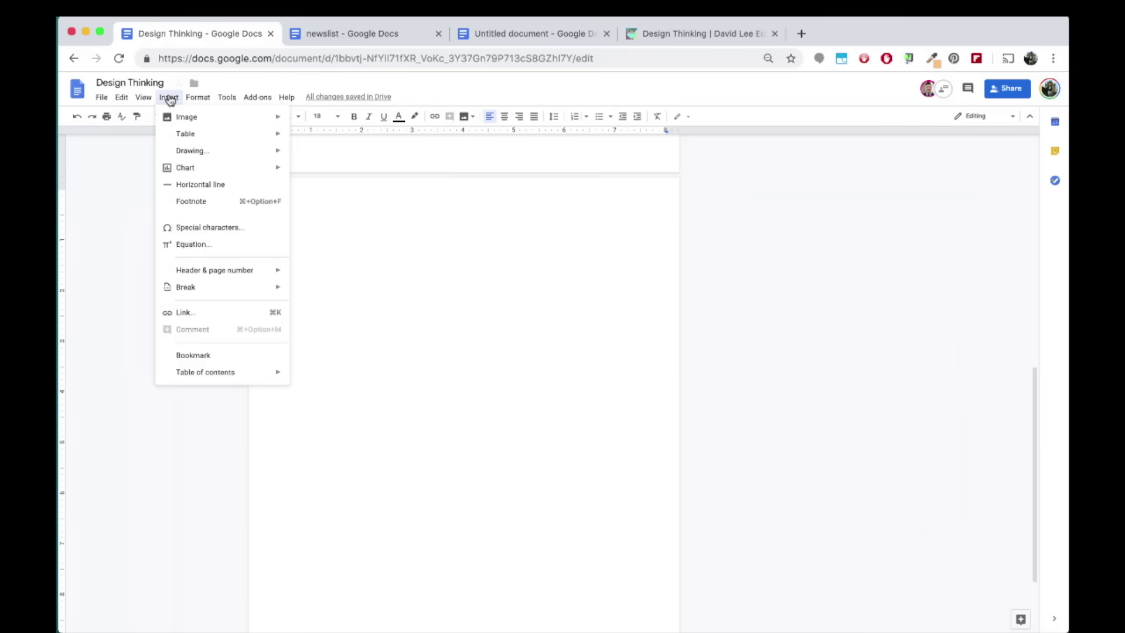
{"action": "mouse_move", "coordinate": [272, 154]}
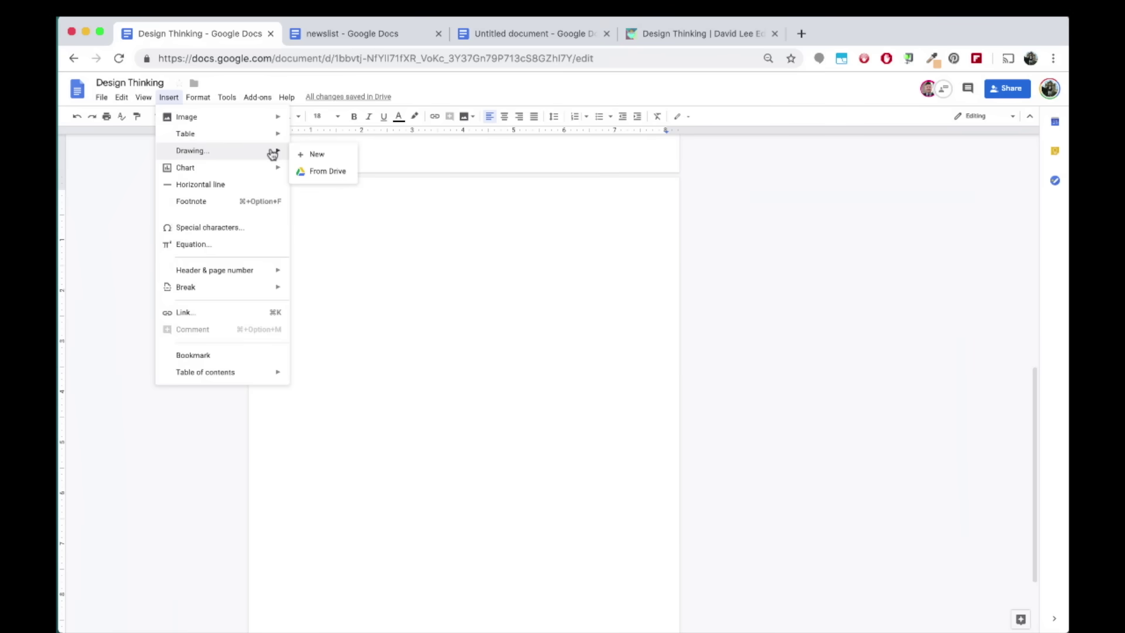
{"action": "left_click", "coordinate": [344, 155]}
{"action": "key", "text": "super+v"}
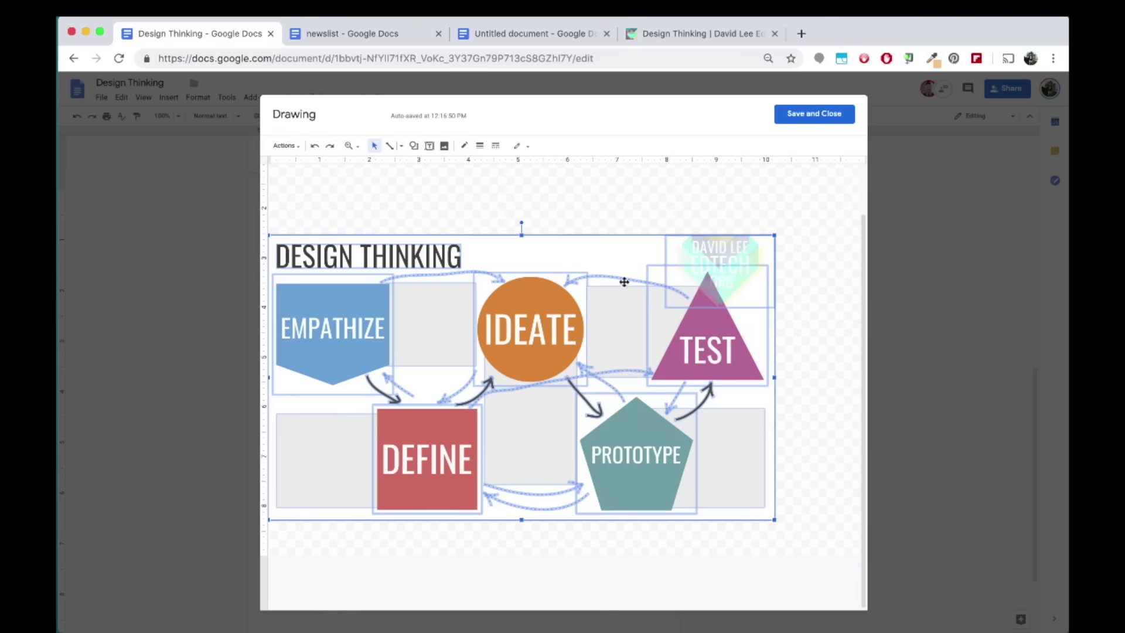
{"action": "left_click", "coordinate": [796, 118]}
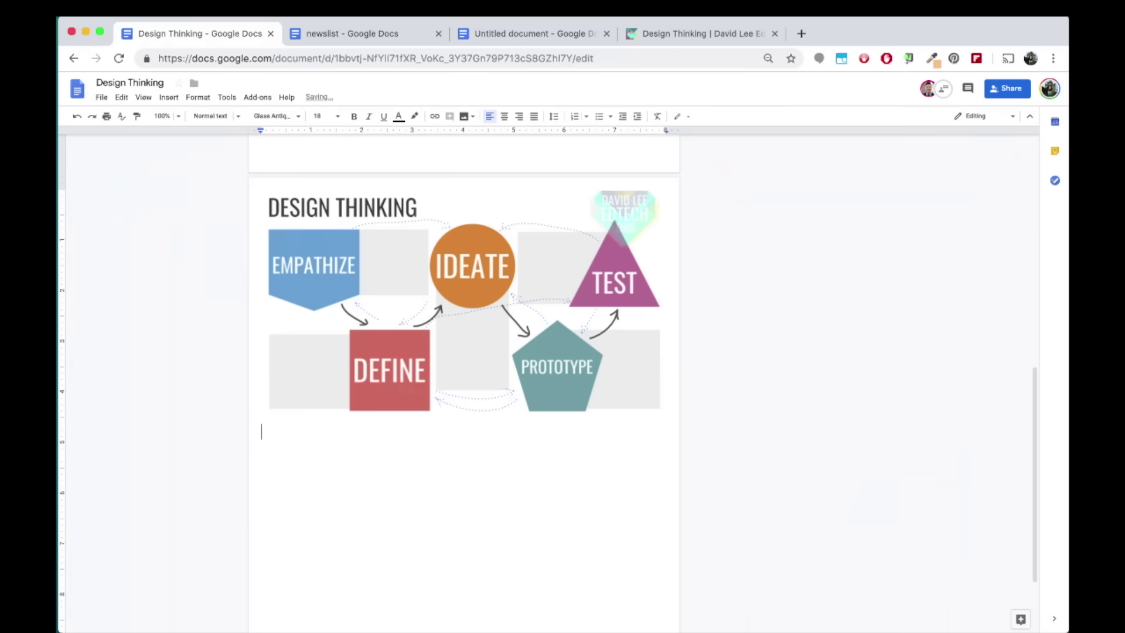
Insert a pie chart below the diagram
{"action": "left_click", "coordinate": [169, 98]}
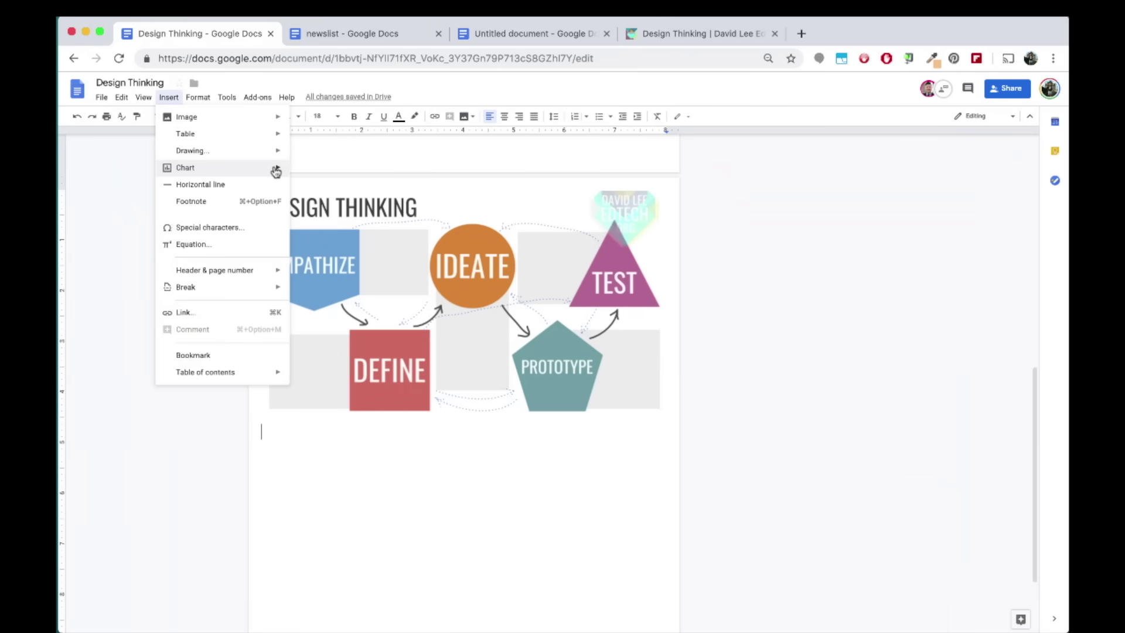
{"action": "mouse_move", "coordinate": [275, 171]}
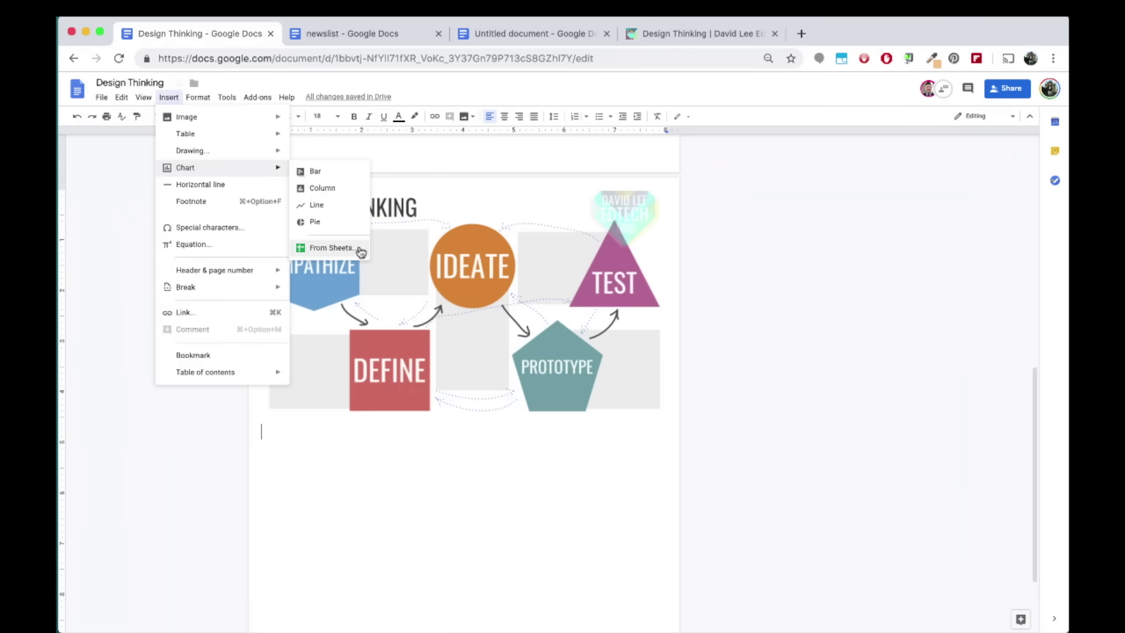
{"action": "scroll", "coordinate": [346, 235], "scroll_direction": "down", "scroll_amount": 3}
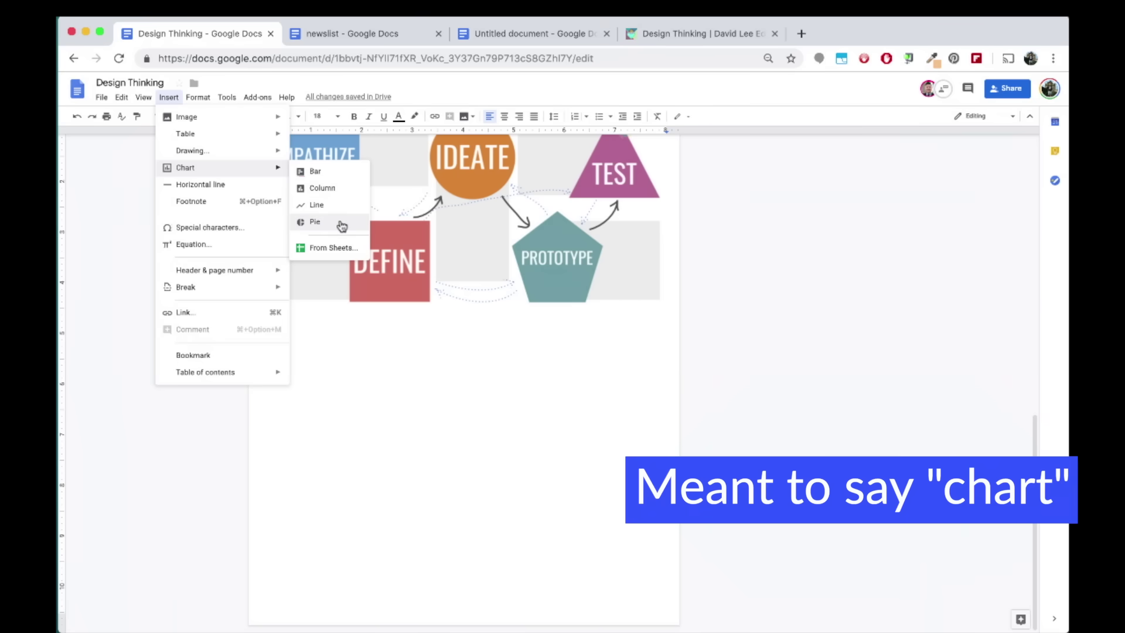
{"action": "left_click", "coordinate": [340, 224]}
Enter values 10, 2, 5 and header 'Number of times' in the linked Sheet, then update the chart
{"action": "left_click", "coordinate": [414, 442]}
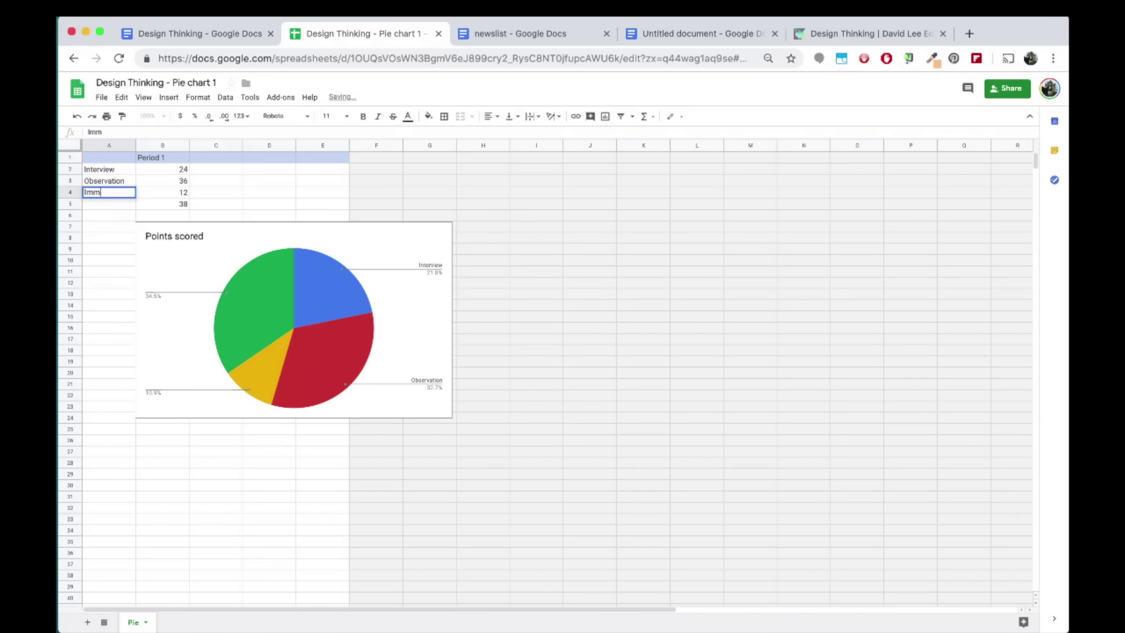
{"action": "left_click", "coordinate": [163, 168]}
{"action": "type", "text": "10 2 "}
{"action": "type", "text": "5"}
{"action": "left_click", "coordinate": [162, 157]}
{"action": "type", "text": "Number of times"}
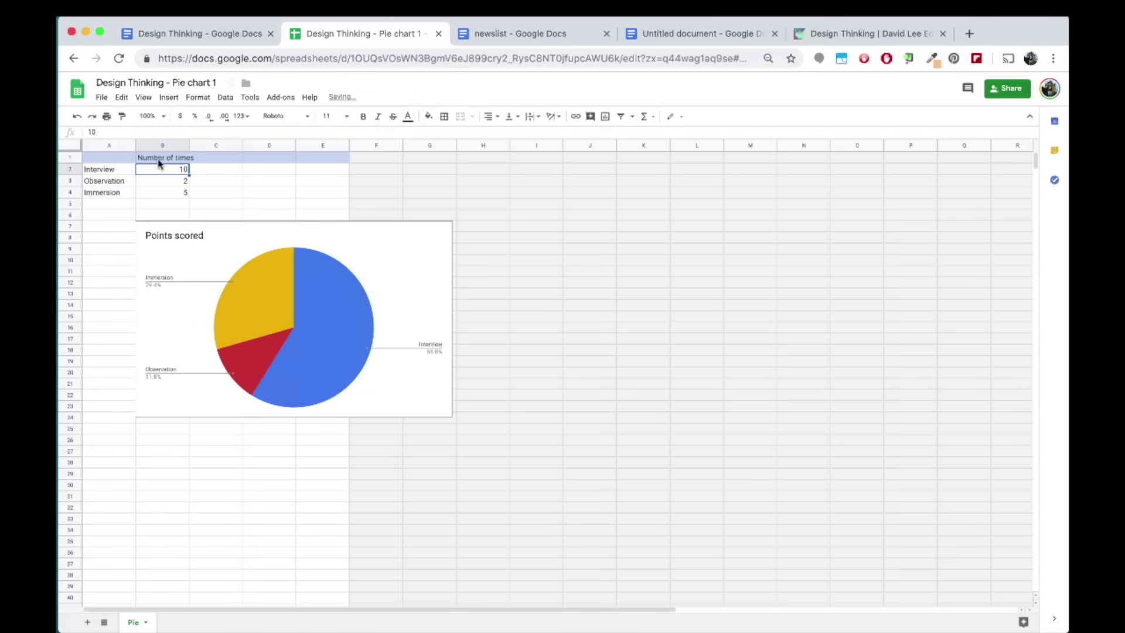
{"action": "left_click", "coordinate": [269, 181]}
{"action": "left_click", "coordinate": [221, 38]}
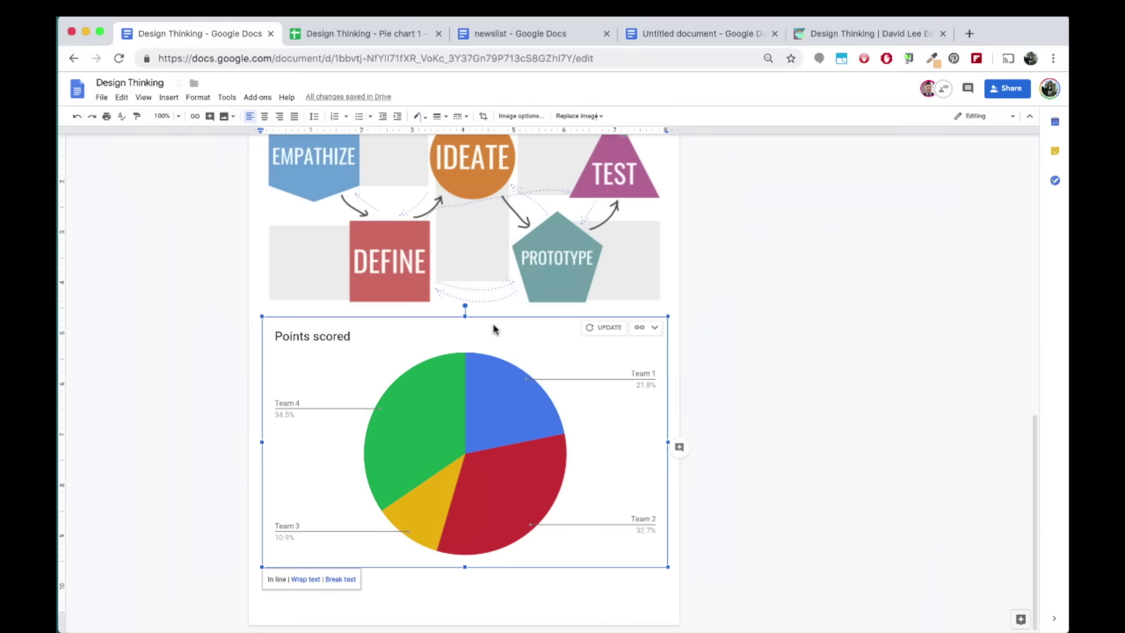
{"action": "left_click", "coordinate": [606, 332]}
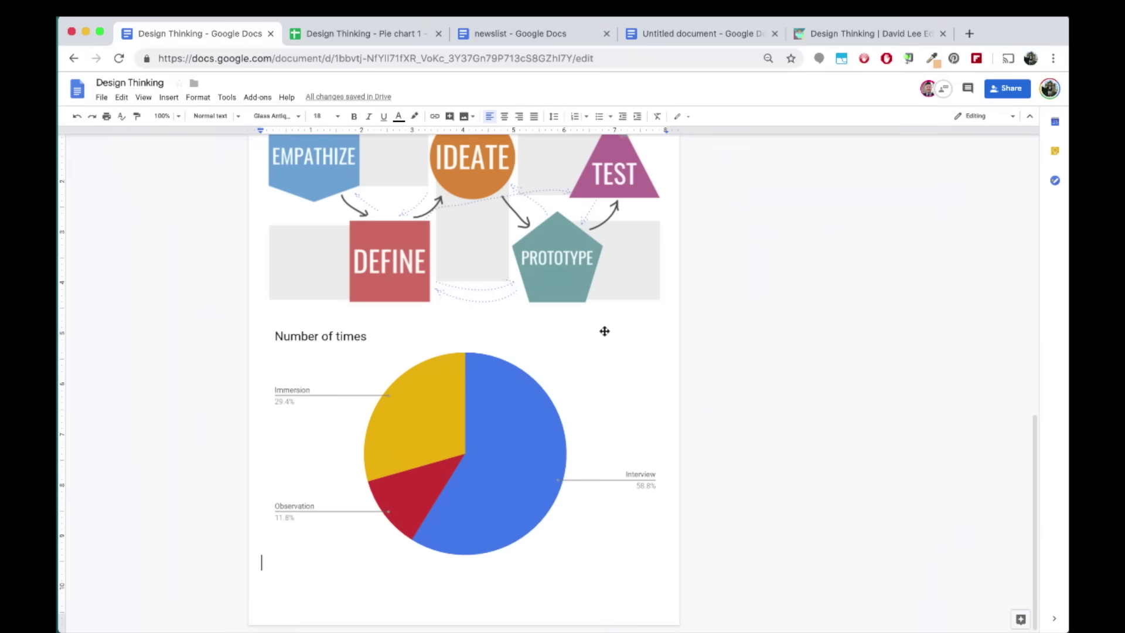
{"action": "scroll", "coordinate": [604, 331], "scroll_direction": "up", "scroll_amount": 15}
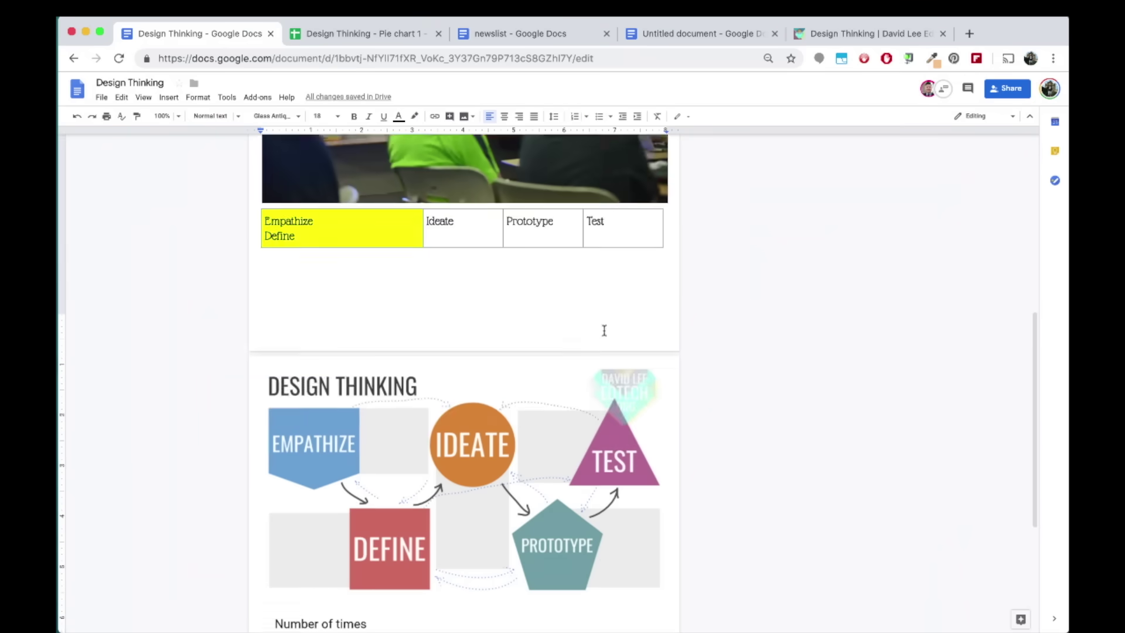
Insert a table of contents below the title
{"action": "left_click", "coordinate": [465, 194]}
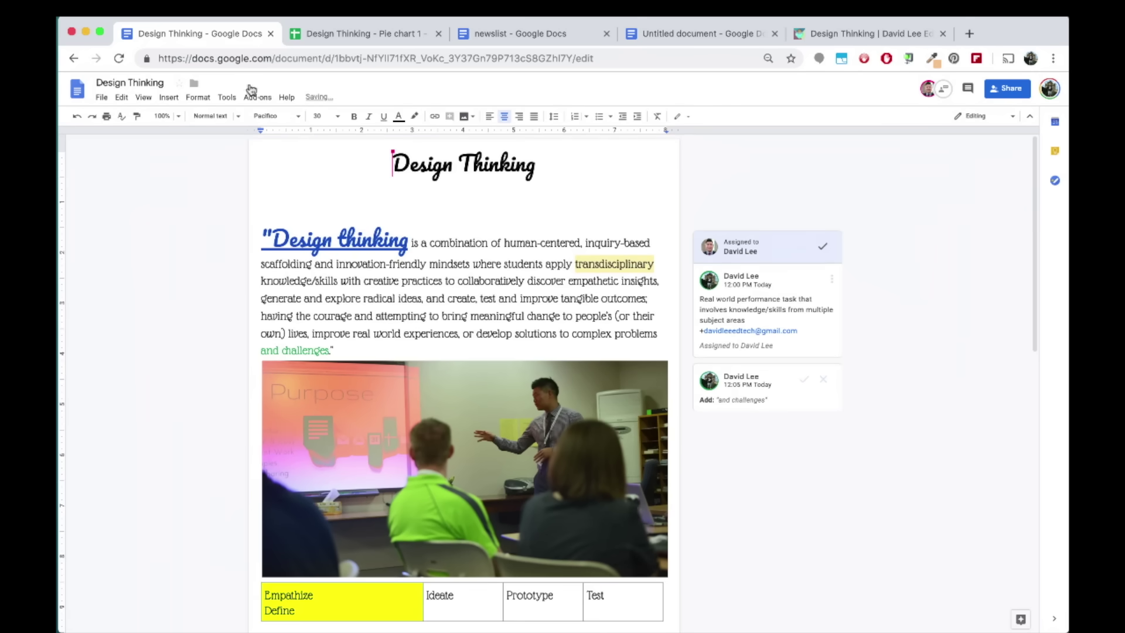
{"action": "left_click", "coordinate": [171, 98]}
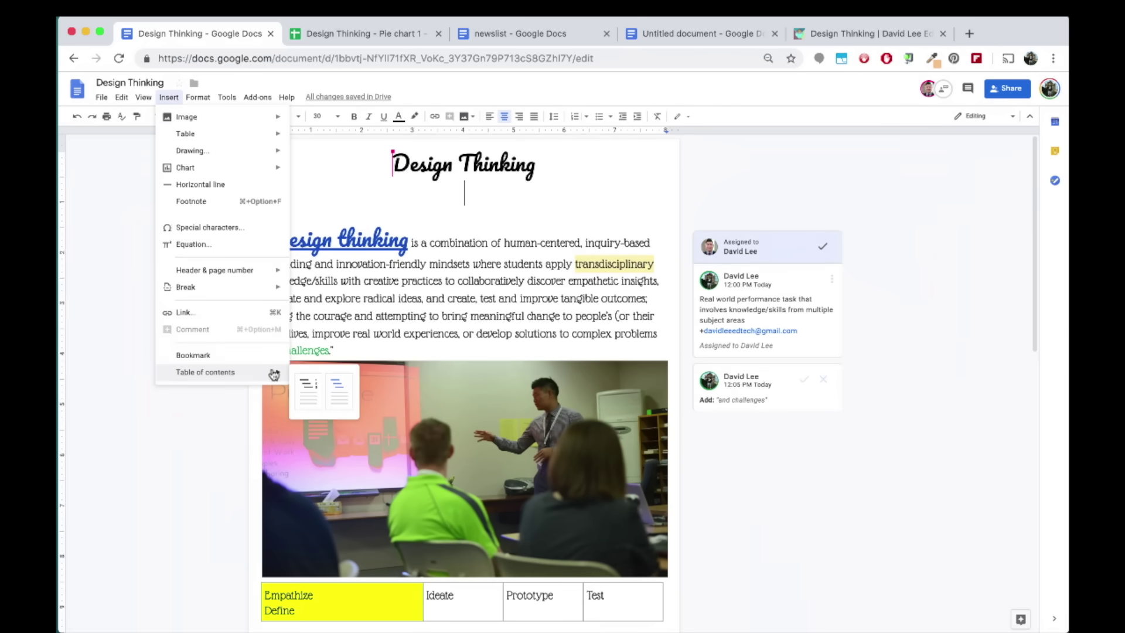
{"action": "mouse_move", "coordinate": [283, 370]}
{"action": "left_click", "coordinate": [344, 389]}
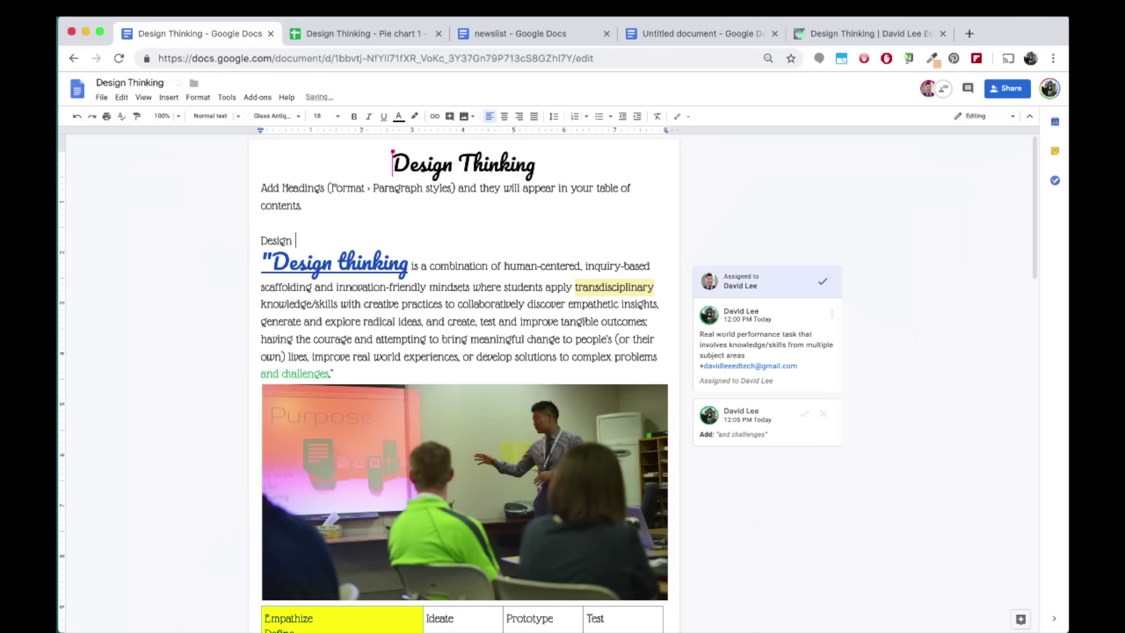
Make the 'Design Thinking' line a Heading 1
{"action": "type", "text": "Thinking"}
{"action": "triple_click", "coordinate": [242, 244]}
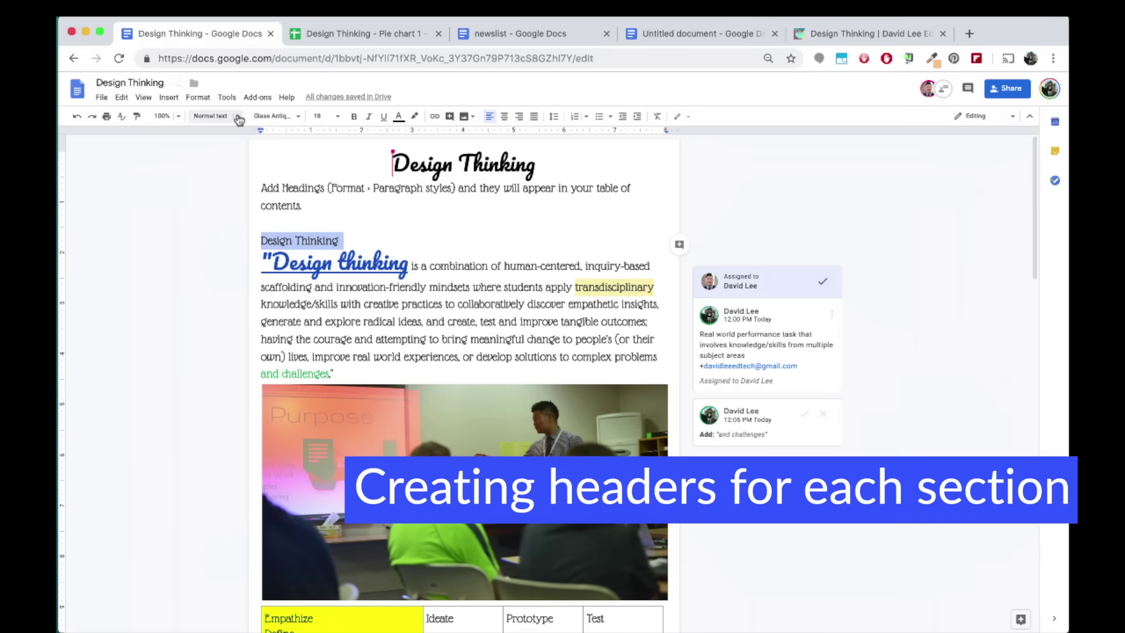
{"action": "left_click", "coordinate": [238, 116]}
{"action": "left_click", "coordinate": [245, 229]}
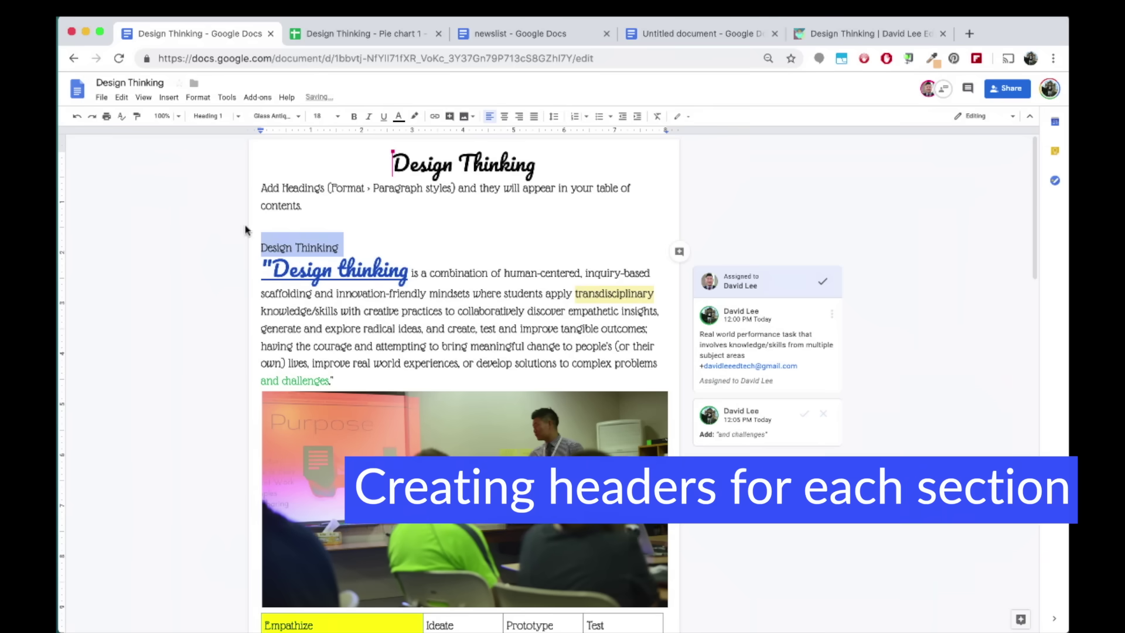
Add a 'Flow Chart' Heading 1 above the flow diagram
{"action": "scroll", "coordinate": [245, 230], "scroll_direction": "down", "scroll_amount": 7}
{"action": "left_click", "coordinate": [322, 340]}
{"action": "type", "text": "Flow Chart"}
{"action": "double_click", "coordinate": [293, 345]}
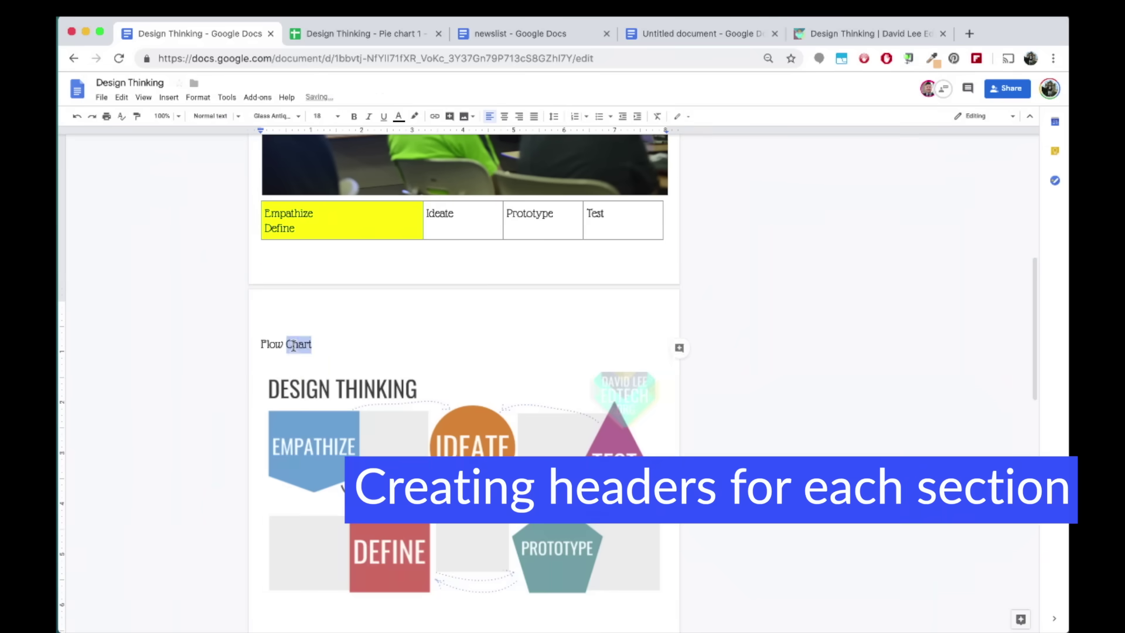
{"action": "triple_click", "coordinate": [293, 346]}
{"action": "left_click", "coordinate": [235, 116]}
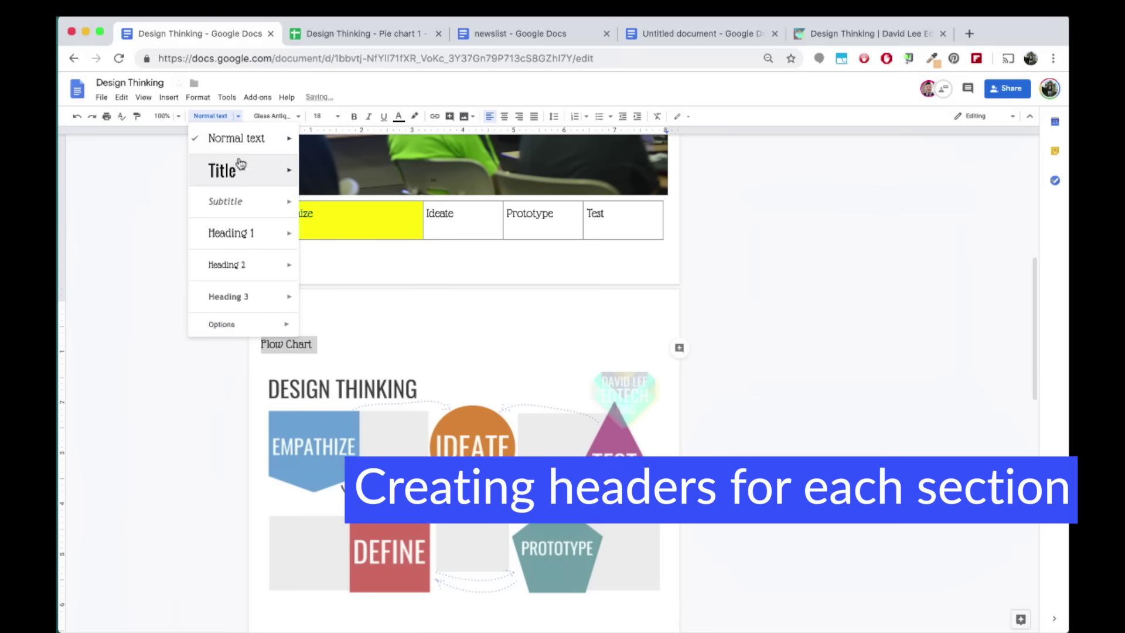
{"action": "left_click", "coordinate": [246, 233]}
Add a 'Pie Chart' Heading 1 above the pie chart
{"action": "scroll", "coordinate": [344, 351], "scroll_direction": "down", "scroll_amount": 6}
{"action": "left_click", "coordinate": [304, 356]}
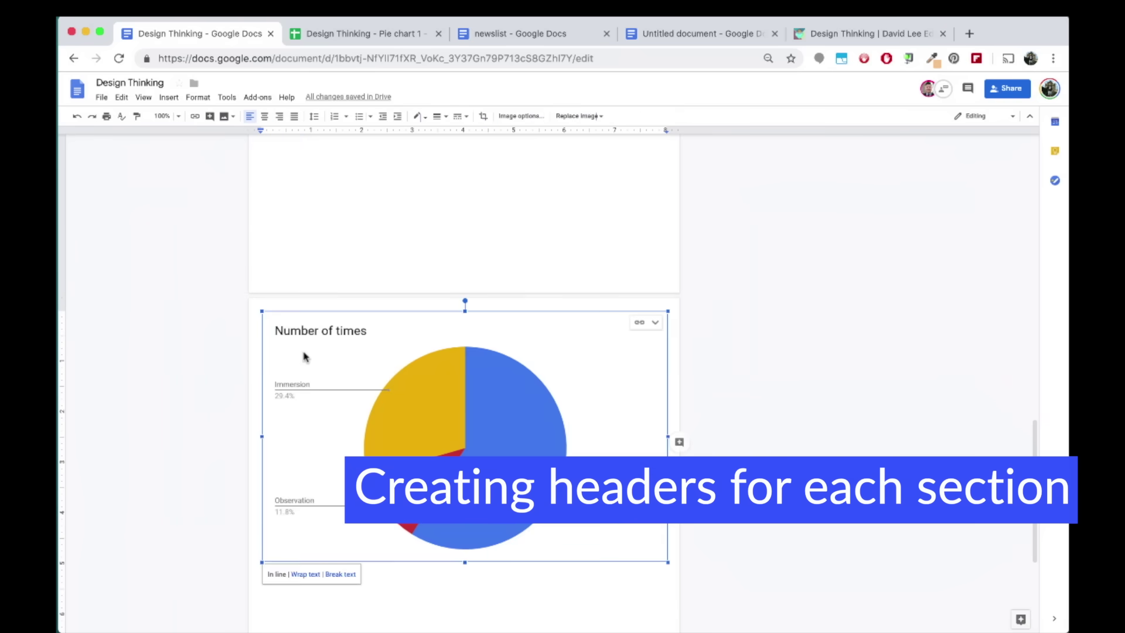
{"action": "key", "text": "Return"}
{"action": "type", "text": "Pie Chart"}
{"action": "double_click", "coordinate": [287, 374]}
{"action": "triple_click", "coordinate": [287, 373]}
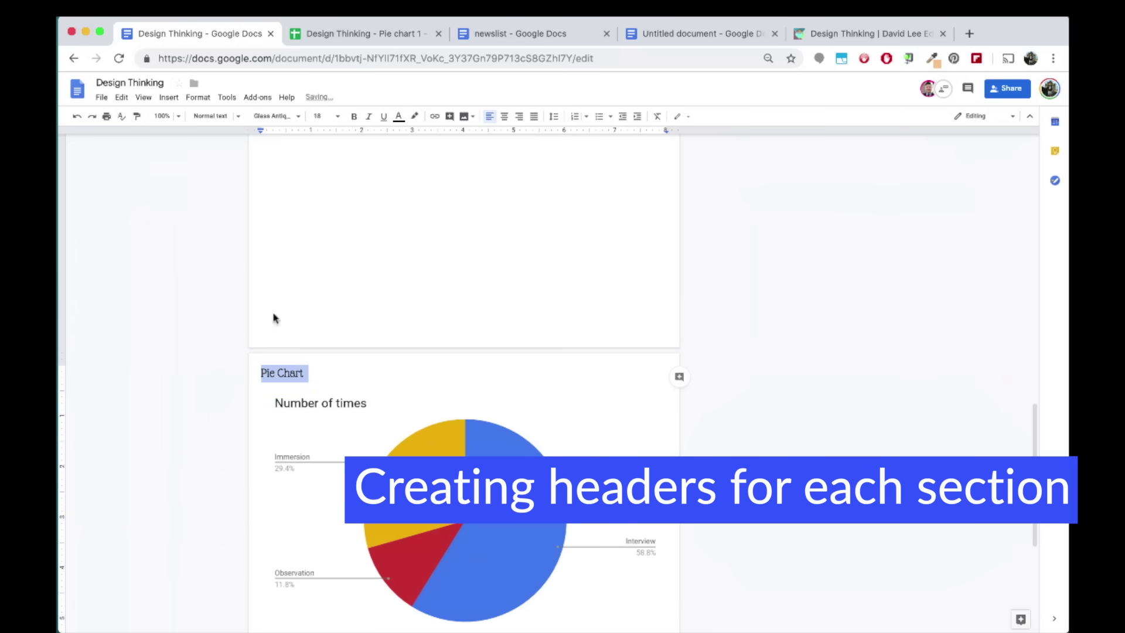
{"action": "left_click", "coordinate": [234, 116]}
{"action": "left_click", "coordinate": [260, 236]}
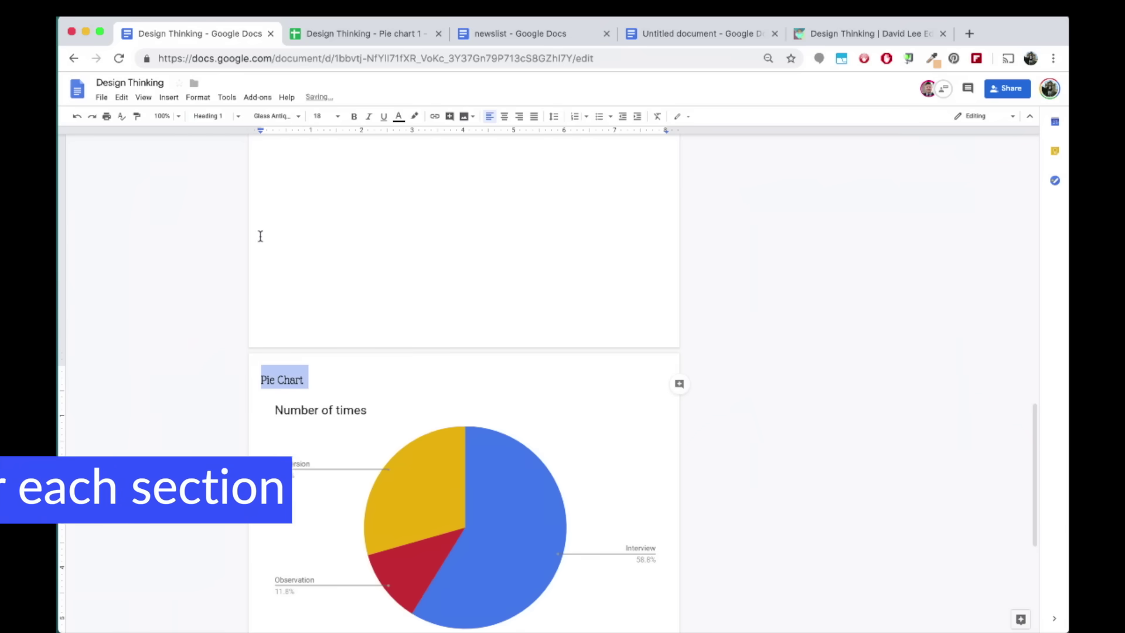
Refresh the table of contents and follow its Pie Chart link
{"action": "scroll", "coordinate": [354, 364], "scroll_direction": "up", "scroll_amount": 15}
{"action": "left_click", "coordinate": [383, 198]}
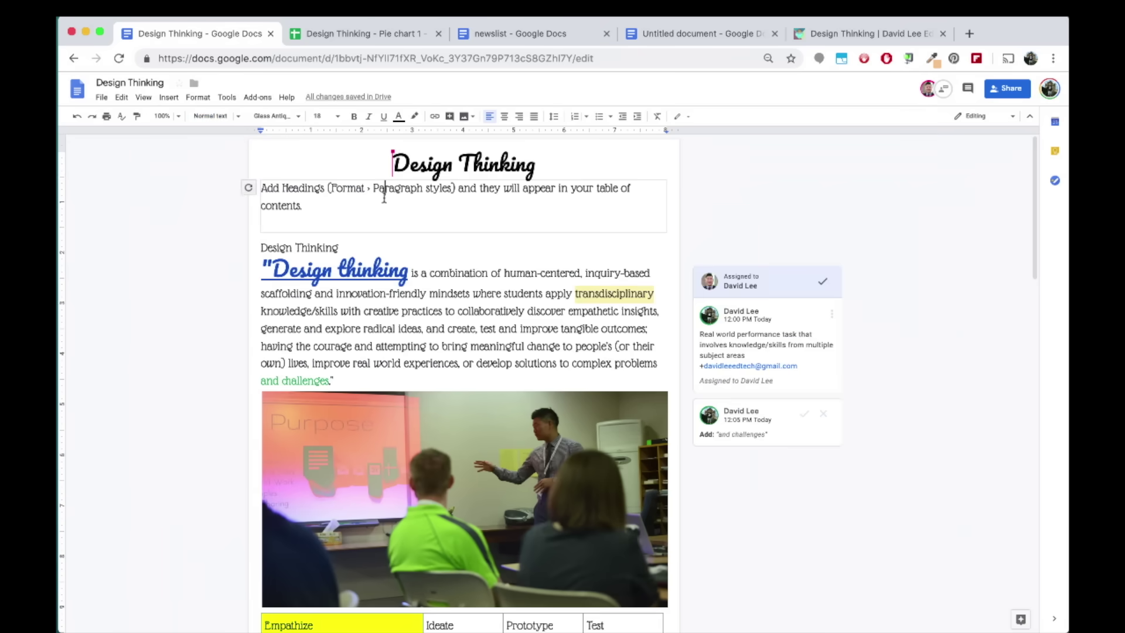
{"action": "left_click", "coordinate": [249, 188]}
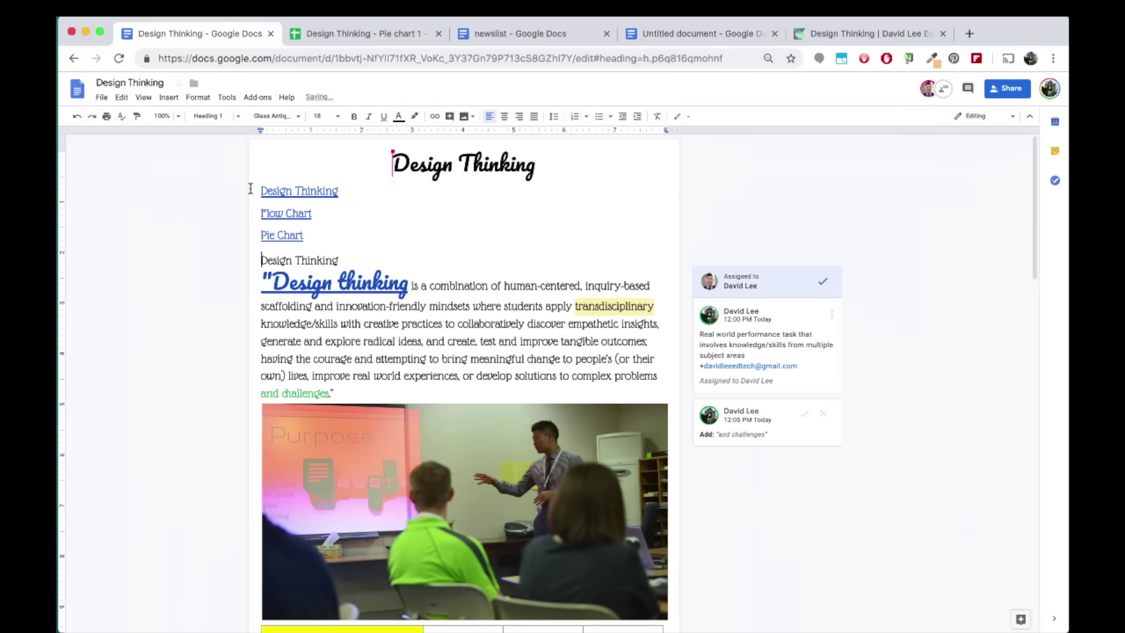
{"action": "left_click", "coordinate": [285, 236]}
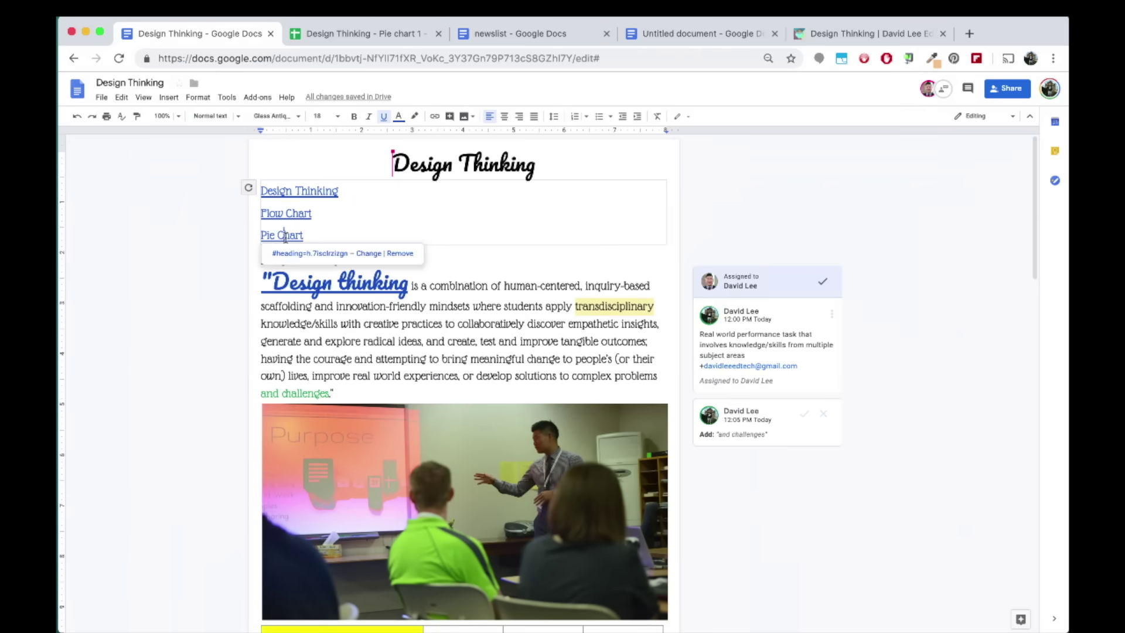
{"action": "left_click", "coordinate": [335, 253]}
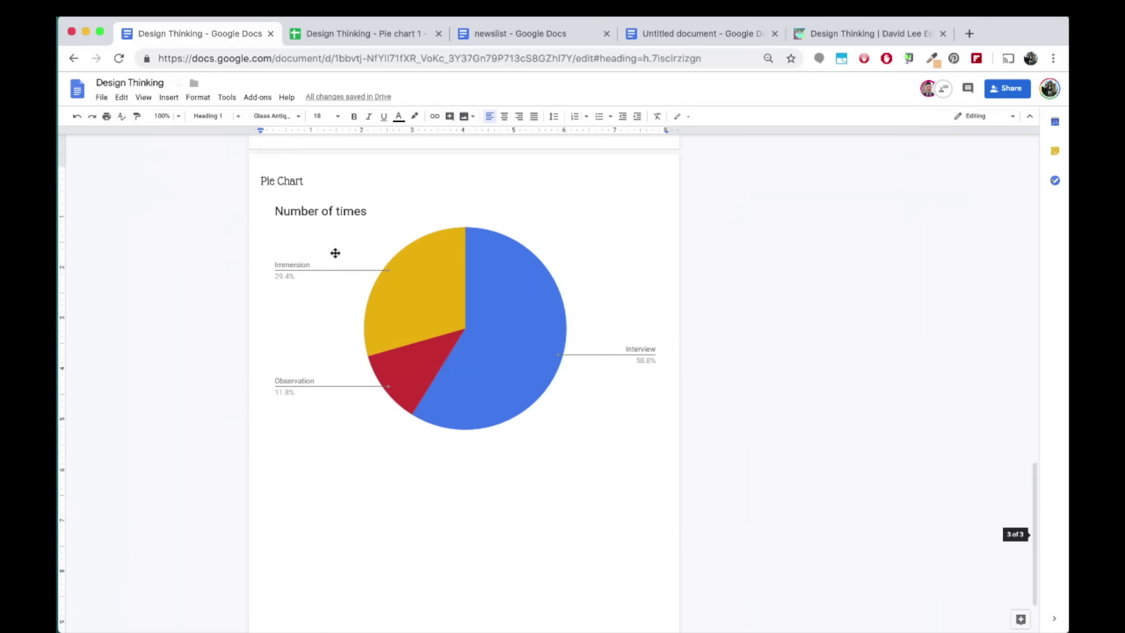
Type a right-aligned 'Back to the top' line below the pie chart
{"action": "left_click", "coordinate": [347, 464]}
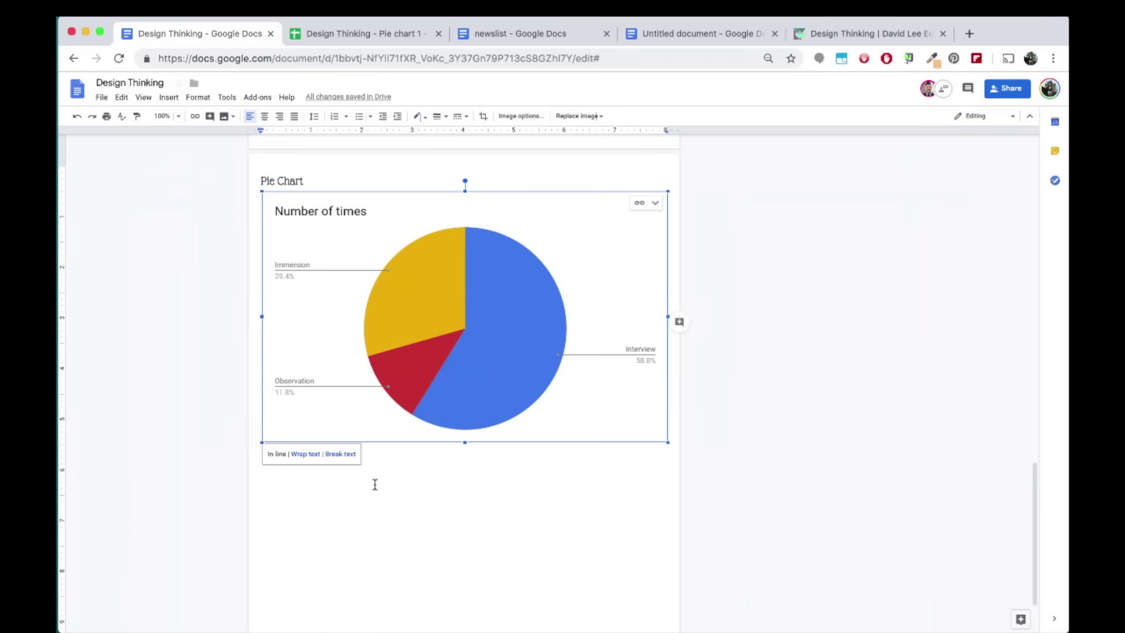
{"action": "left_click", "coordinate": [261, 454]}
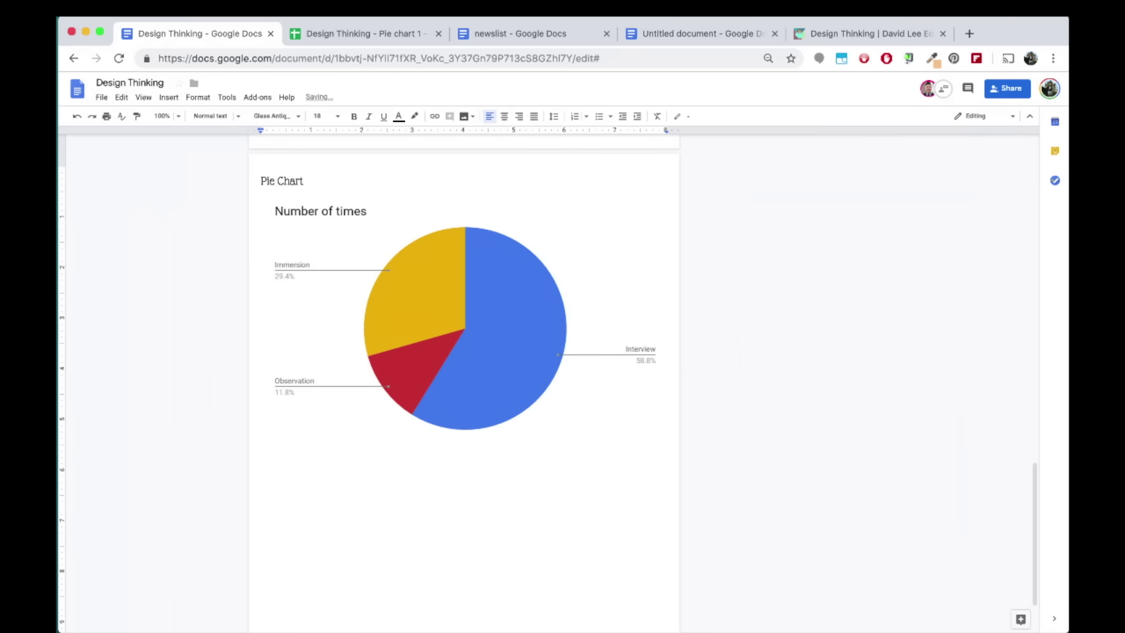
{"action": "left_click", "coordinate": [519, 116]}
{"action": "type", "text": "Back to the top"}
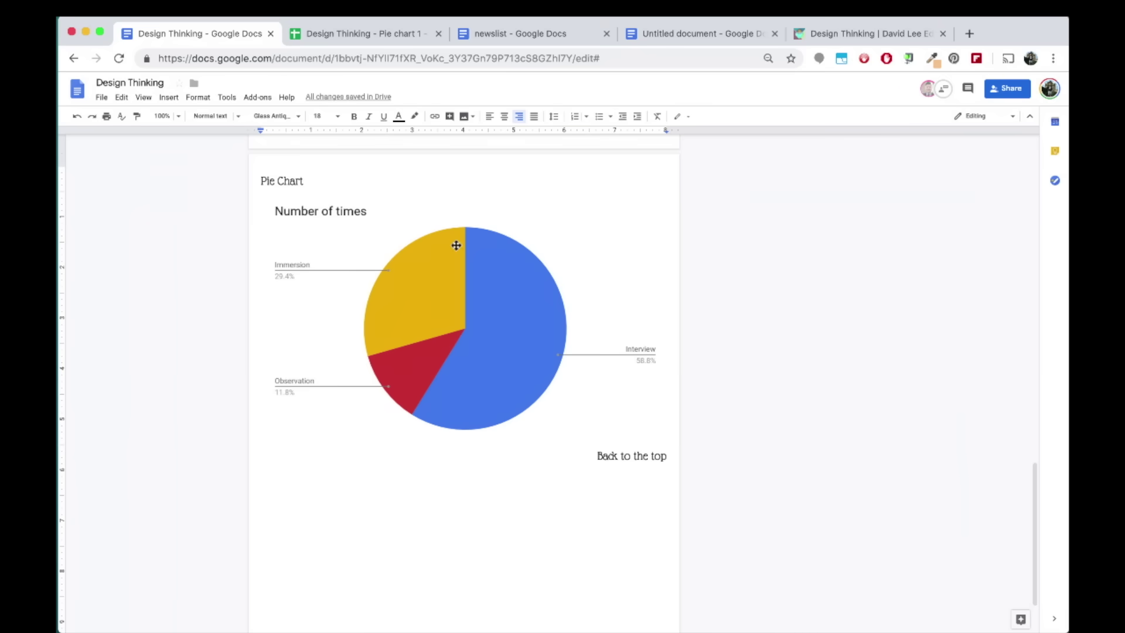
Add a bookmark at the start of the Design Thinking title
{"action": "scroll", "coordinate": [457, 243], "scroll_direction": "up", "scroll_amount": 15}
{"action": "left_click", "coordinate": [365, 163]}
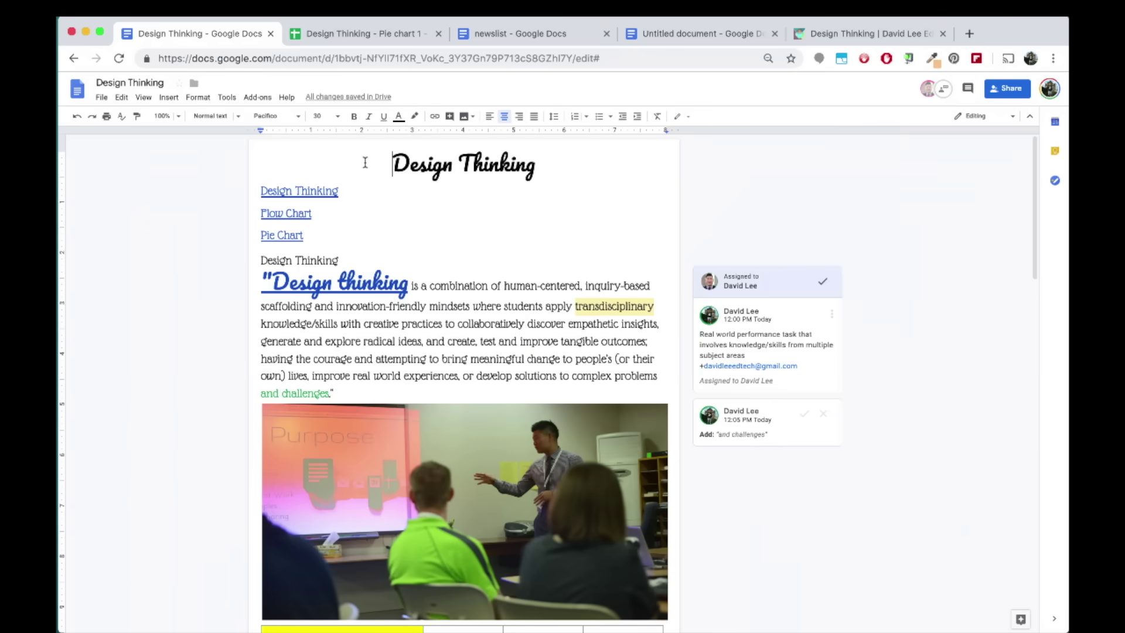
{"action": "left_click", "coordinate": [178, 98]}
{"action": "left_click", "coordinate": [229, 357]}
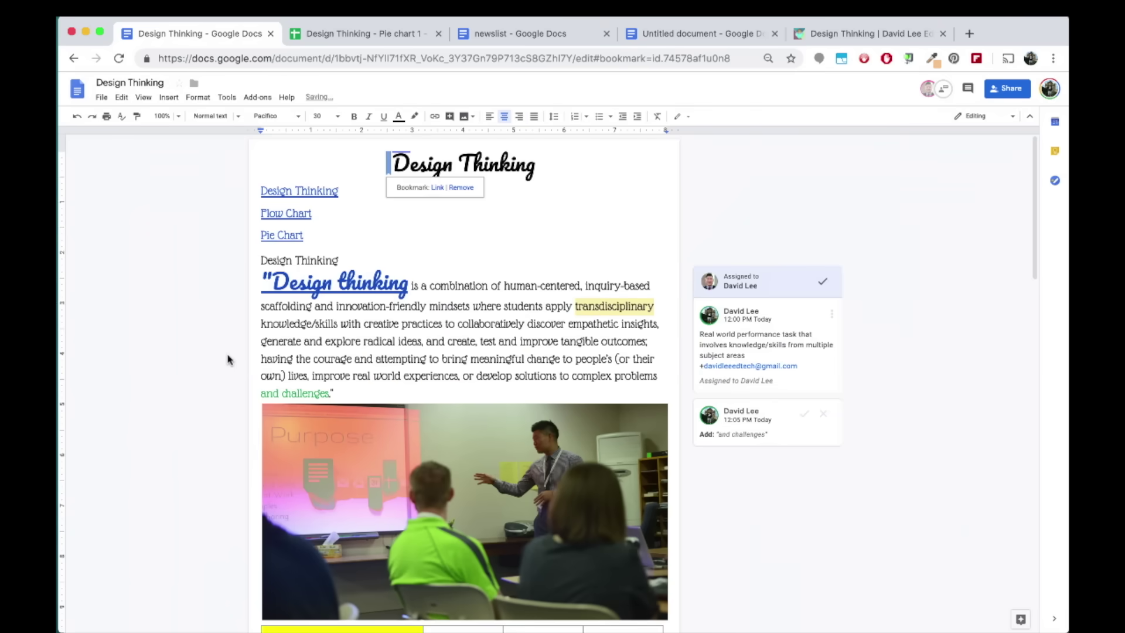
Link 'Back to the top' to the Design Thinking bookmark and test the jump
{"action": "scroll", "coordinate": [228, 360], "scroll_direction": "down", "scroll_amount": 15}
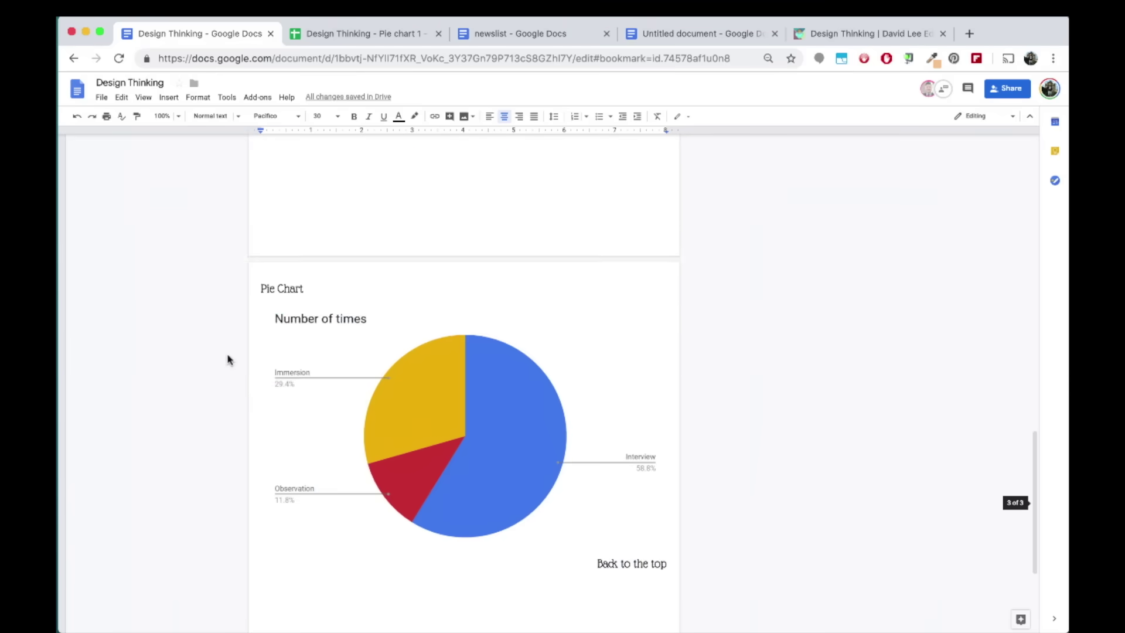
{"action": "triple_click", "coordinate": [585, 380]}
{"action": "left_click", "coordinate": [435, 116]}
{"action": "left_click", "coordinate": [533, 451]}
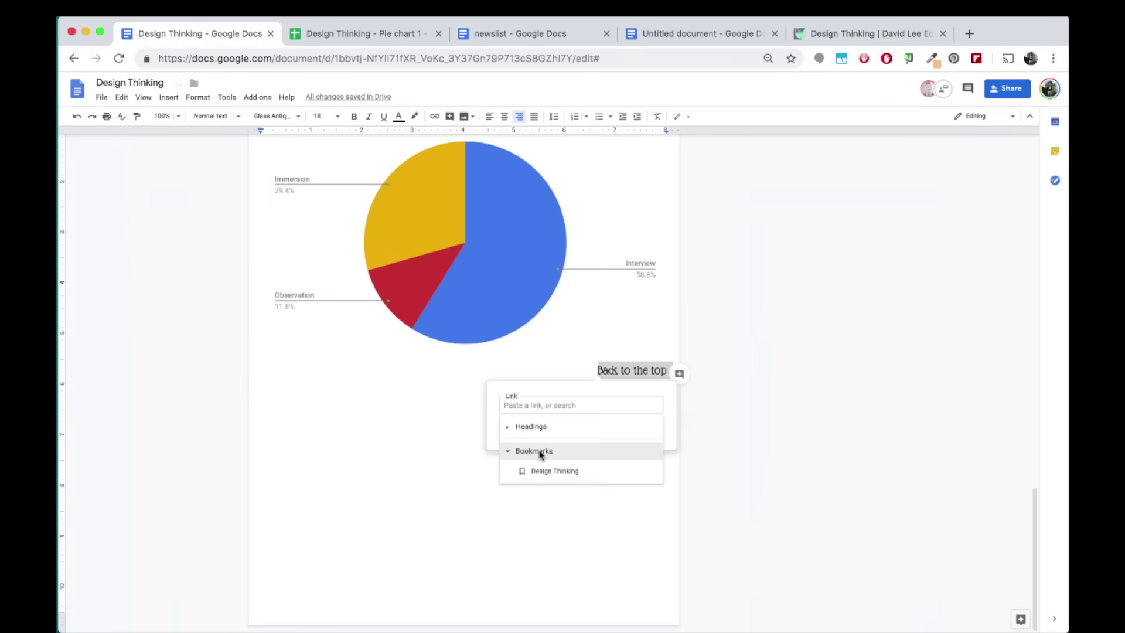
{"action": "left_click", "coordinate": [571, 471]}
{"action": "left_click", "coordinate": [636, 429]}
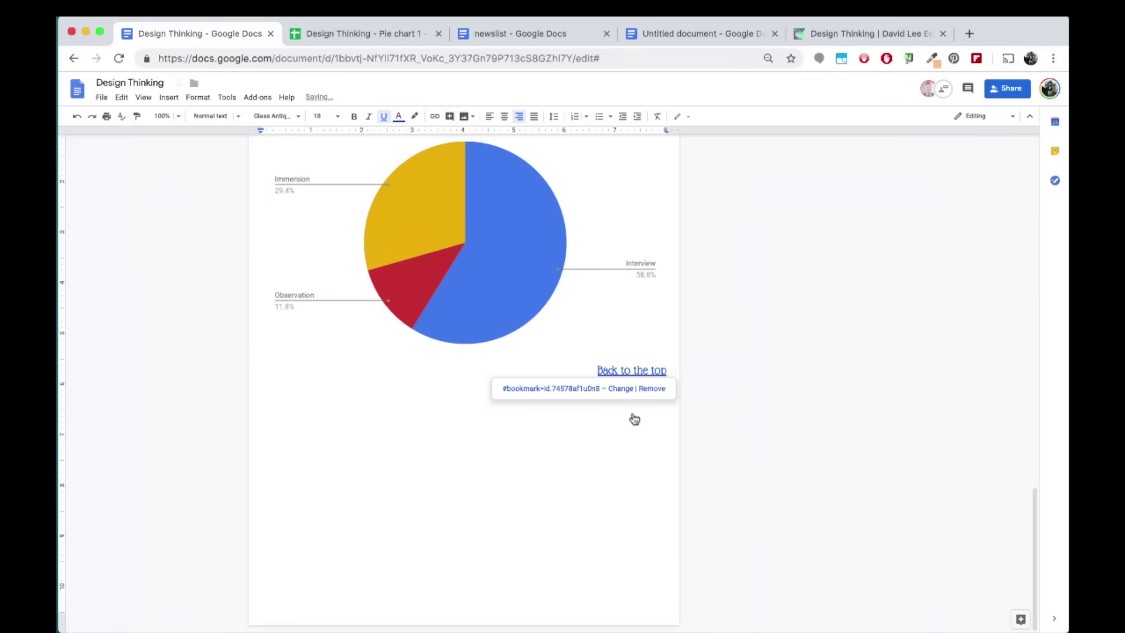
{"action": "left_click", "coordinate": [580, 390]}
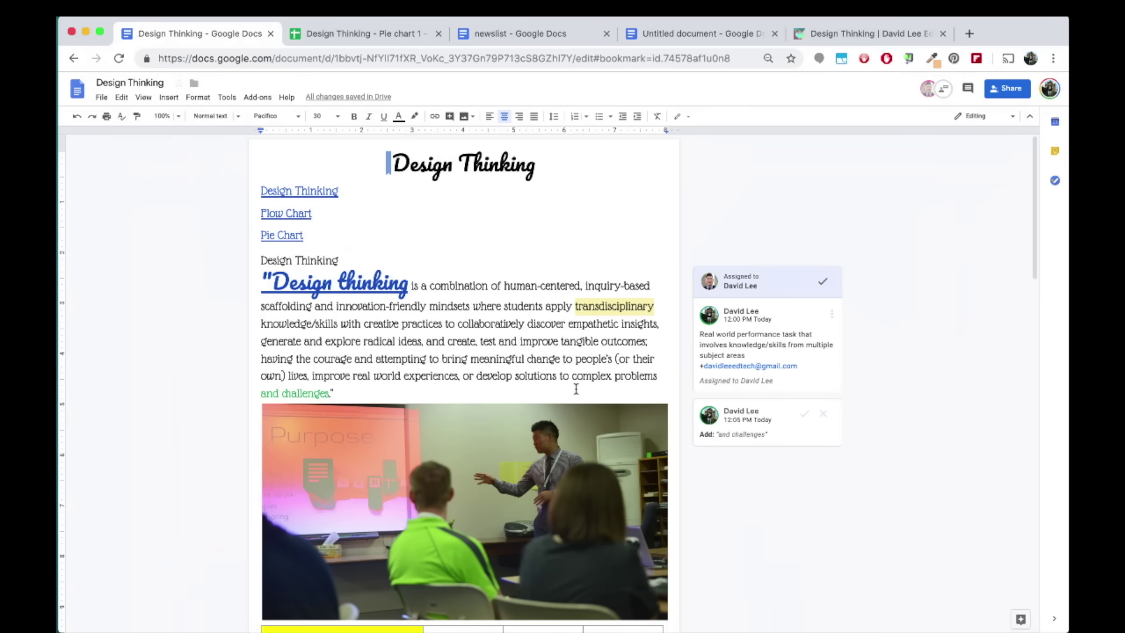
Search Explore for 'design thinking' and open the 5 Stages in the Design Thinking Process article
{"action": "left_click", "coordinate": [227, 97]}
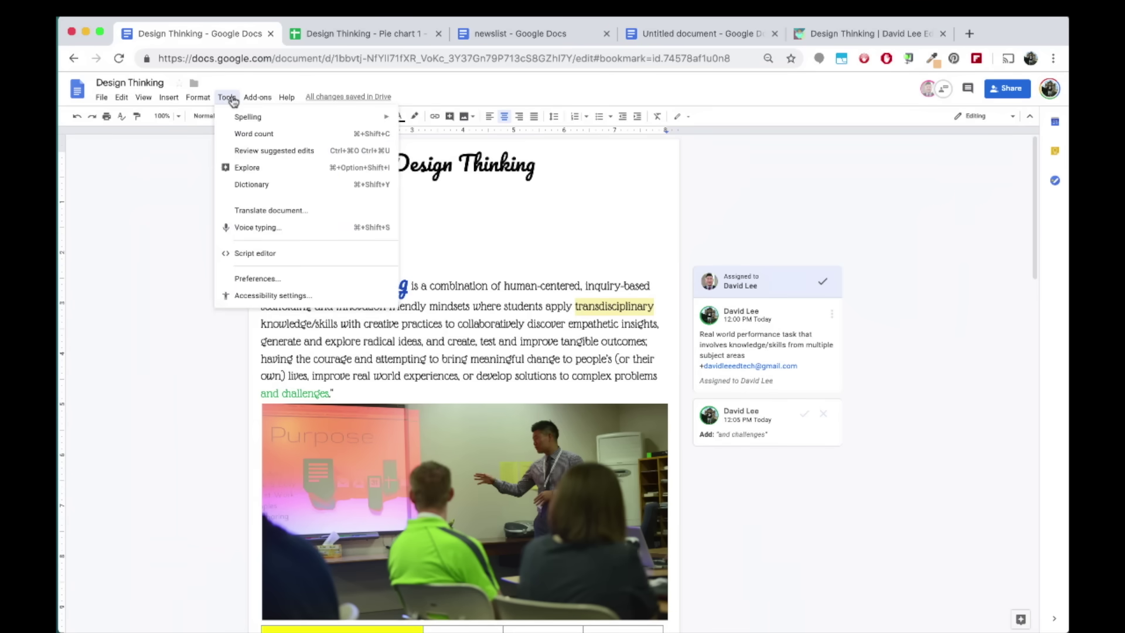
{"action": "left_click", "coordinate": [293, 171]}
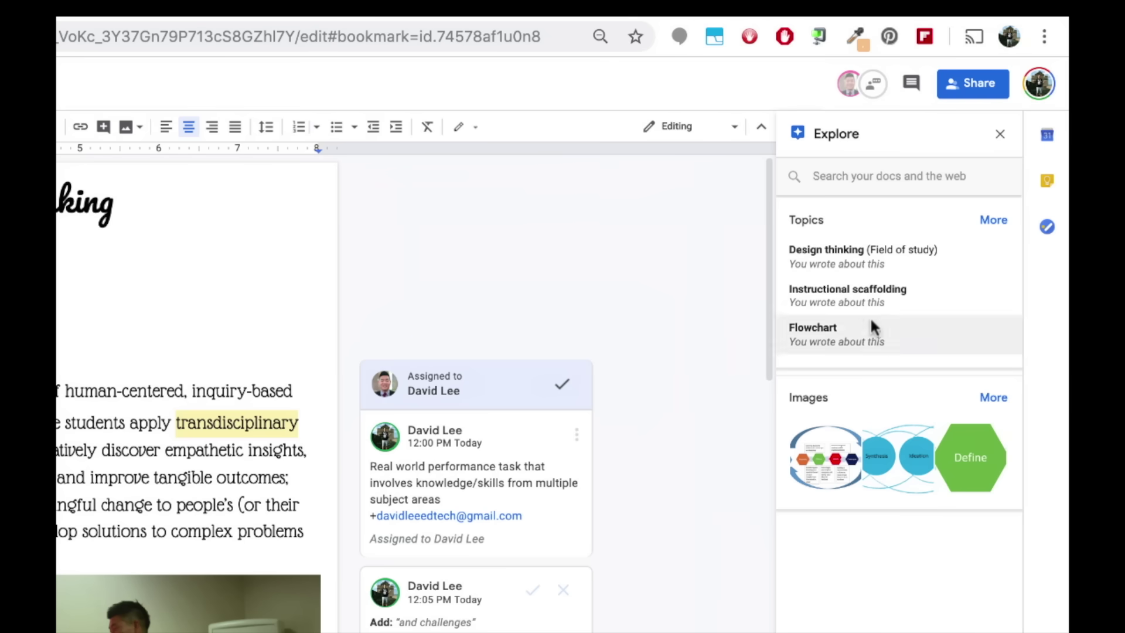
{"action": "mouse_move", "coordinate": [960, 477]}
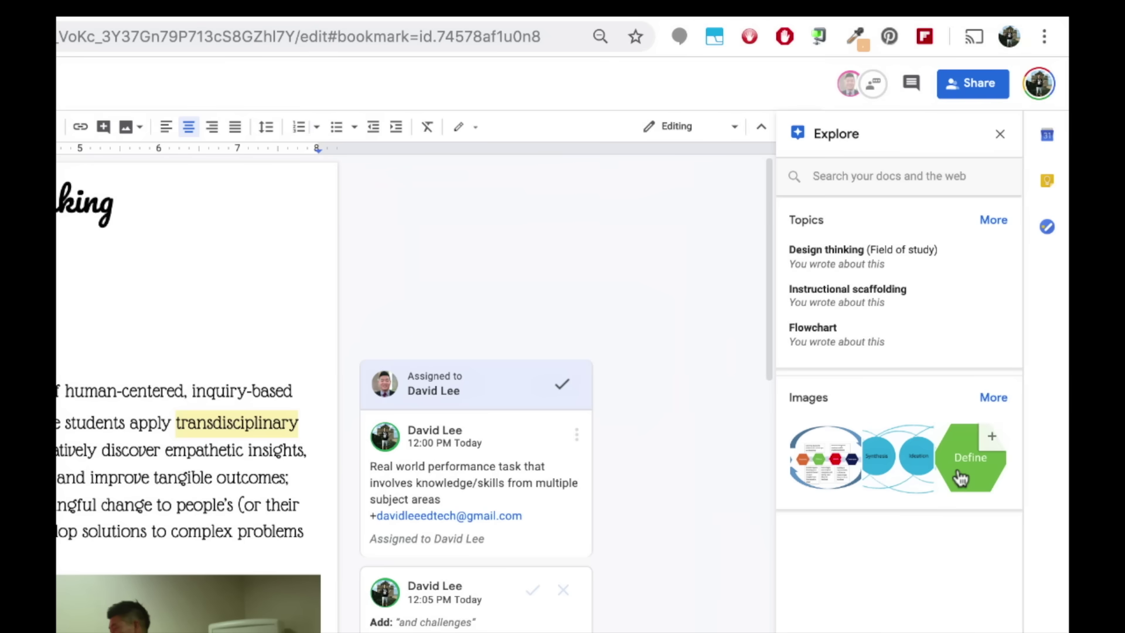
{"action": "left_click", "coordinate": [902, 174]}
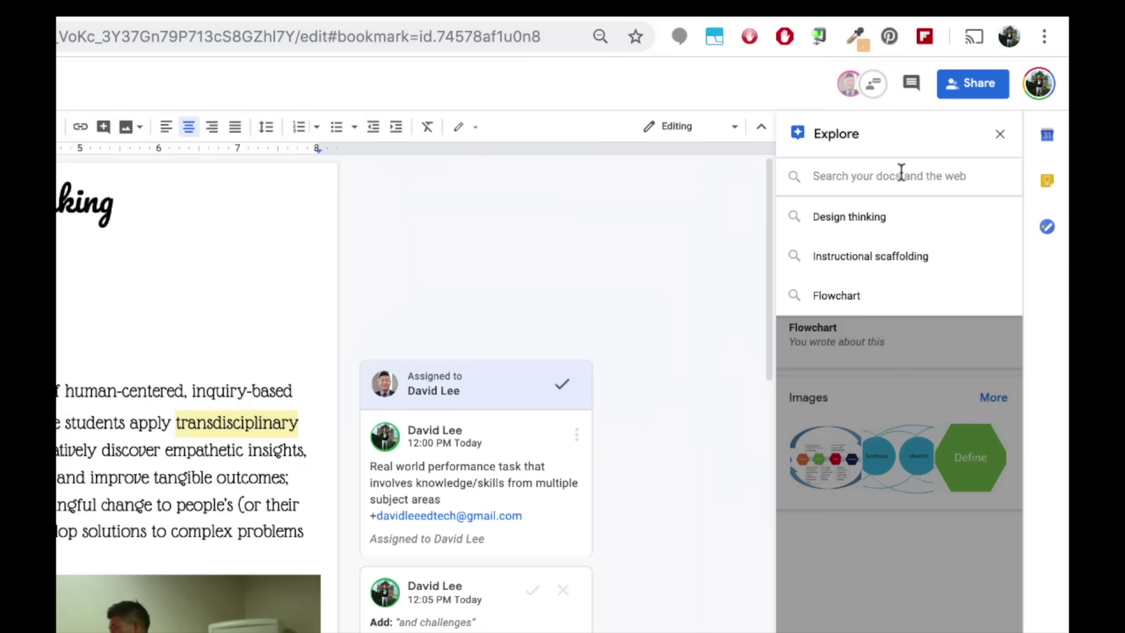
{"action": "type", "text": "design thinking"}
{"action": "key", "text": "Return"}
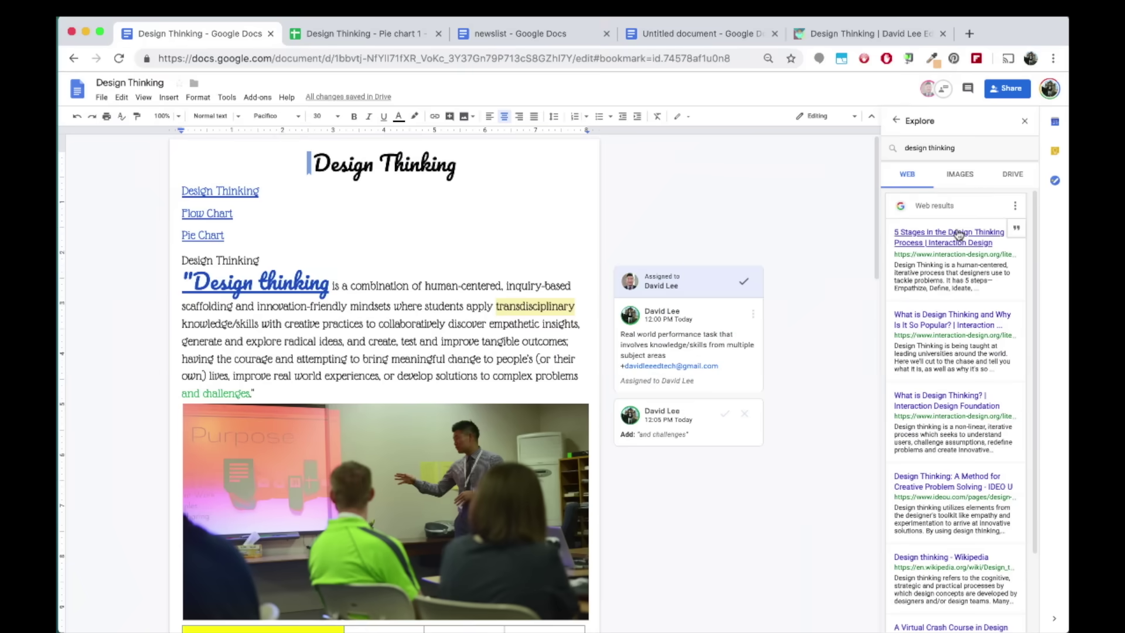
{"action": "left_click", "coordinate": [958, 235]}
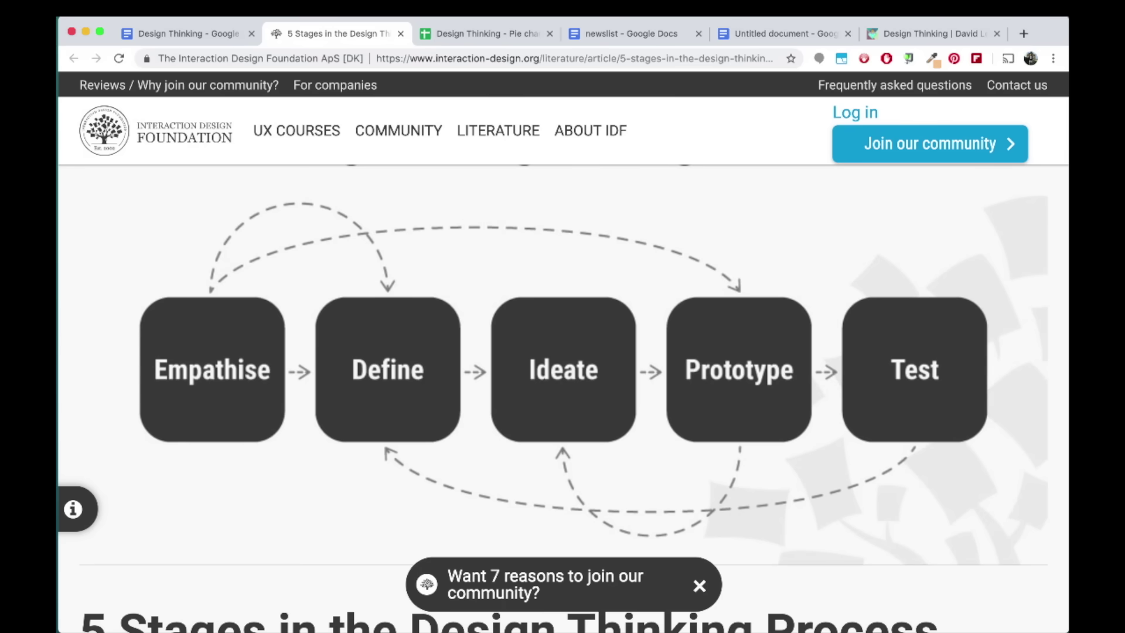
Back in the document, add 'Design thinking is a methodology that is used to tackle ambiguous problems.' under the intro
{"action": "left_click", "coordinate": [229, 33]}
{"action": "left_click", "coordinate": [255, 393]}
{"action": "key", "text": "Return"}
{"action": "type", "text": "Design thinking is a methodology that is used to tackle ambiguous problems."}
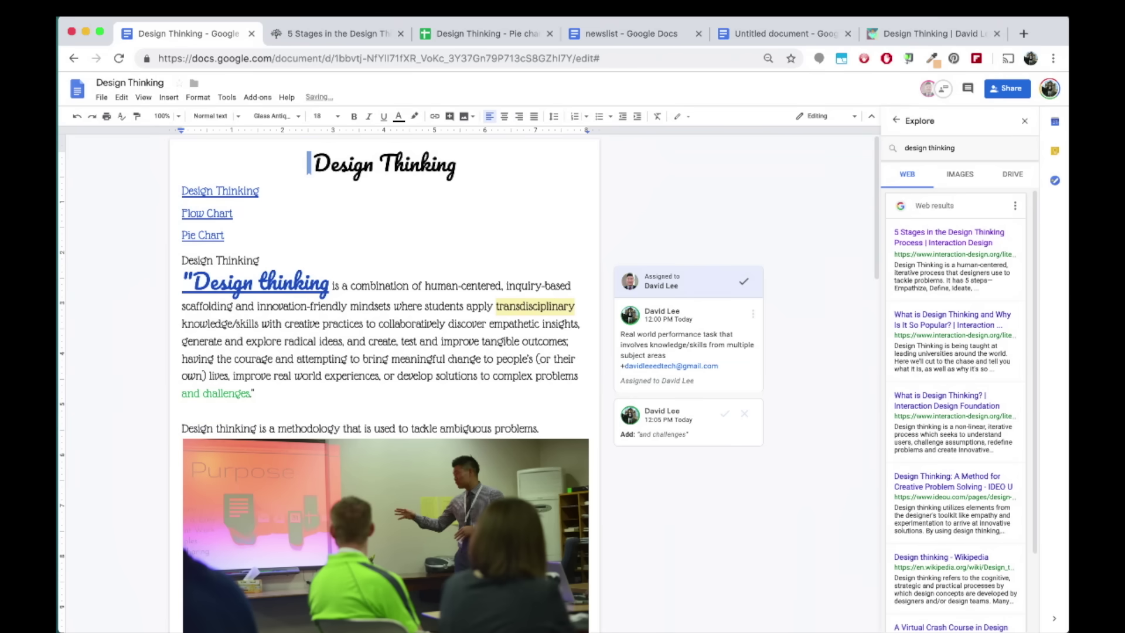
Cite the 5 Stages in the Design Thinking Process article as a footnote on the sentence
{"action": "mouse_move", "coordinate": [1017, 229]}
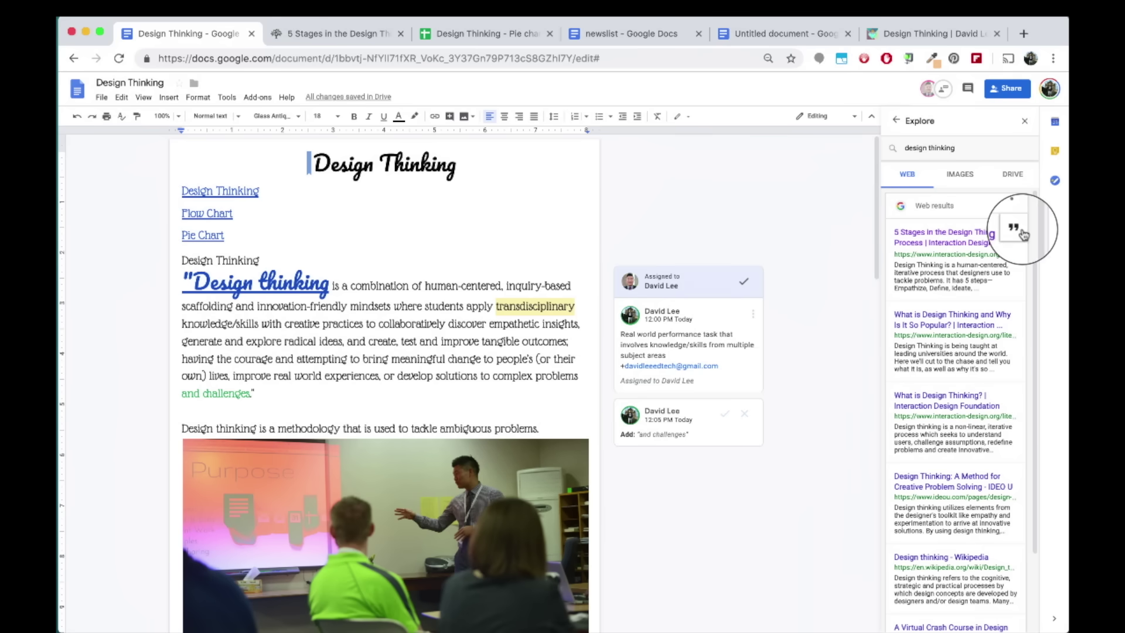
{"action": "left_click", "coordinate": [1022, 234]}
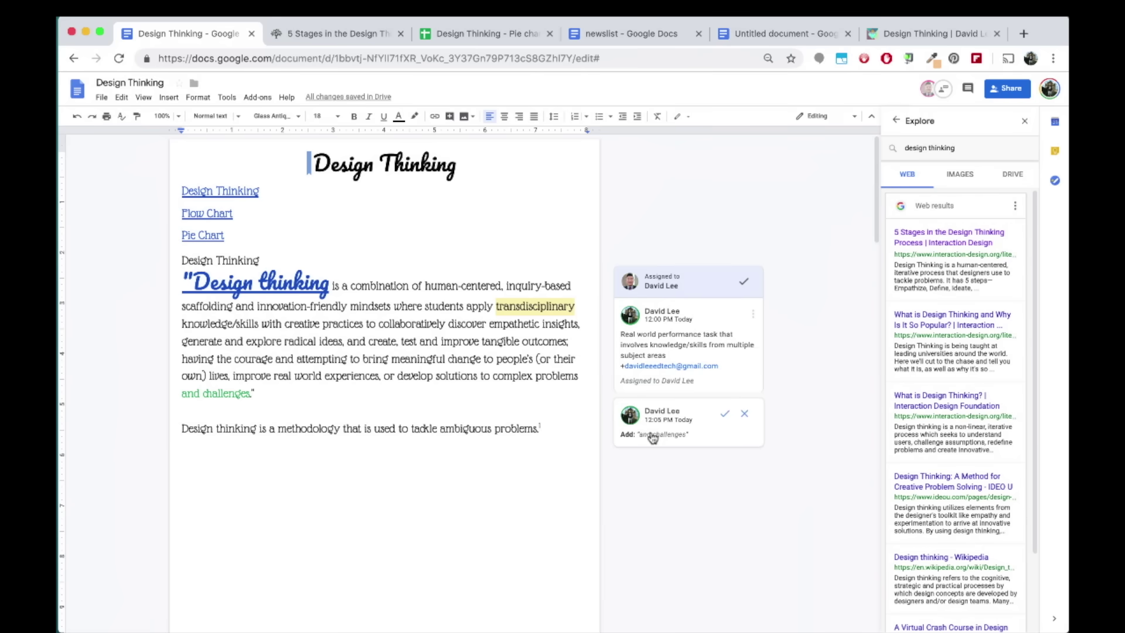
{"action": "scroll", "coordinate": [645, 434], "scroll_direction": "down", "scroll_amount": 4}
{"action": "scroll", "coordinate": [652, 437], "scroll_direction": "down", "scroll_amount": 7}
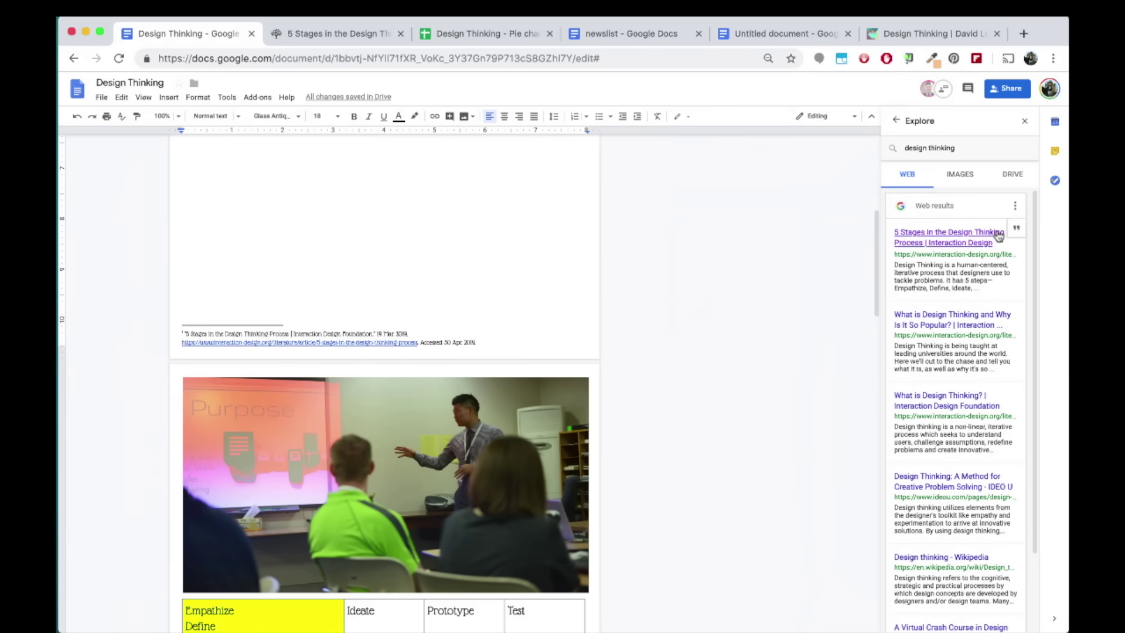
Drag the circles Design Thinking diagram from Explore images below the sentence, then close Explore
{"action": "left_click", "coordinate": [967, 175]}
{"action": "left_click_drag", "start_coordinate": [979, 228], "coordinate": [604, 225]}
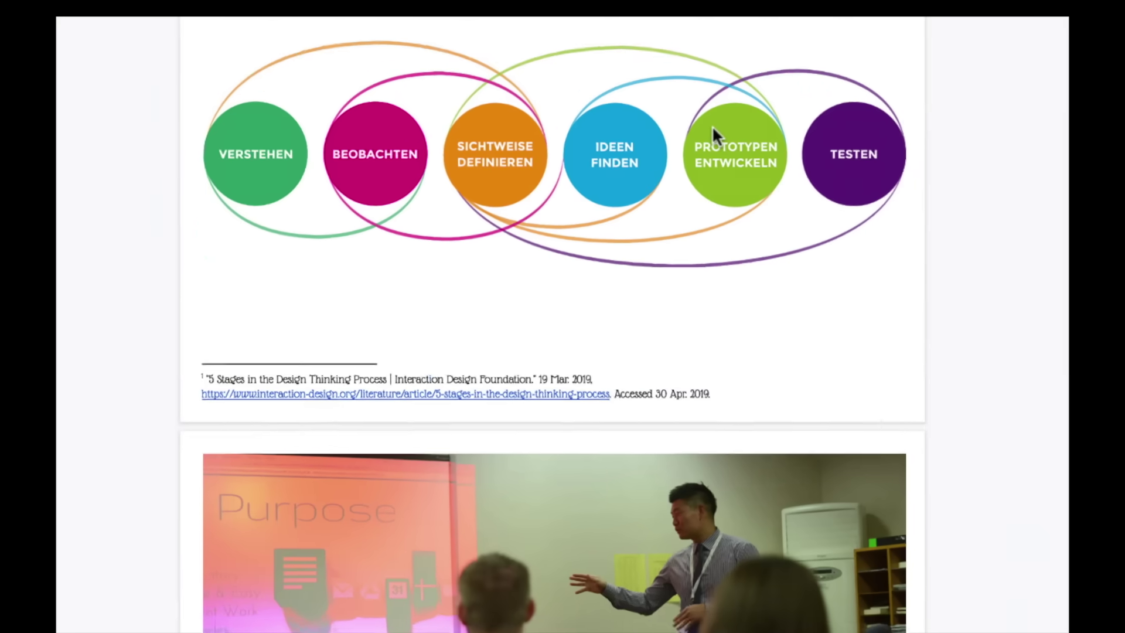
{"action": "left_click", "coordinate": [478, 273]}
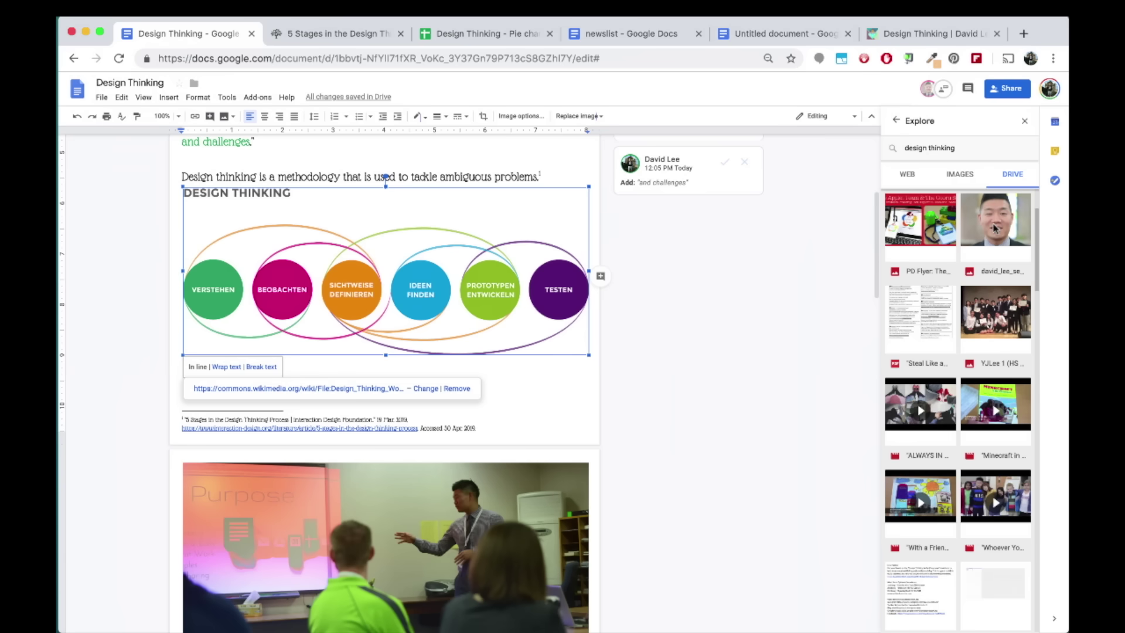
{"action": "left_click", "coordinate": [1025, 121]}
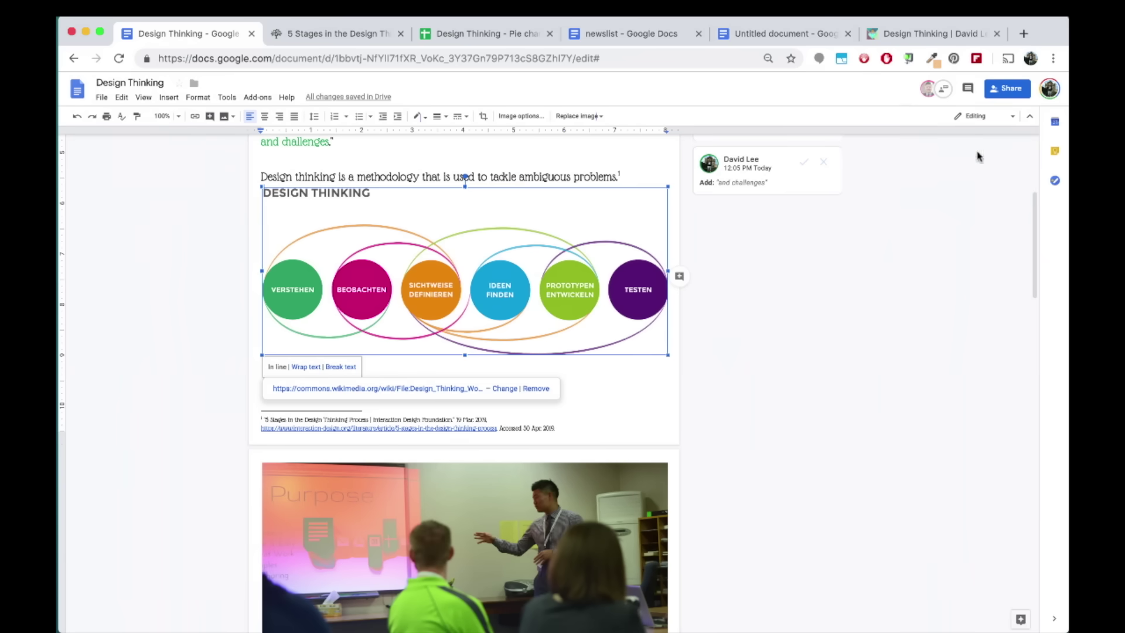
{"action": "scroll", "coordinate": [609, 356], "scroll_direction": "up", "scroll_amount": 4}
Use Voice typing to dictate a self-introduction with the author's name on the blank line above the methodology sentence
{"action": "left_click", "coordinate": [509, 393]}
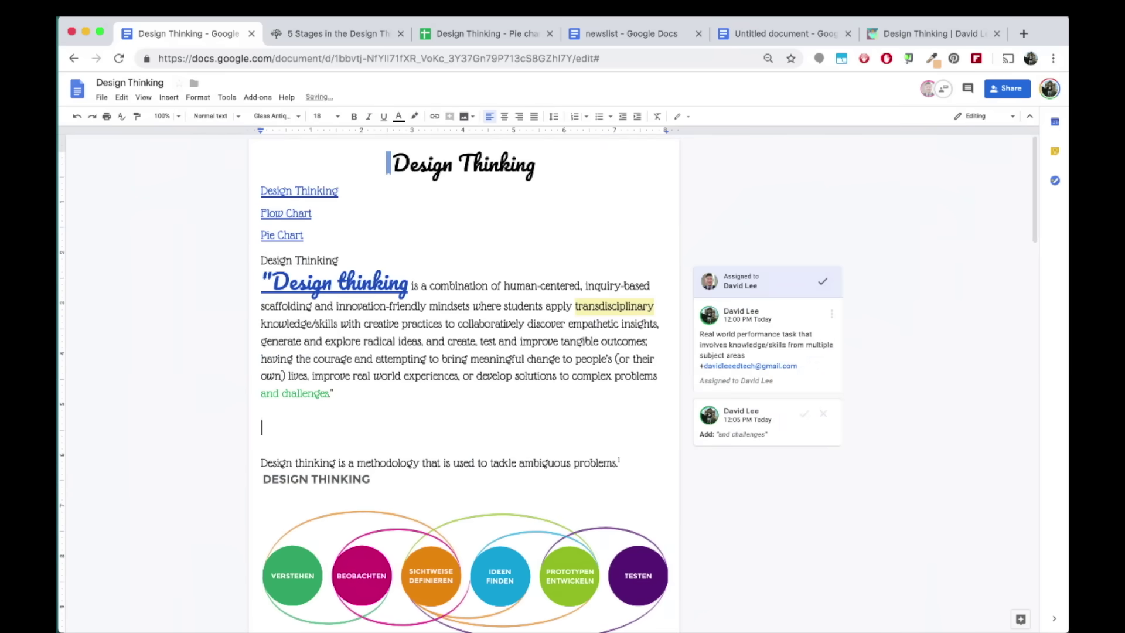
{"action": "left_click", "coordinate": [226, 98]}
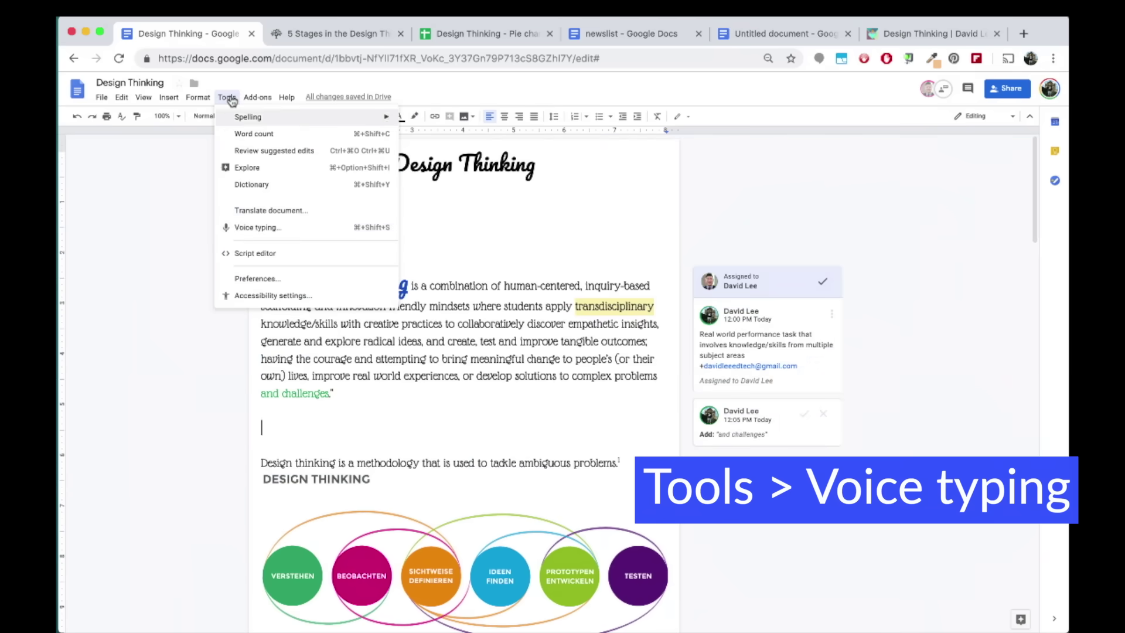
{"action": "left_click", "coordinate": [304, 232]}
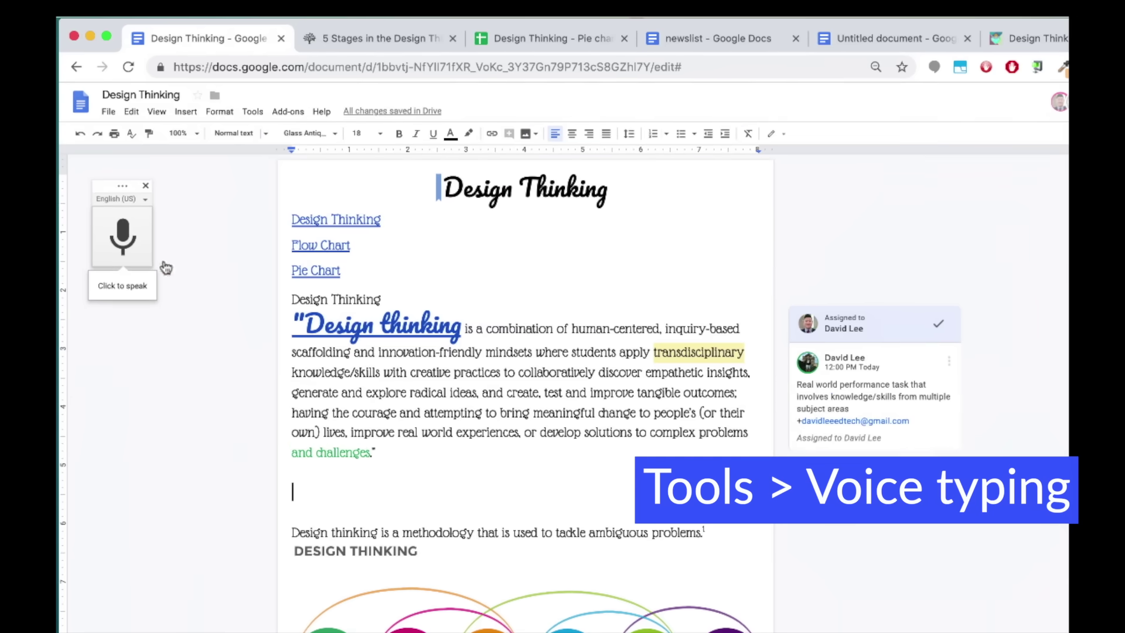
{"action": "left_click", "coordinate": [123, 237]}
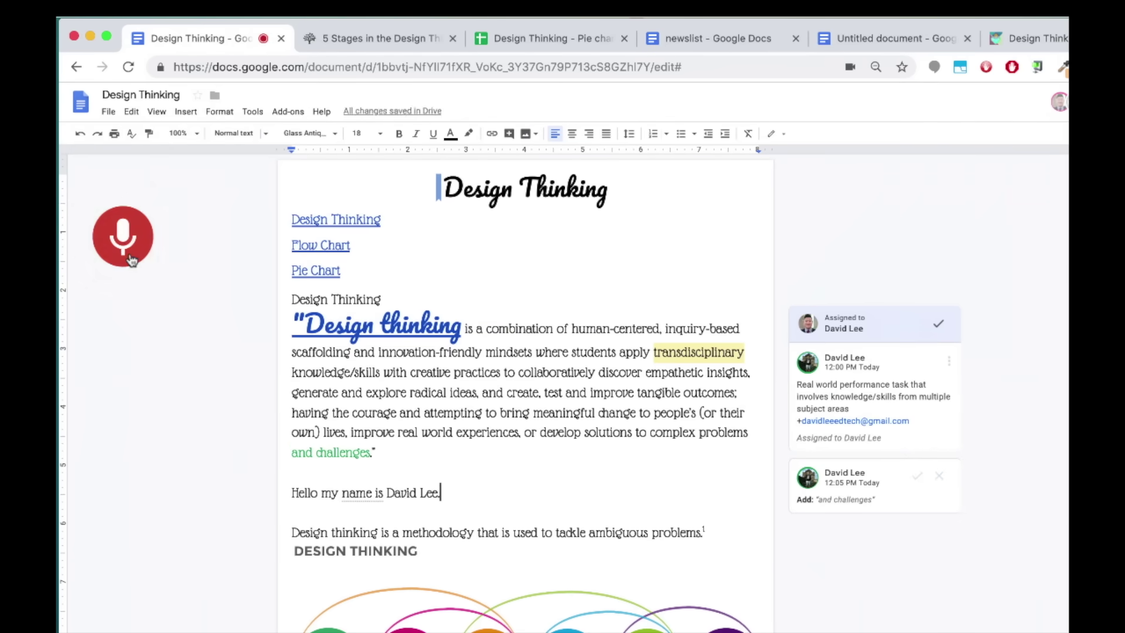
{"action": "left_click", "coordinate": [128, 257]}
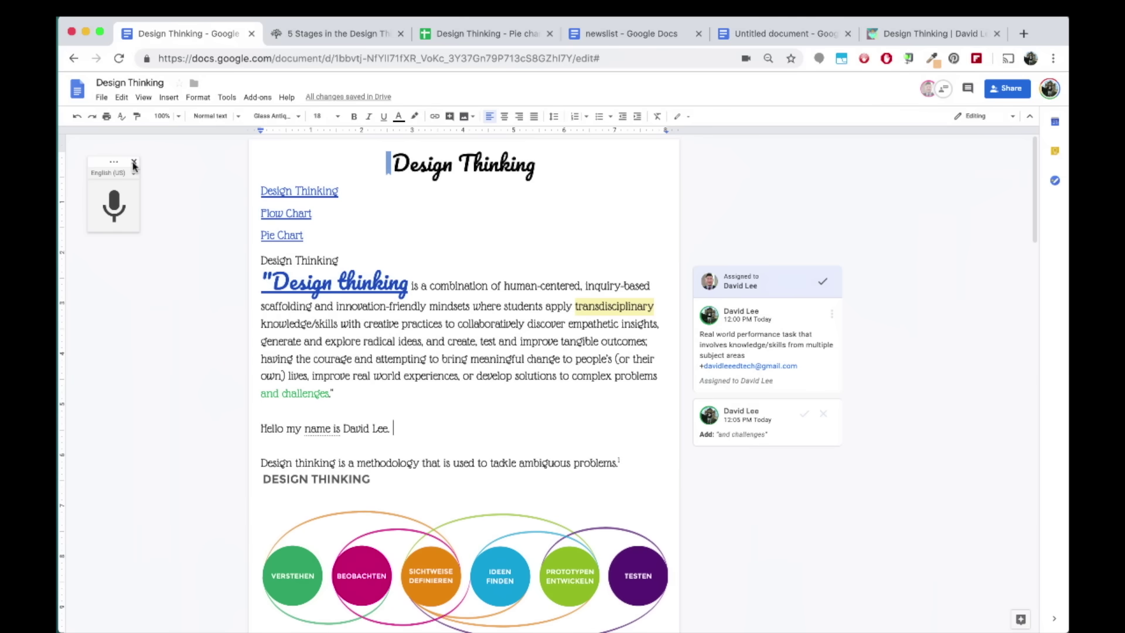